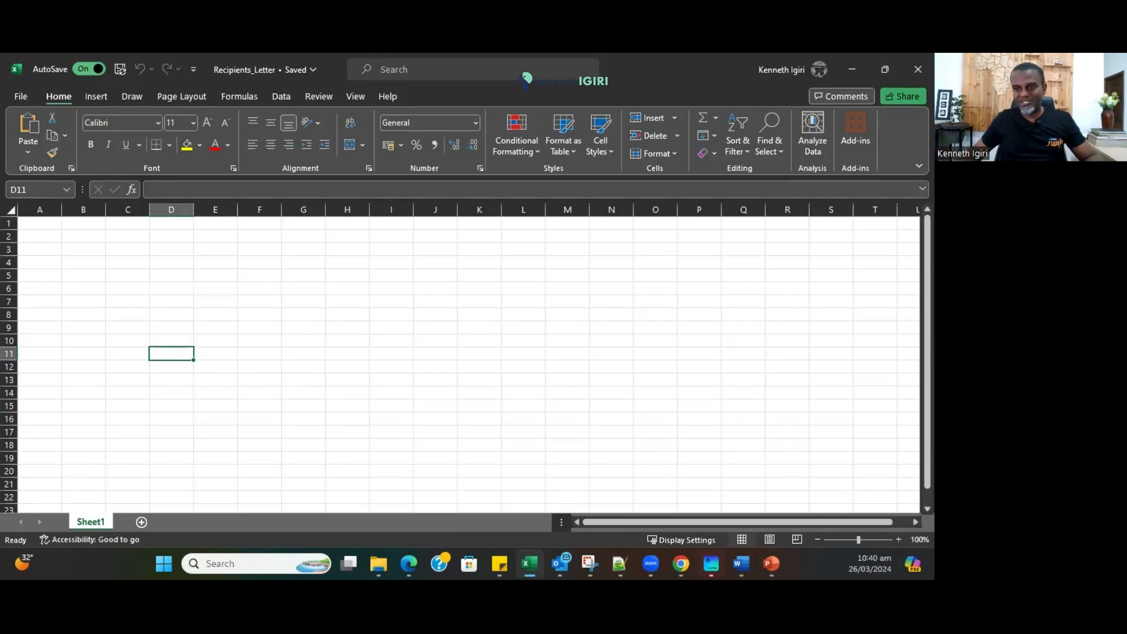
Select cell A1 on Sheet1 of the blank Recipients_Letter workbook.
click(40, 223)
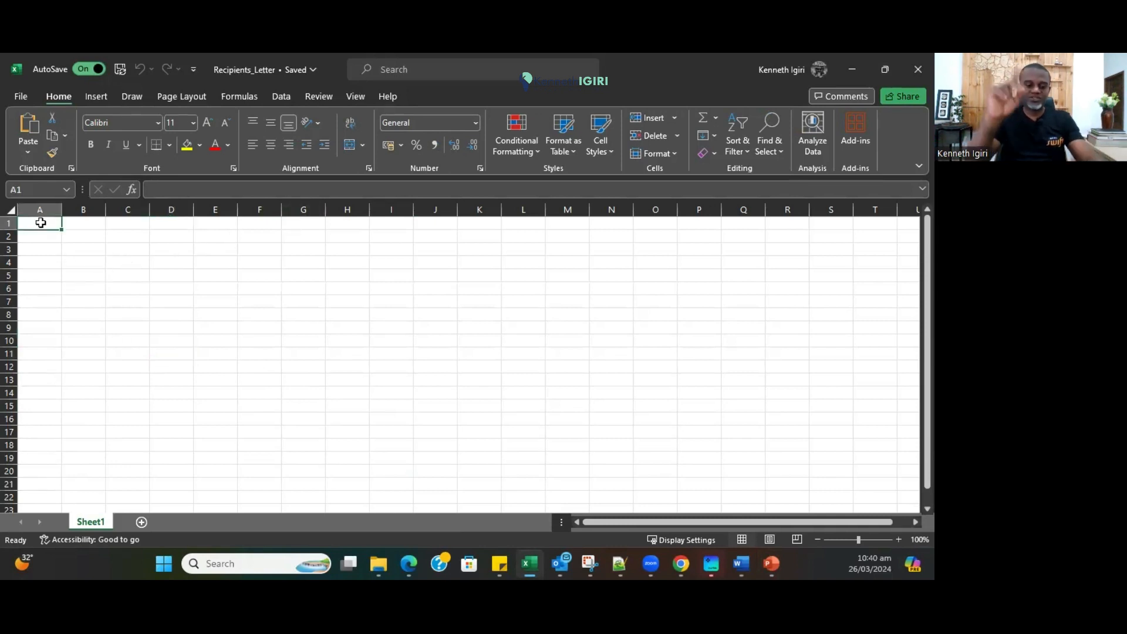
Enter the headers S/No, First Name and Last Name across row 1.
text(S/No)
key(Tab)
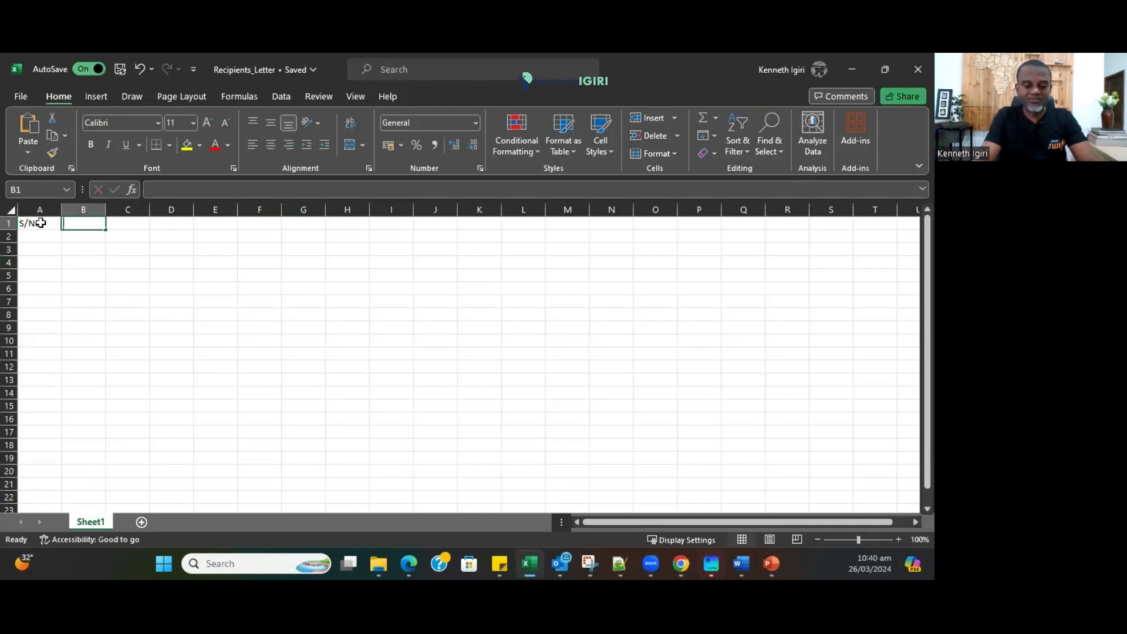
text(First Name)
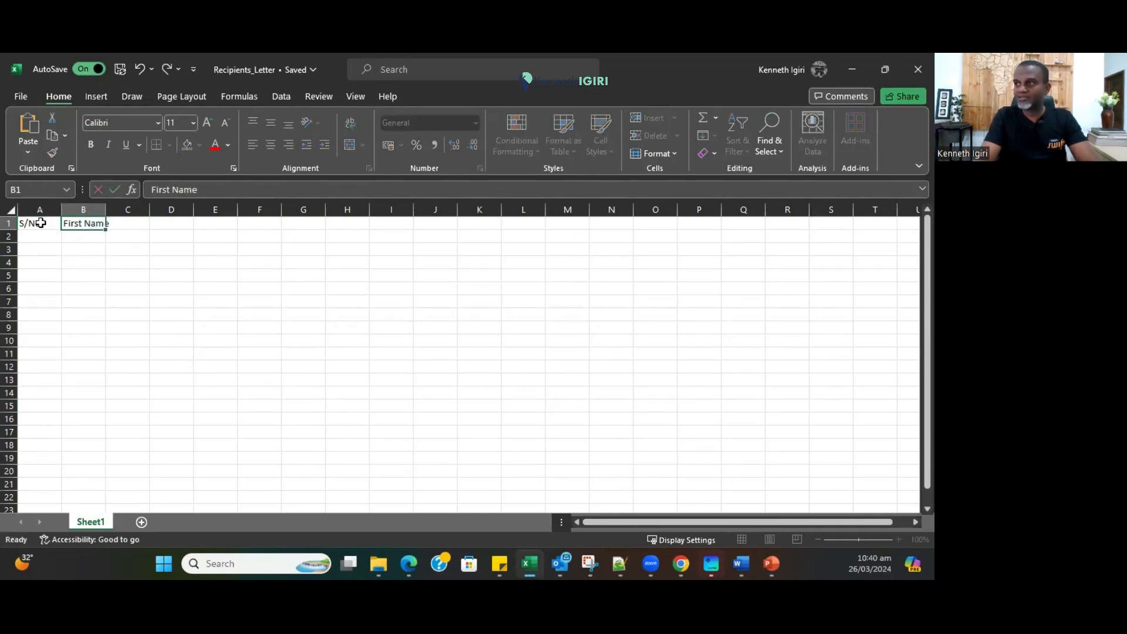
key(Tab)
text(Last Name)
key(Tab)
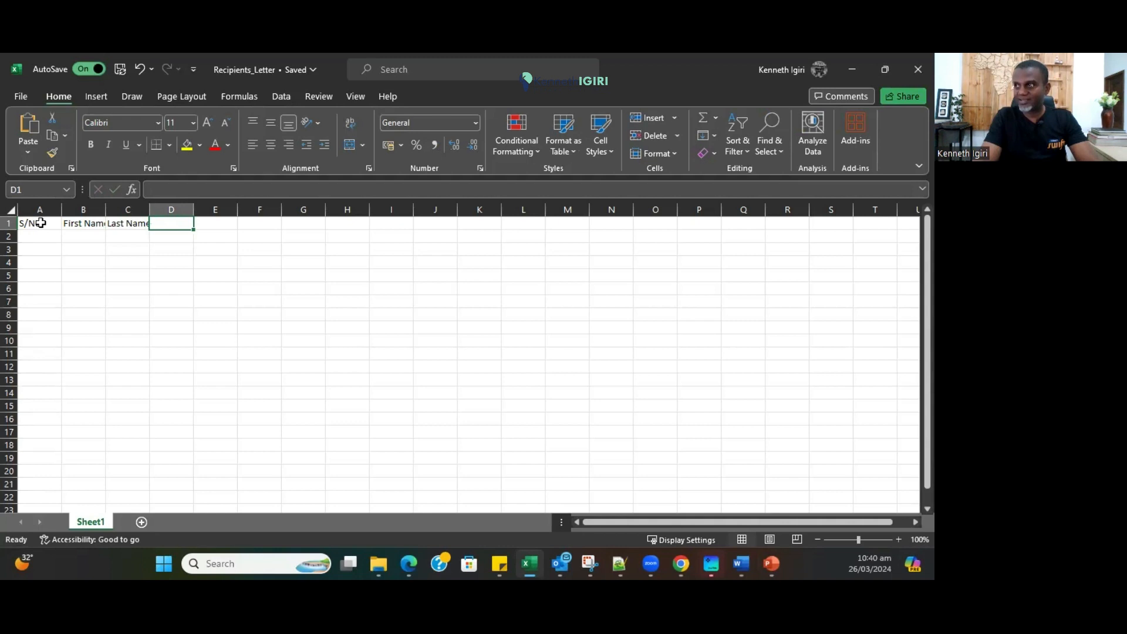
Insert a column before First Name and give it the header Designation.
right_click(86, 205)
click(134, 344)
click(81, 223)
text(D)
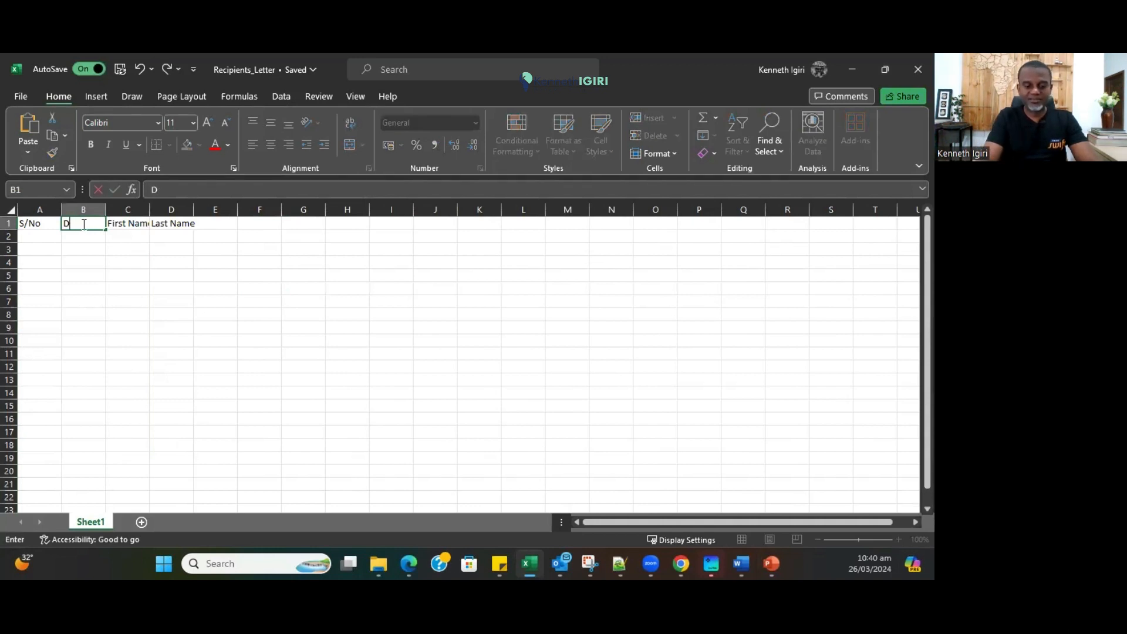
text(esignation)
key(Tab)
key(Tab)
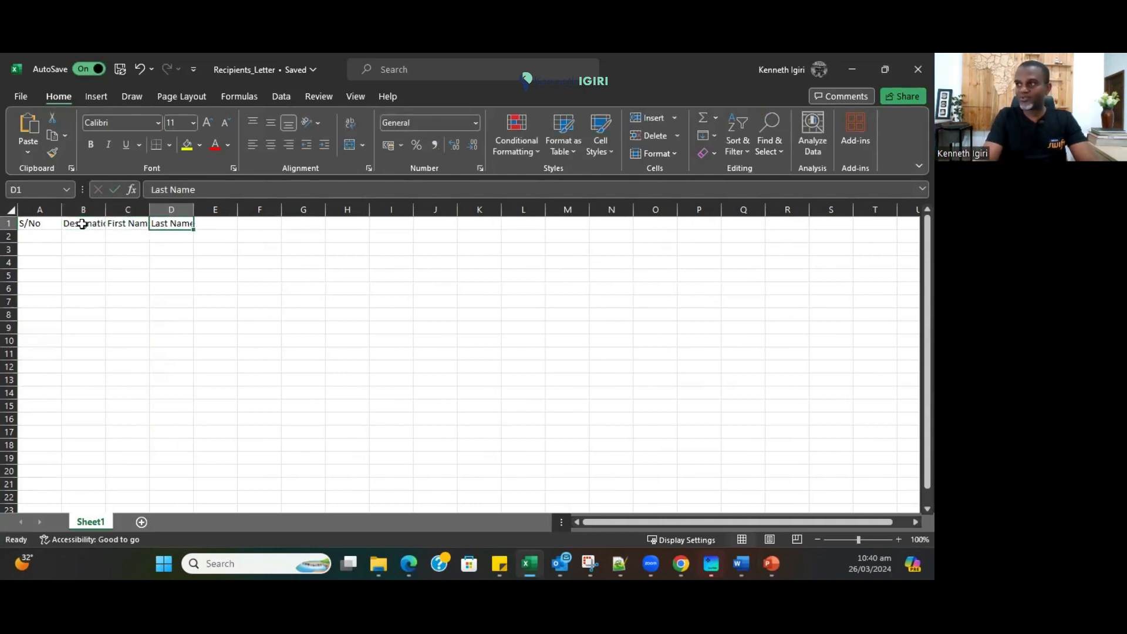
key(Tab)
Add Destination, Employee Package and Department headers, then widen columns A to G.
text(Destination)
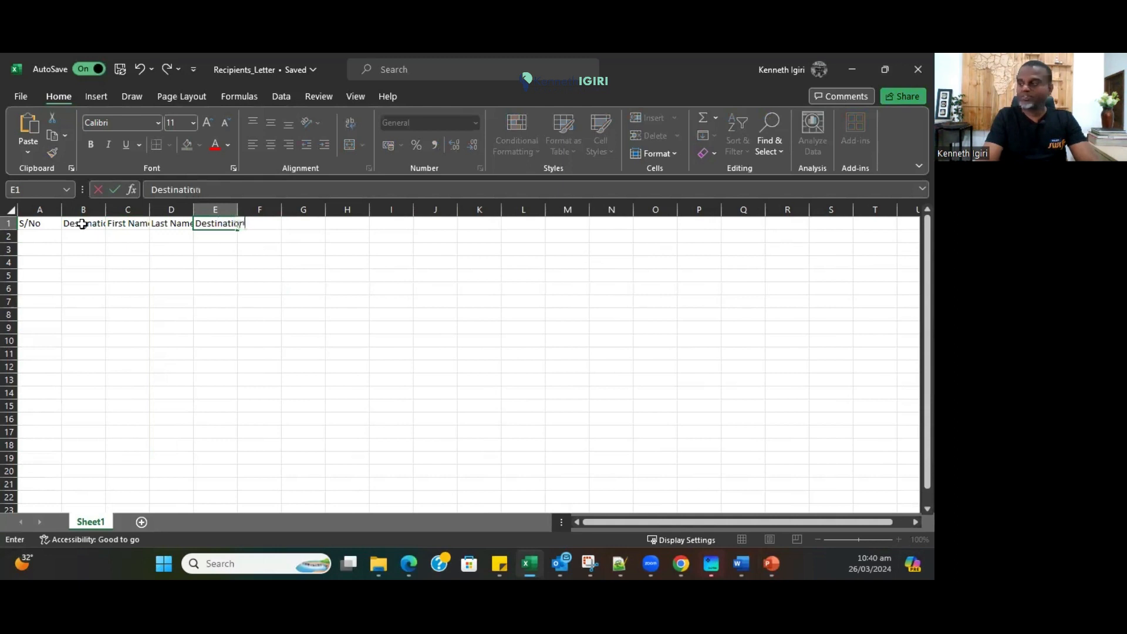
key(Tab)
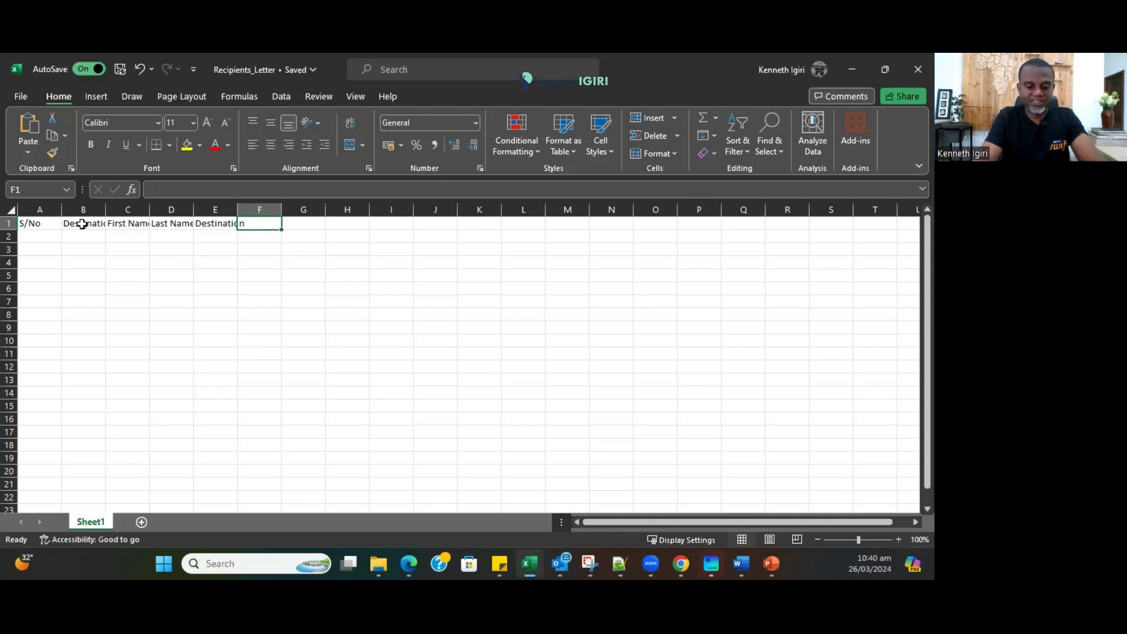
text(Employee Package)
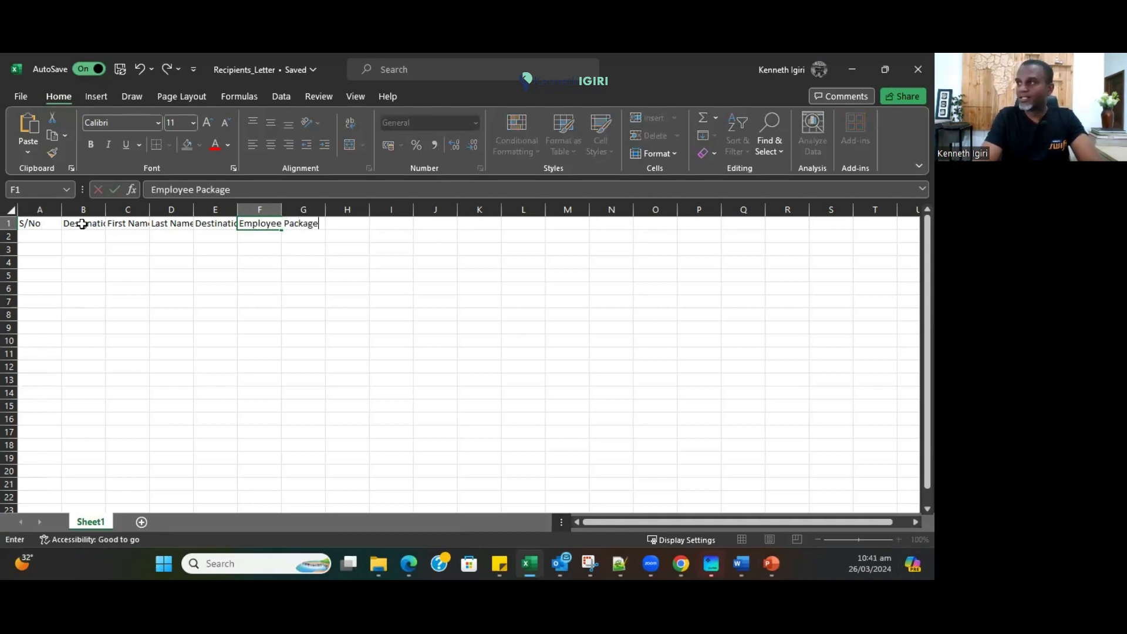
key(Tab)
text(Package)
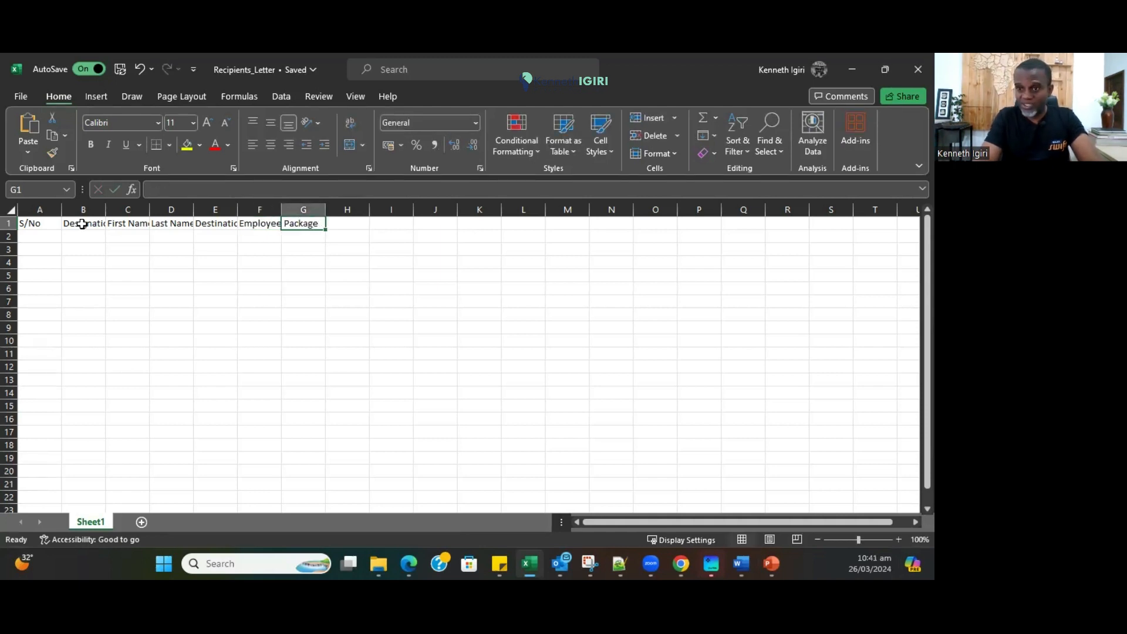
text(Department)
key(Tab)
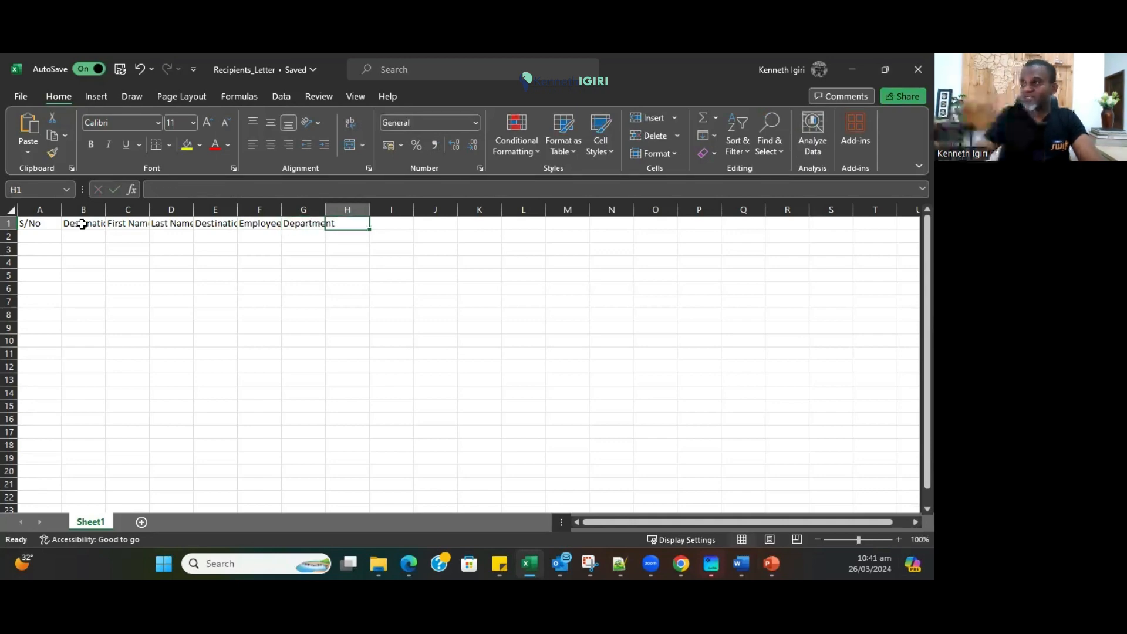
drag(56, 210, 371, 209)
Autofit column A to S/No and bold the header row A1:G1.
click(410, 327)
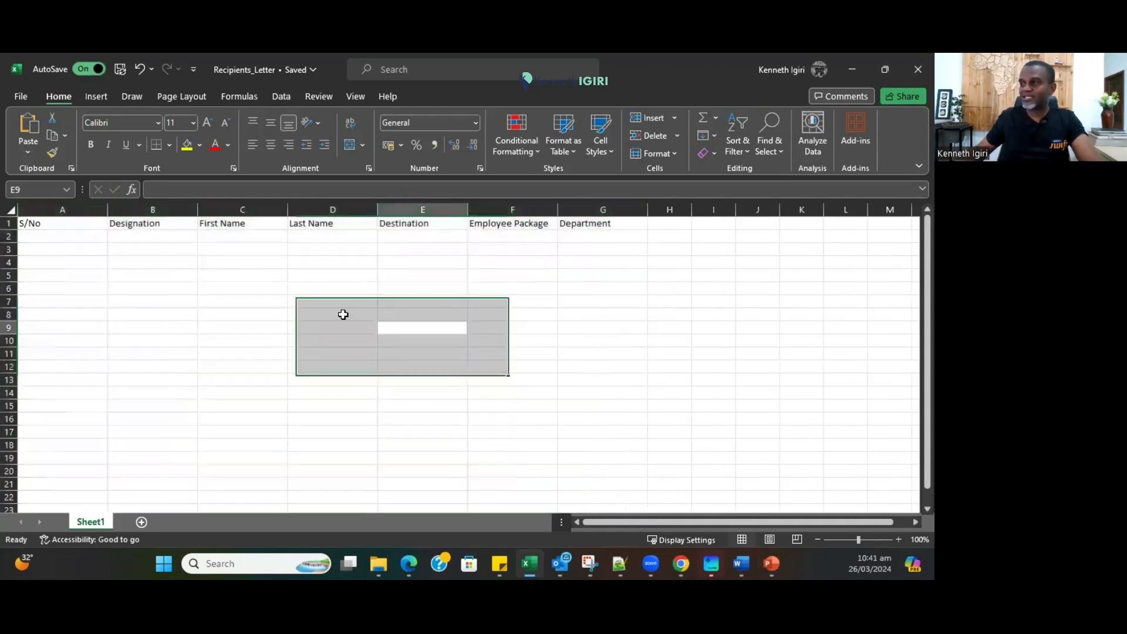
double_click(108, 208)
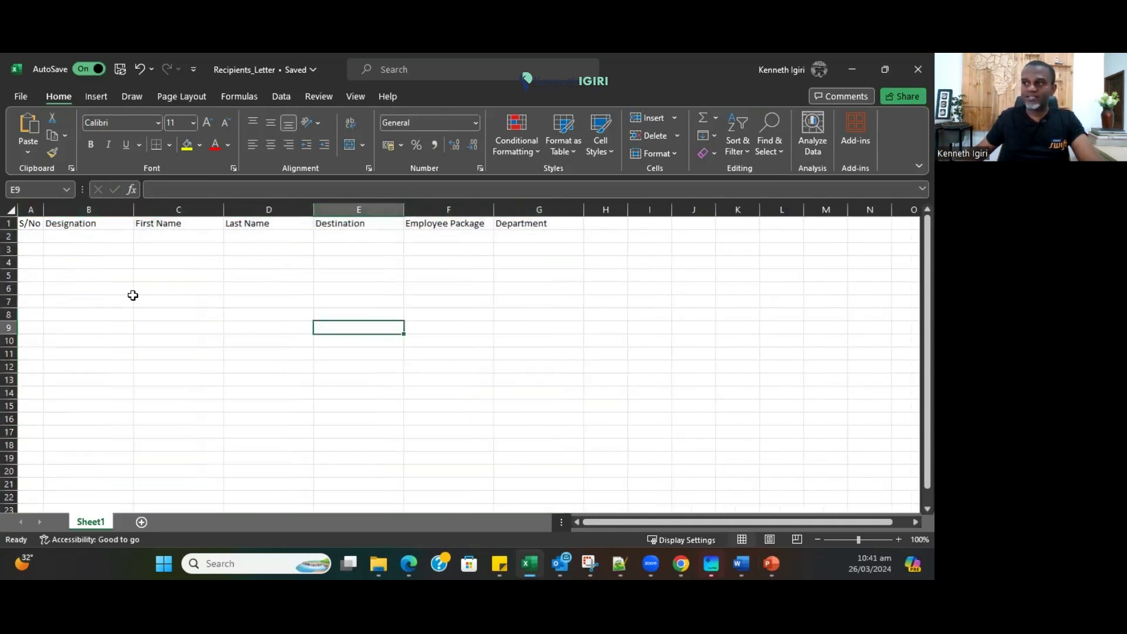
drag(47, 223, 518, 214)
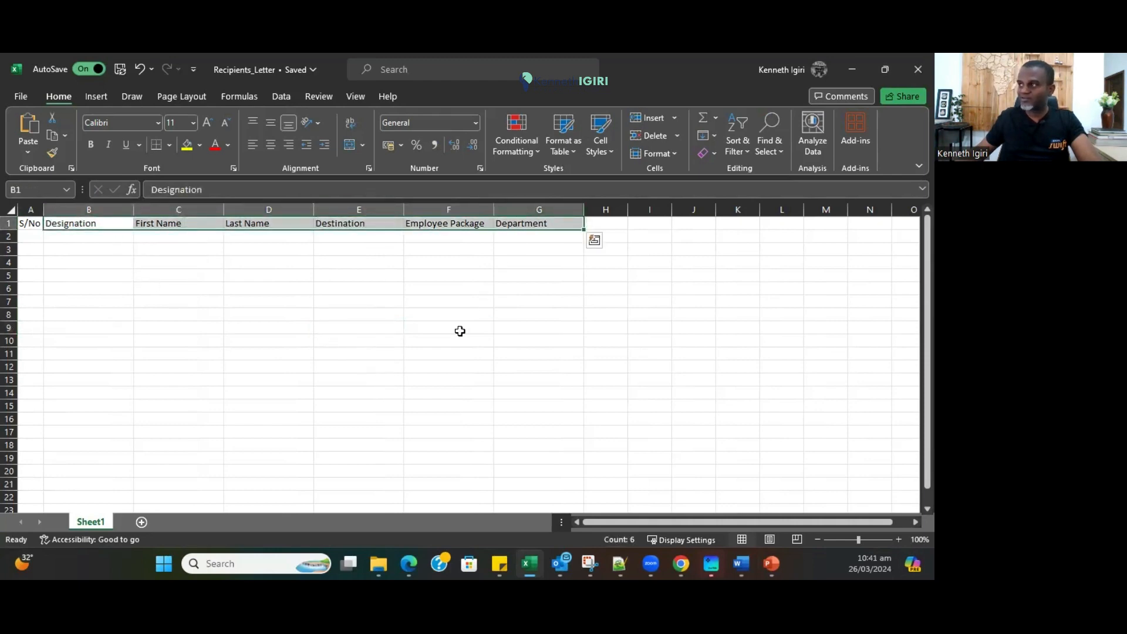
click(429, 351)
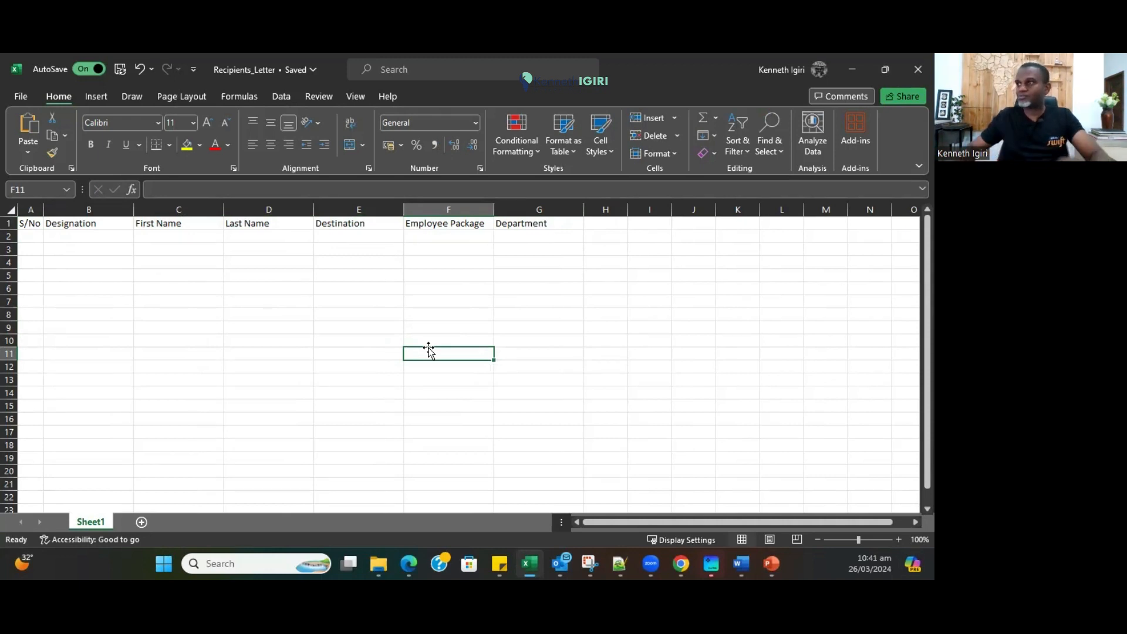
drag(27, 223, 524, 211)
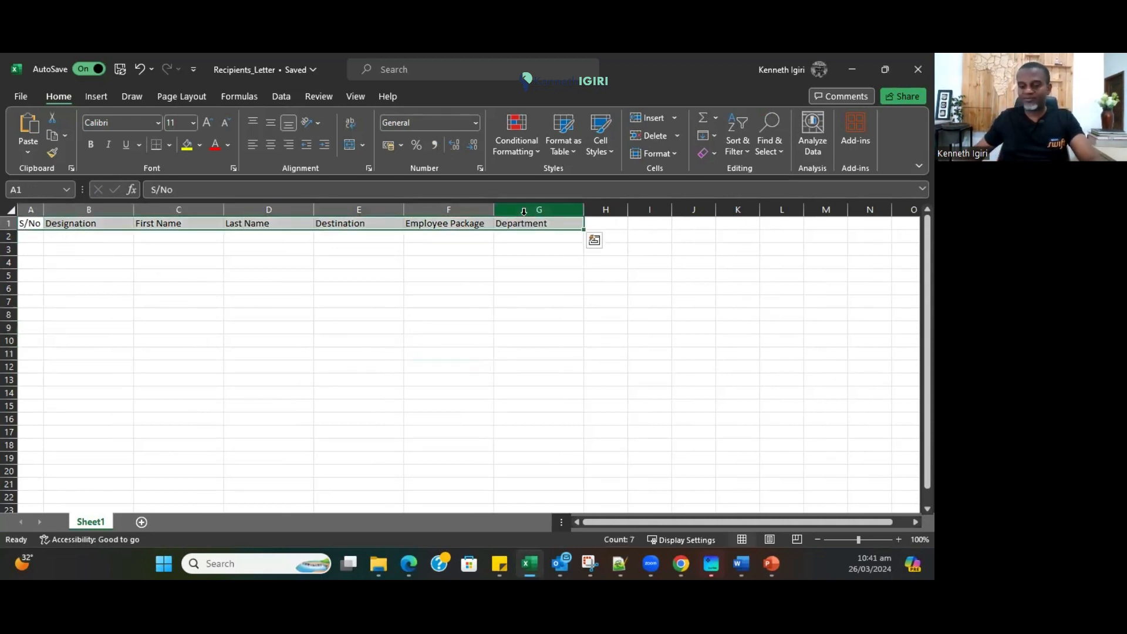
key(ctrl+b)
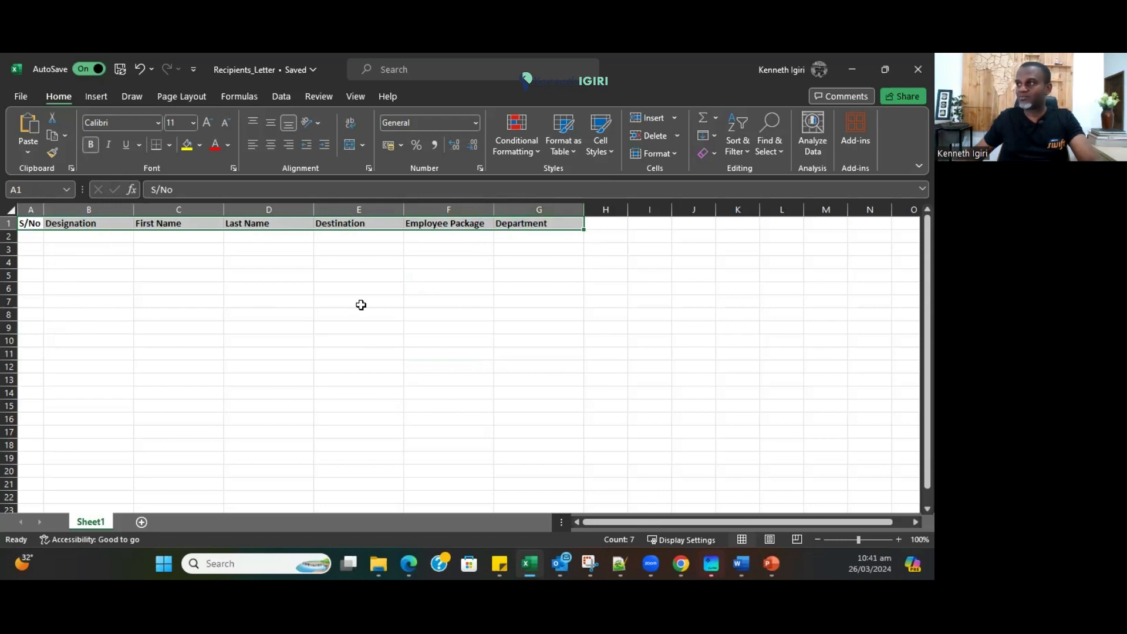
click(248, 300)
click(64, 235)
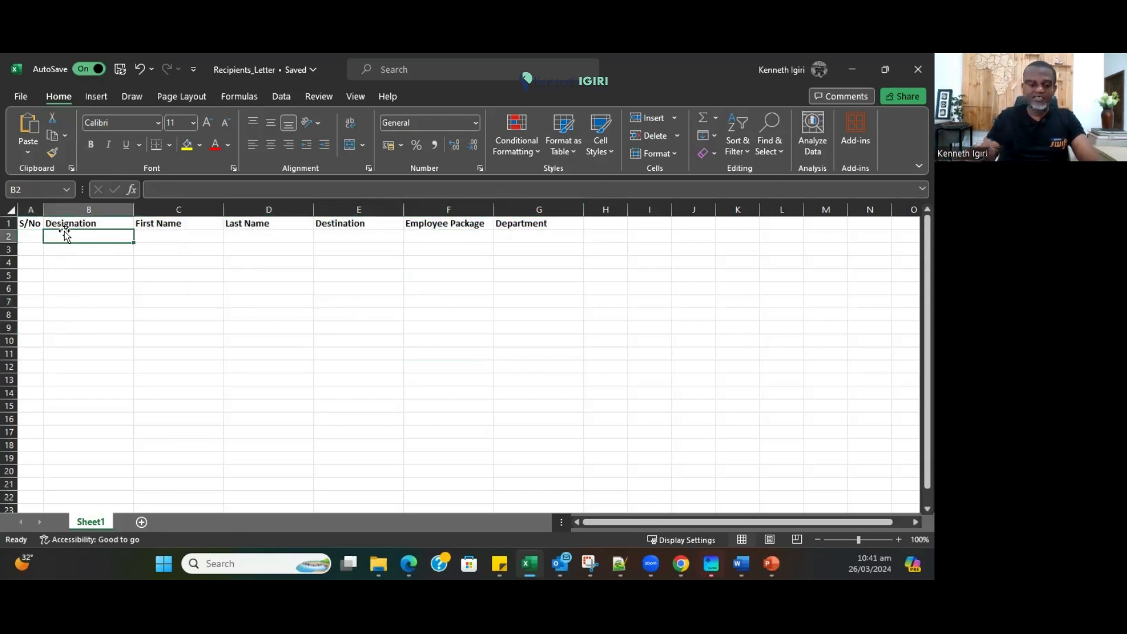
key(Tab)
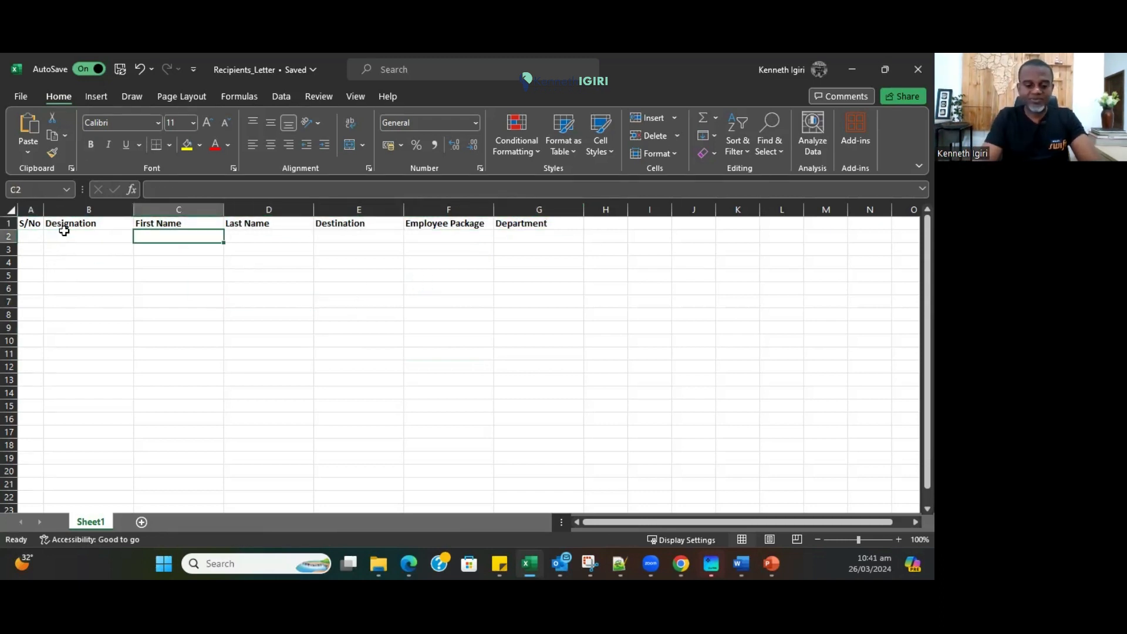
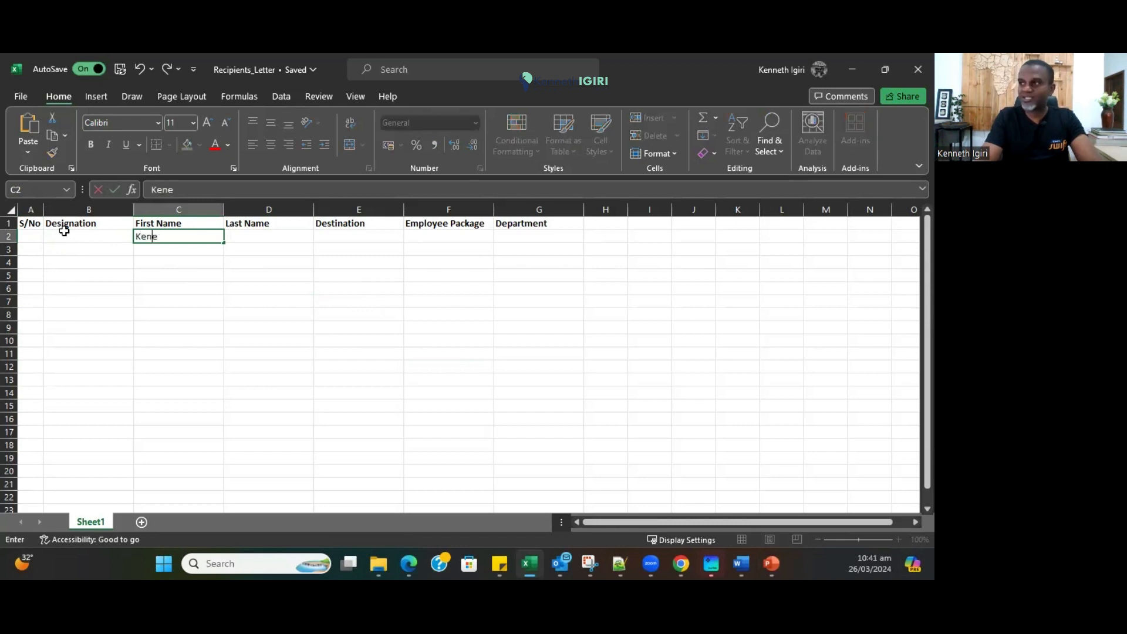
key(Tab)
key(Tab)
text(Dubai)
key(Tab)
text(VISA Support)
key(Tab)
text(Technology)
key(Return)
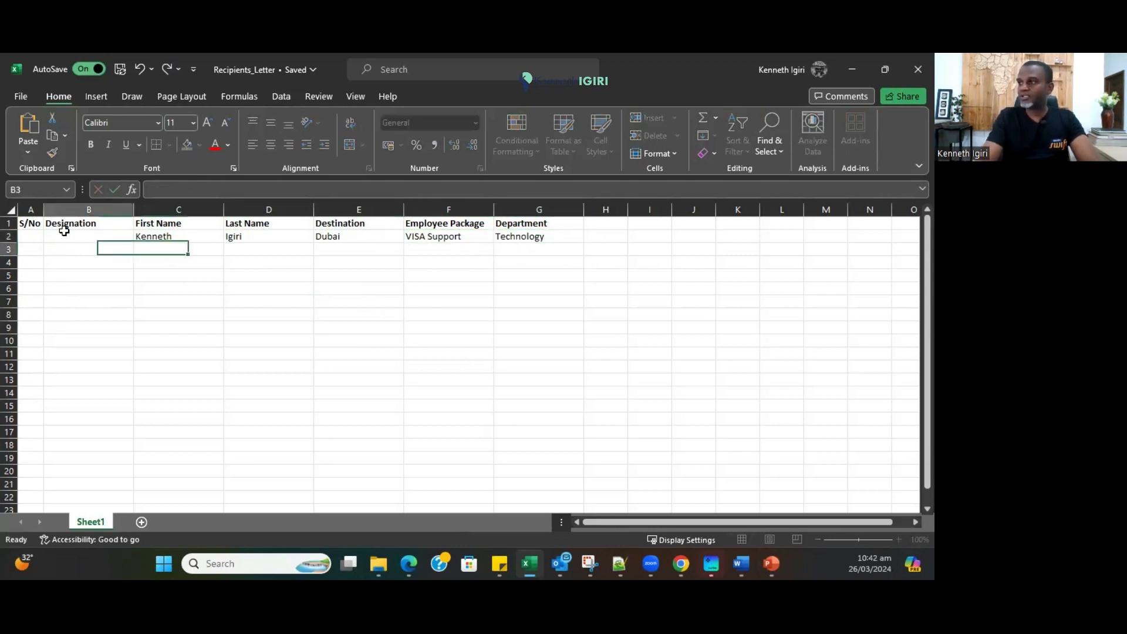
Copy row 2's entries C2:G2 down into rows 3 to 10.
drag(152, 236, 537, 237)
key(ctrl+c)
drag(156, 249, 574, 330)
key(ctrl+v)
Change a destination to Tokyo and F6's package to VISA Executive Support.
click(164, 249)
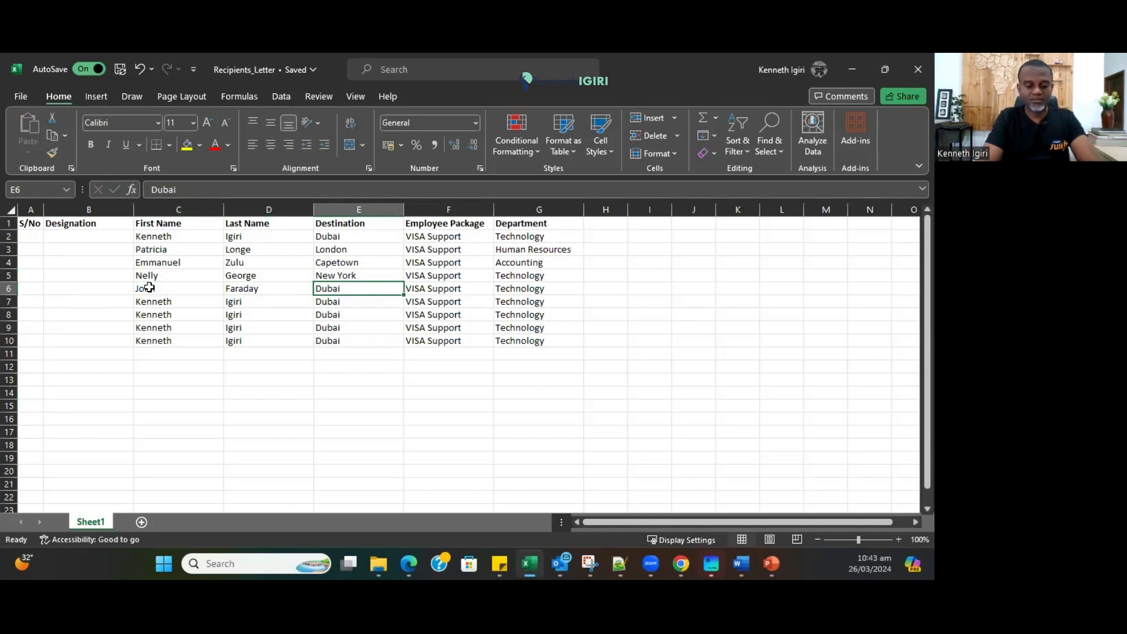
text(Tokyo)
key(Tab)
double_click(427, 289)
text(Executive)
click(188, 304)
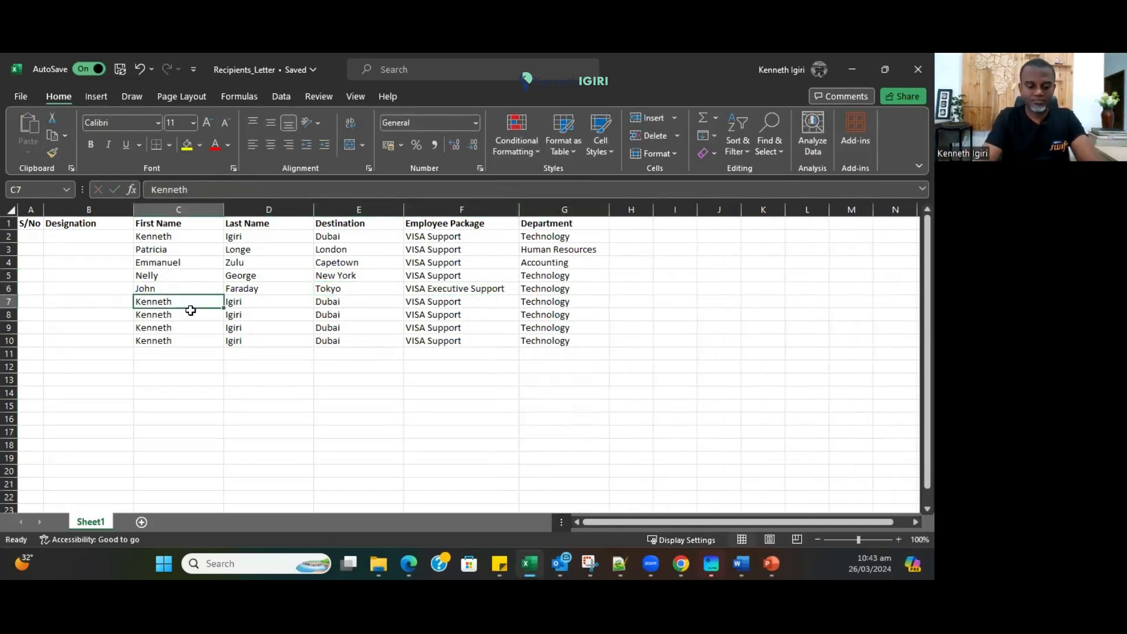
key(Tab)
key(Tab)
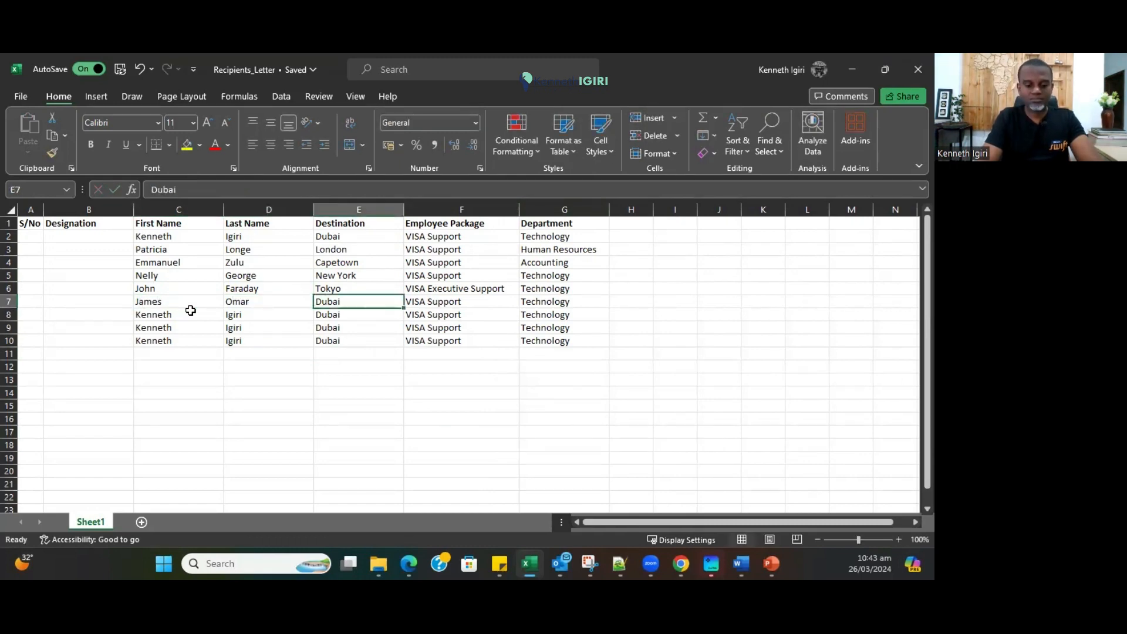
text(Lagos)
key(Tab)
click(539, 303)
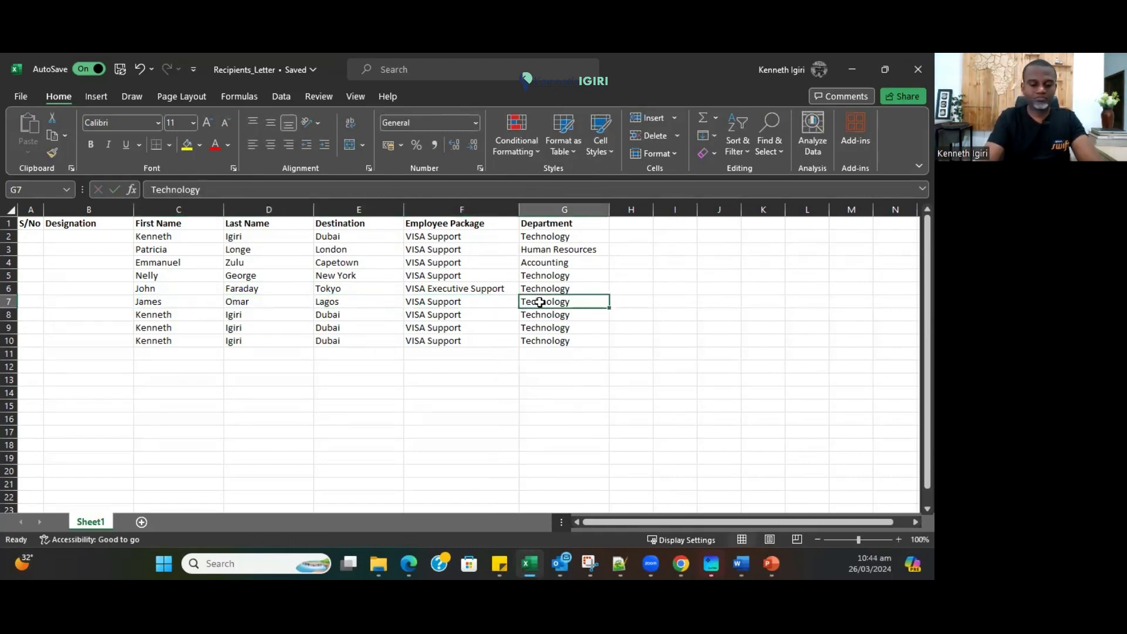
text(Facilities)
Change F8's package to VISA Special Support.
click(447, 314)
double_click(430, 315)
text(Special)
click(435, 393)
click(258, 317)
click(161, 315)
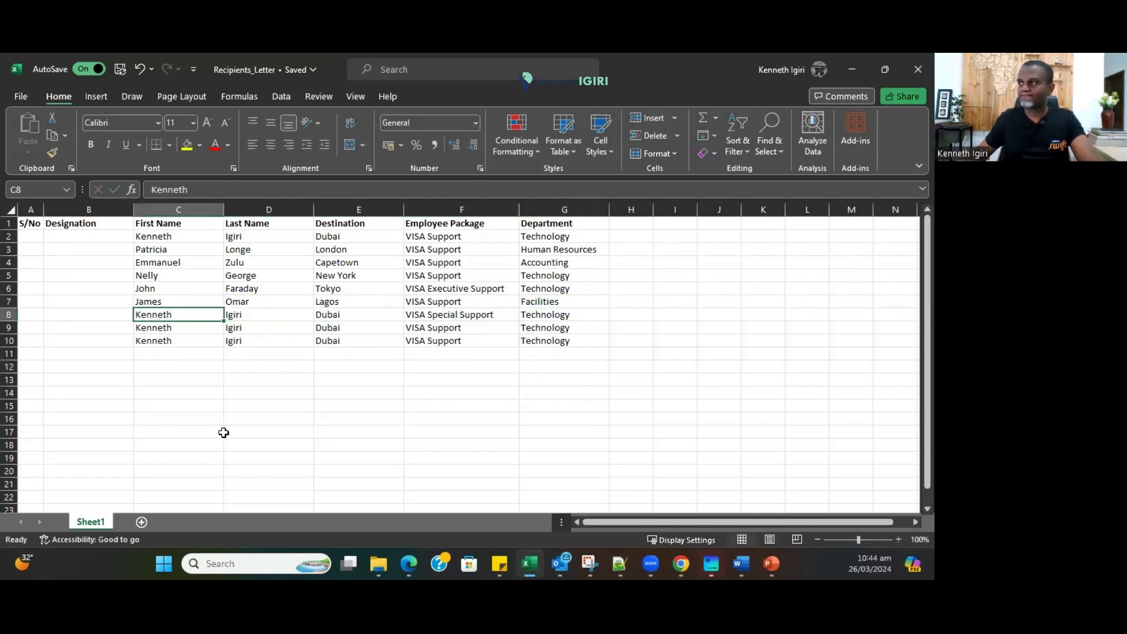
key(Tab)
key(Tab)
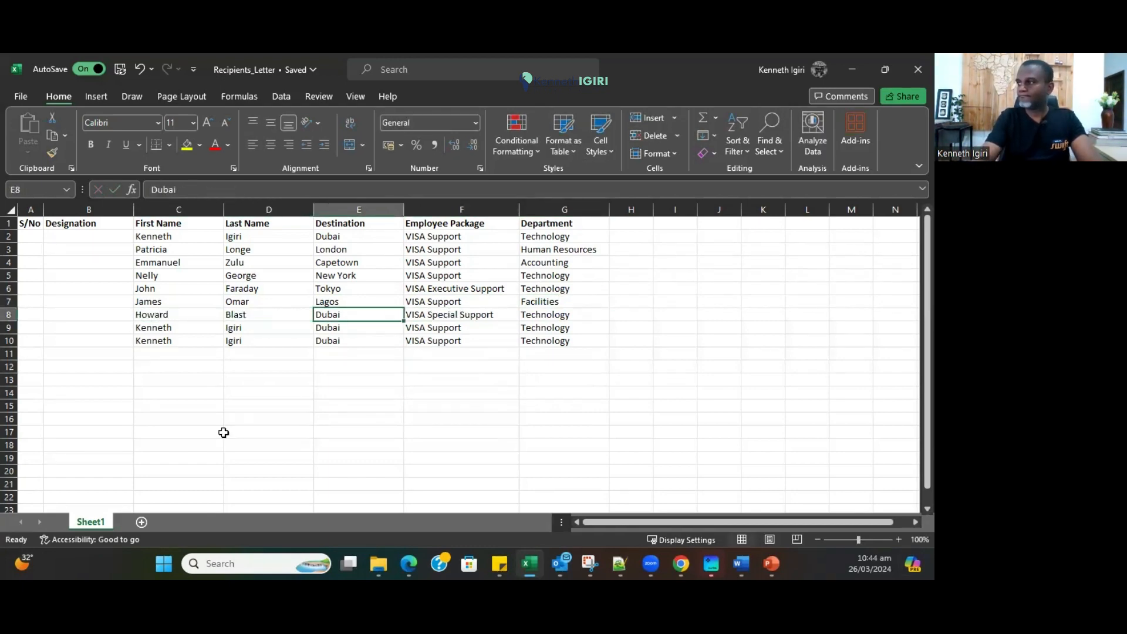
click(274, 310)
text(Bakare)
key(Tab)
text(Calabar)
key(Tab)
key(Tab)
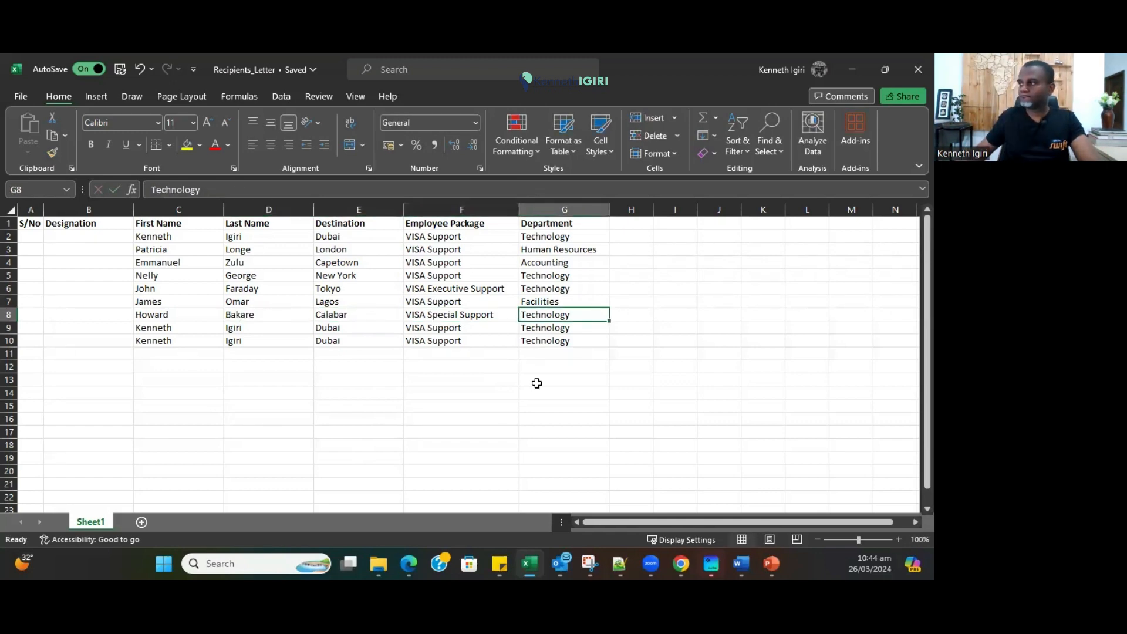
text(Customer Care)
key(Return)
key(Left)
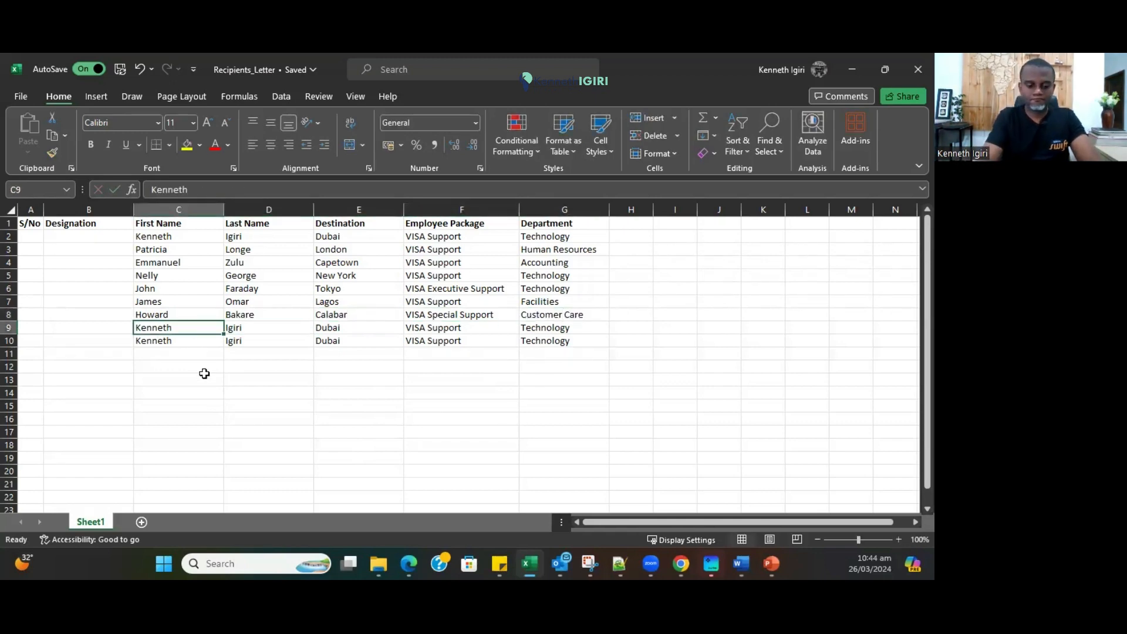
key(Tab)
key(Tab)
text(Cairo)
key(Tab)
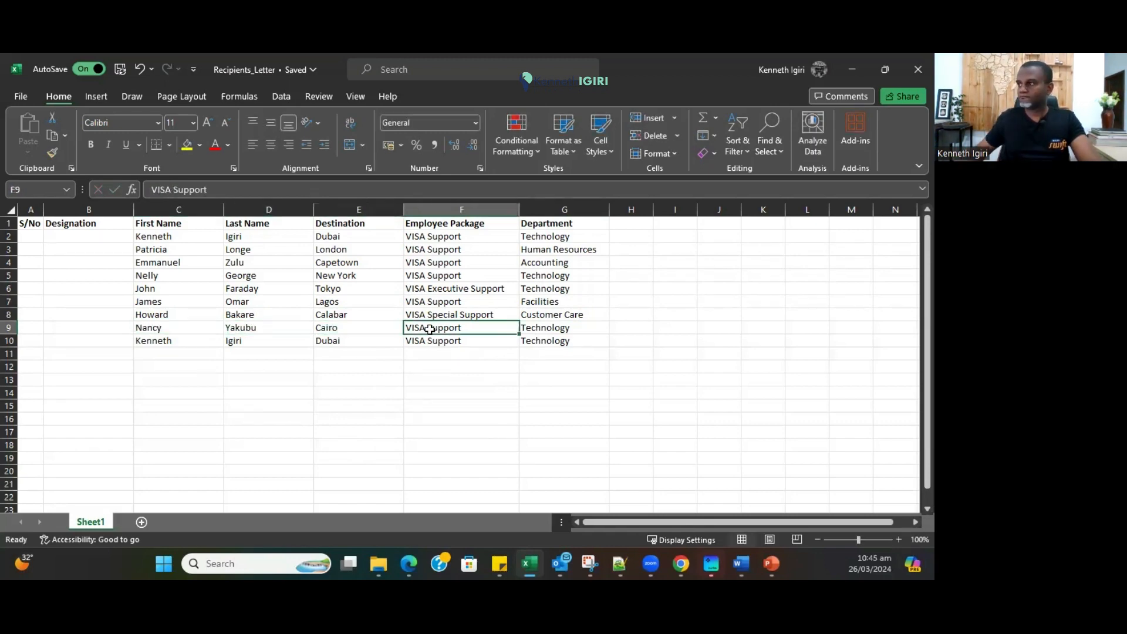
double_click(443, 326)
text(Special)
key(Tab)
click(530, 400)
click(540, 327)
Add a Cover header in cell H1.
click(621, 223)
text(Cover)
key(Return)
click(352, 379)
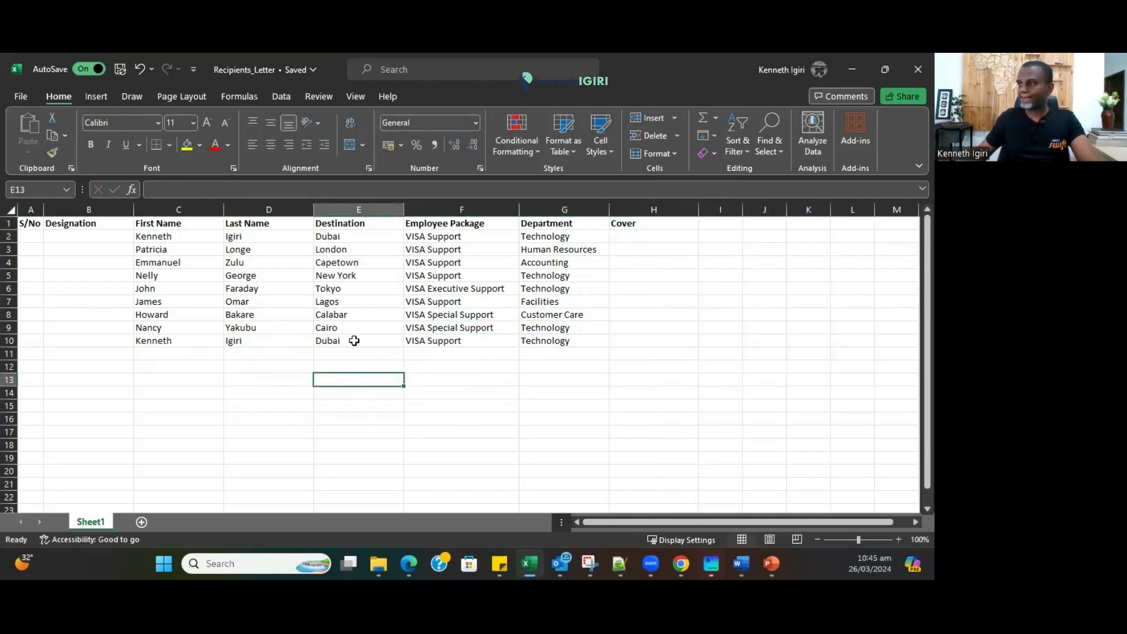
click(172, 339)
key(Tab)
key(Return)
click(173, 339)
key(Tab)
key(Tab)
text(Tokyo)
Set row 10's package to VISA Spouse Support and department to N/A.
key(Tab)
double_click(427, 342)
text(Partn)
key(BackSpace)
key(BackSpace)
key(BackSpace)
key(BackSpace)
key(BackSpace)
text(Spouse)
key(Tab)
text(External)
key(Tab)
key(shift+Tab)
text(N/A)
key(Tab)
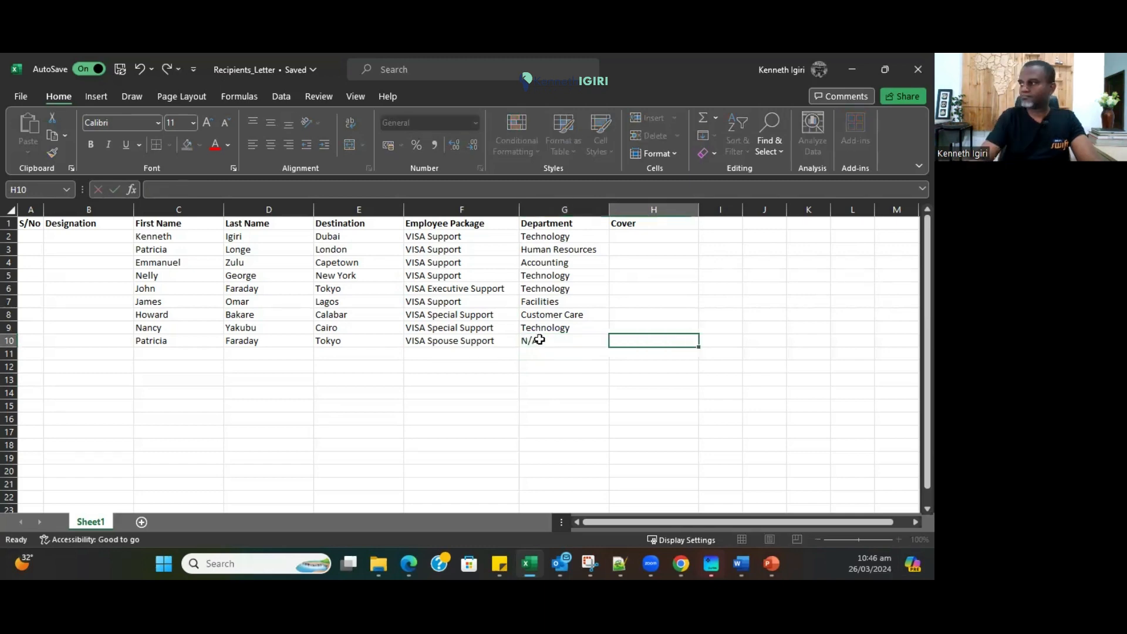
click(641, 237)
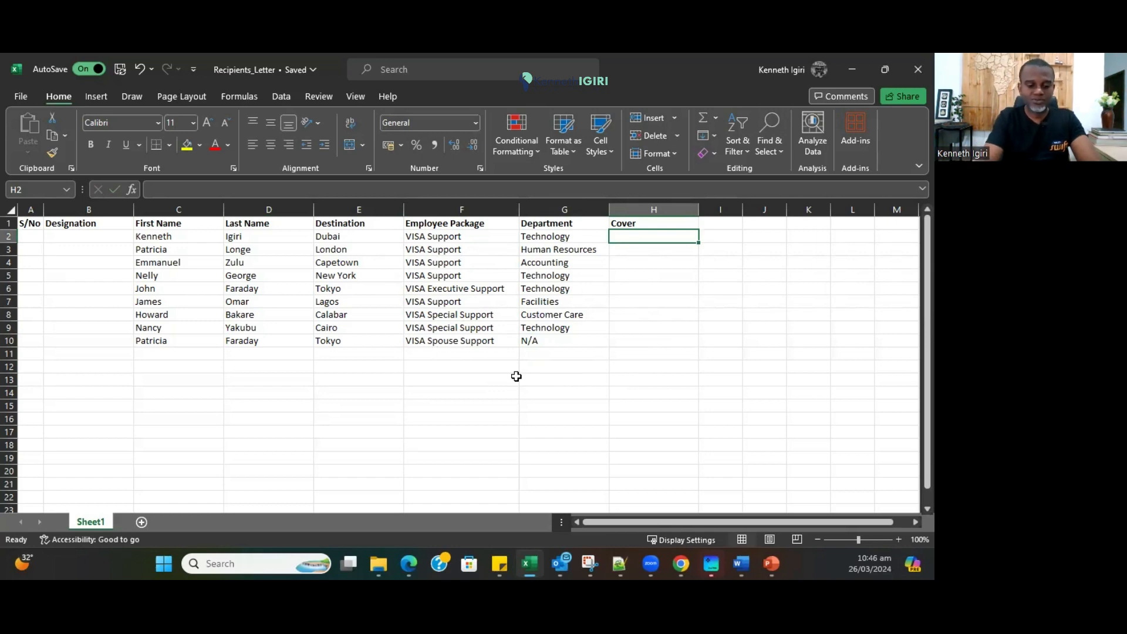
Enter $10,000 as the cover amount in cell H2.
text($1000)
key(BackSpace)
key(BackSpace)
text(,000)
key(Return)
drag(660, 237, 640, 344)
Format H2:H10 as Currency with the $ English (United States) symbol.
right_click(644, 304)
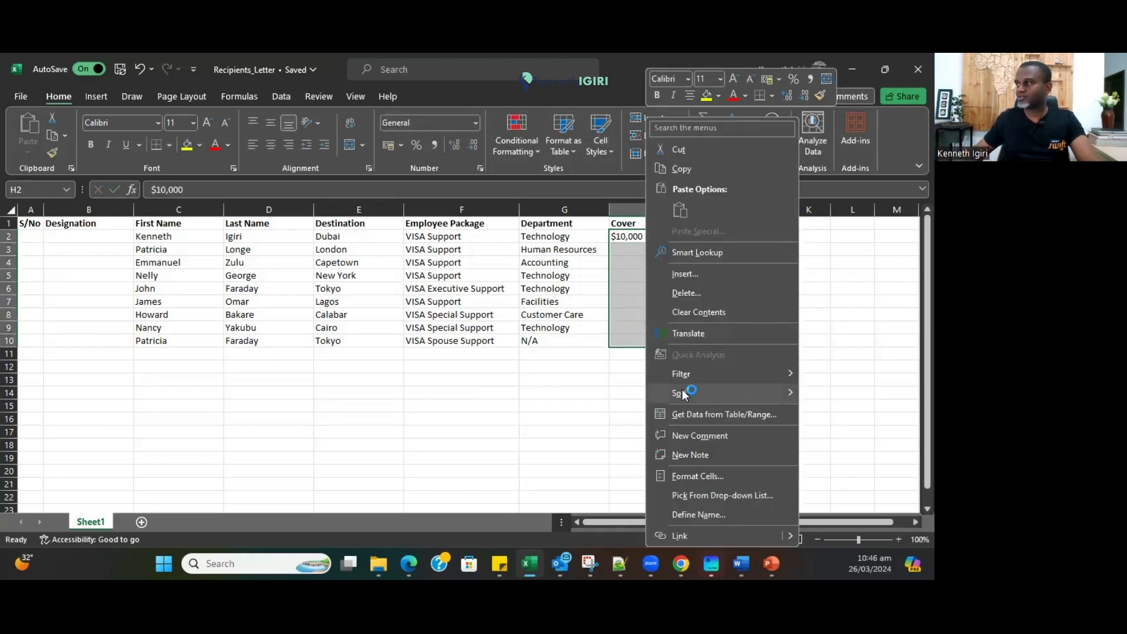
click(686, 477)
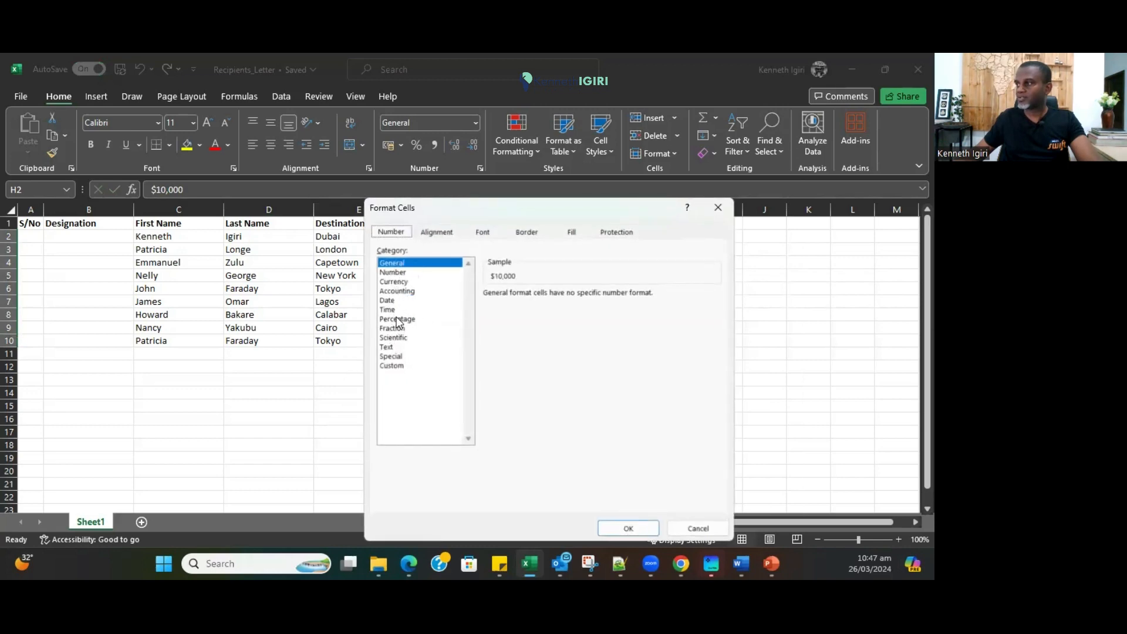
click(394, 282)
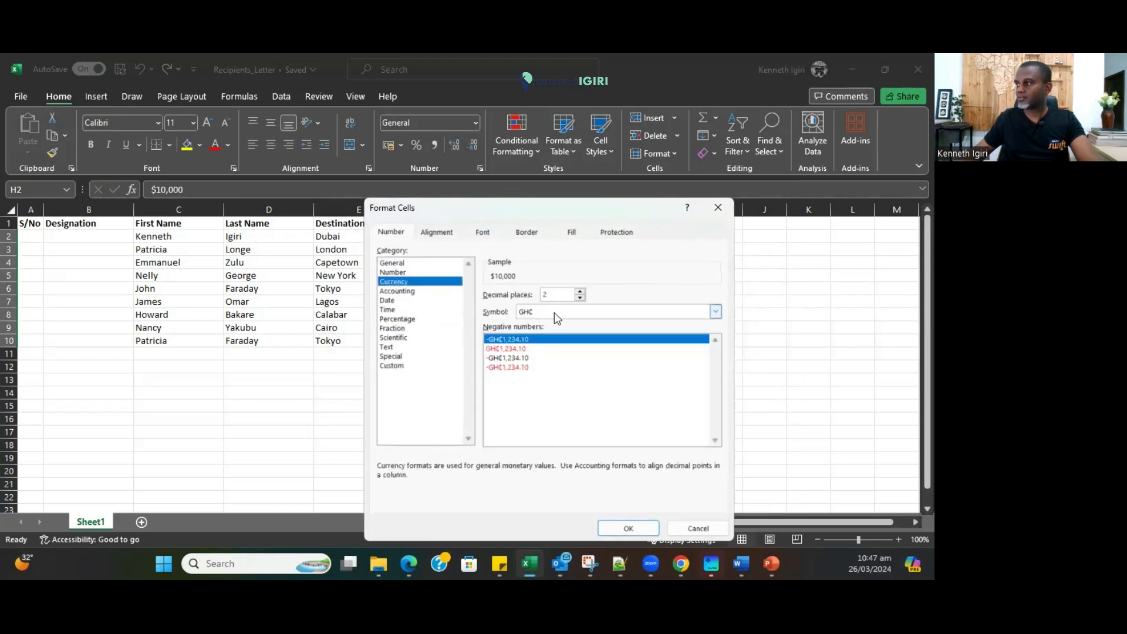
click(535, 312)
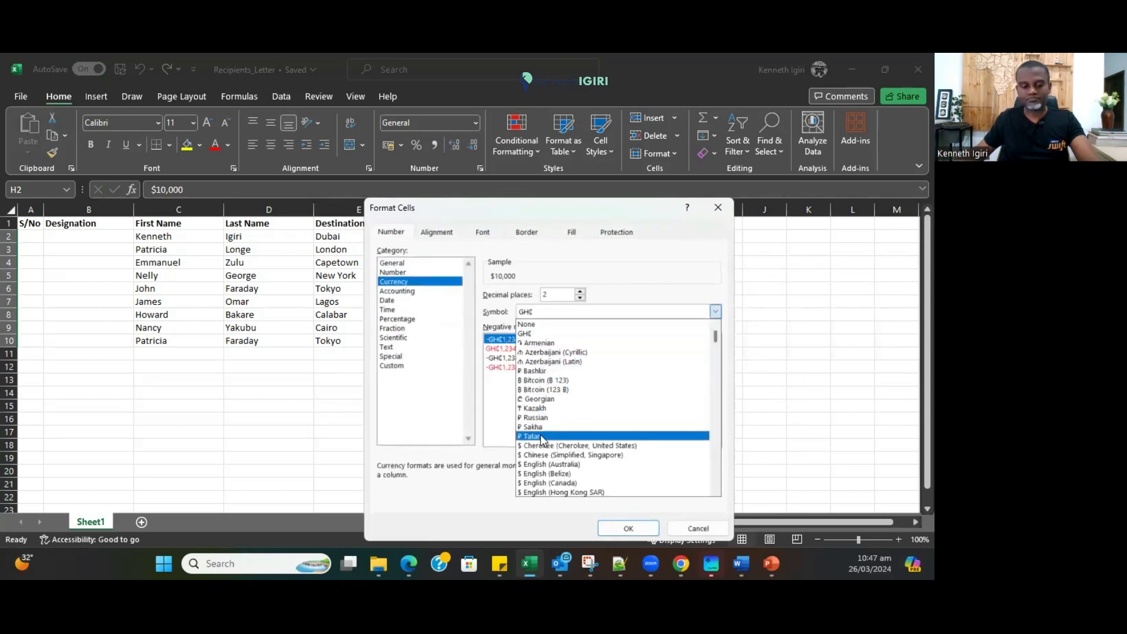
scroll(535, 417, down, 2)
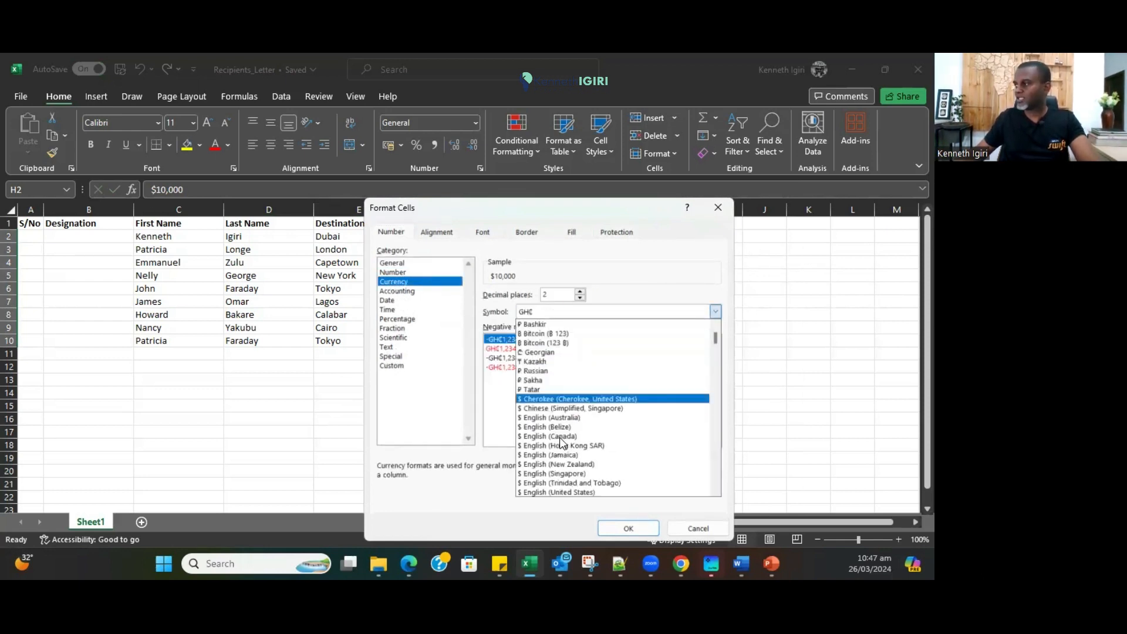
scroll(534, 405, down, 2)
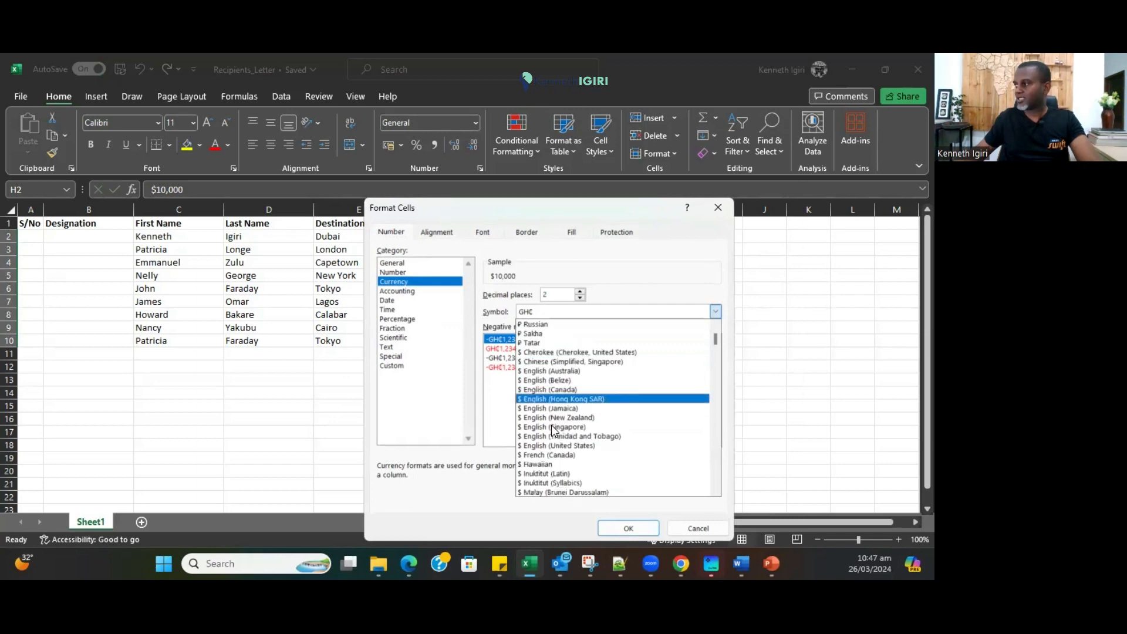
click(574, 451)
click(628, 528)
click(563, 392)
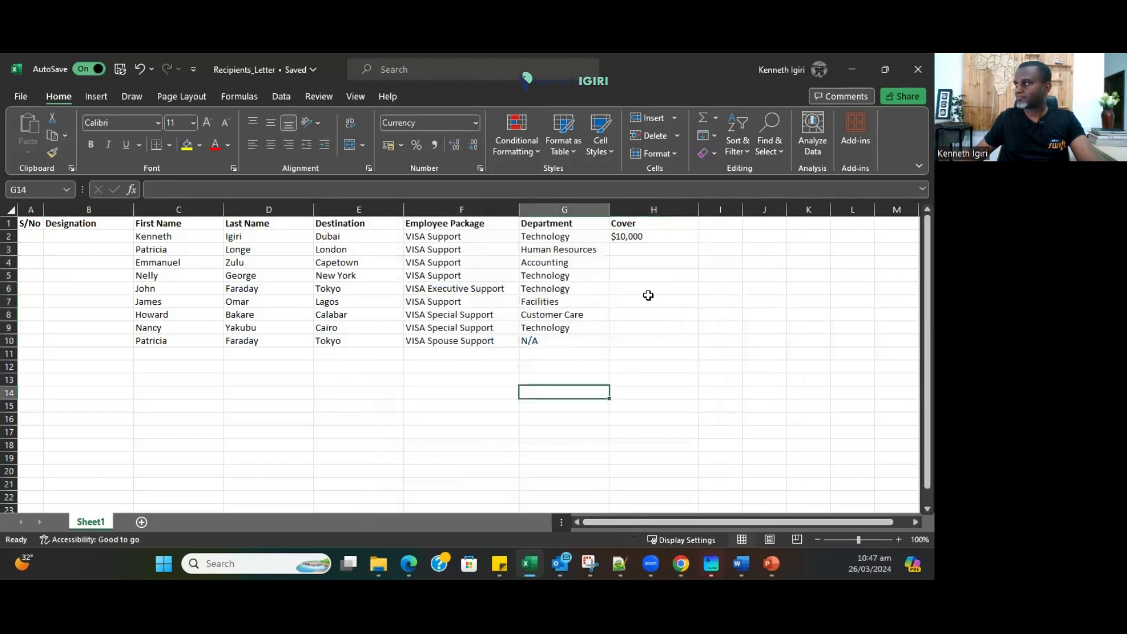
Enter $10,000 as the cover amount in H3, H4 and H2, correcting H2.
click(631, 248)
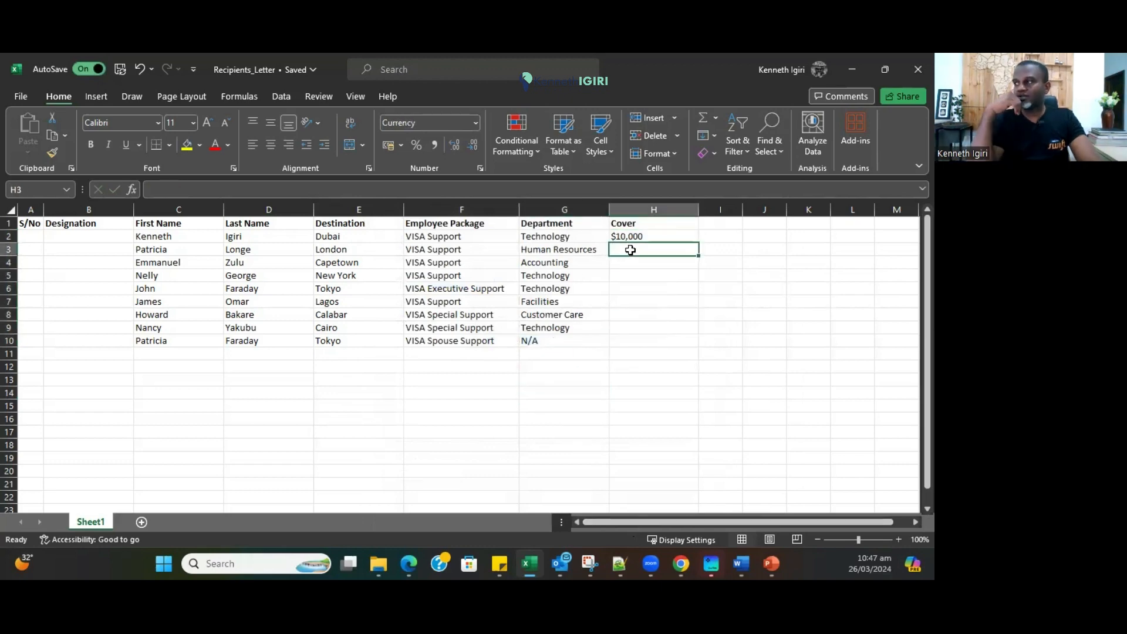
text(10000)
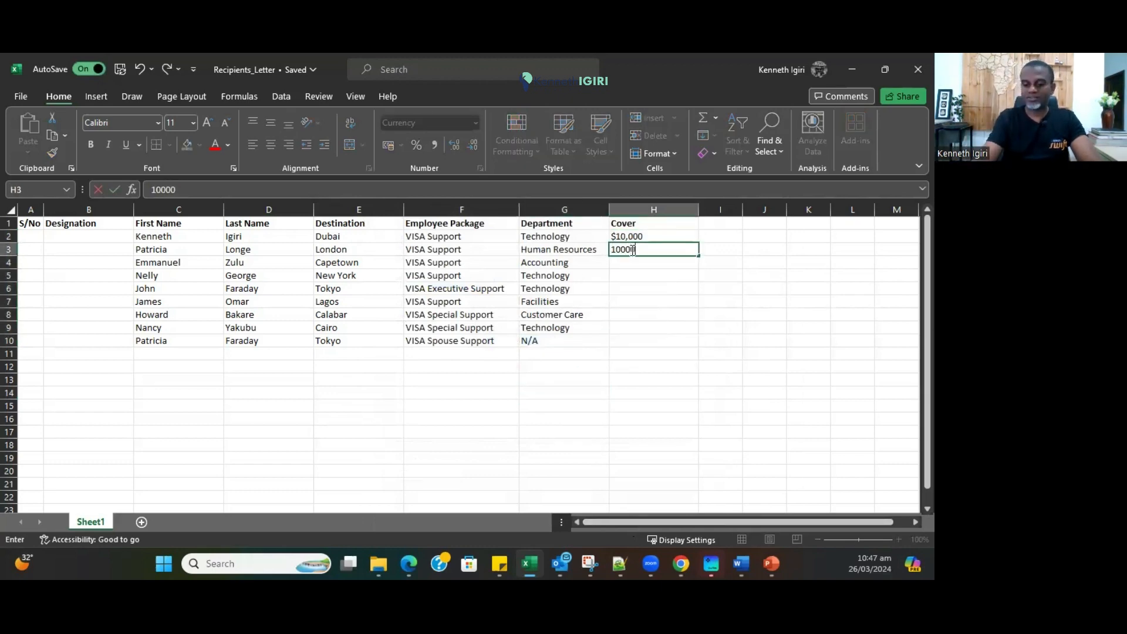
key(Return)
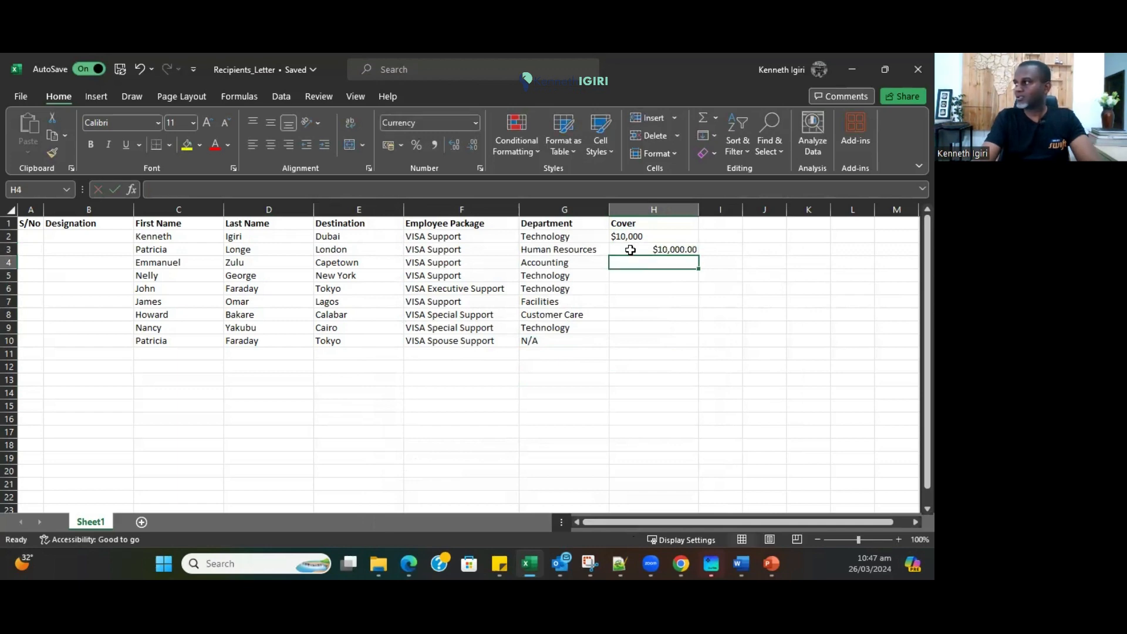
text(10,00)
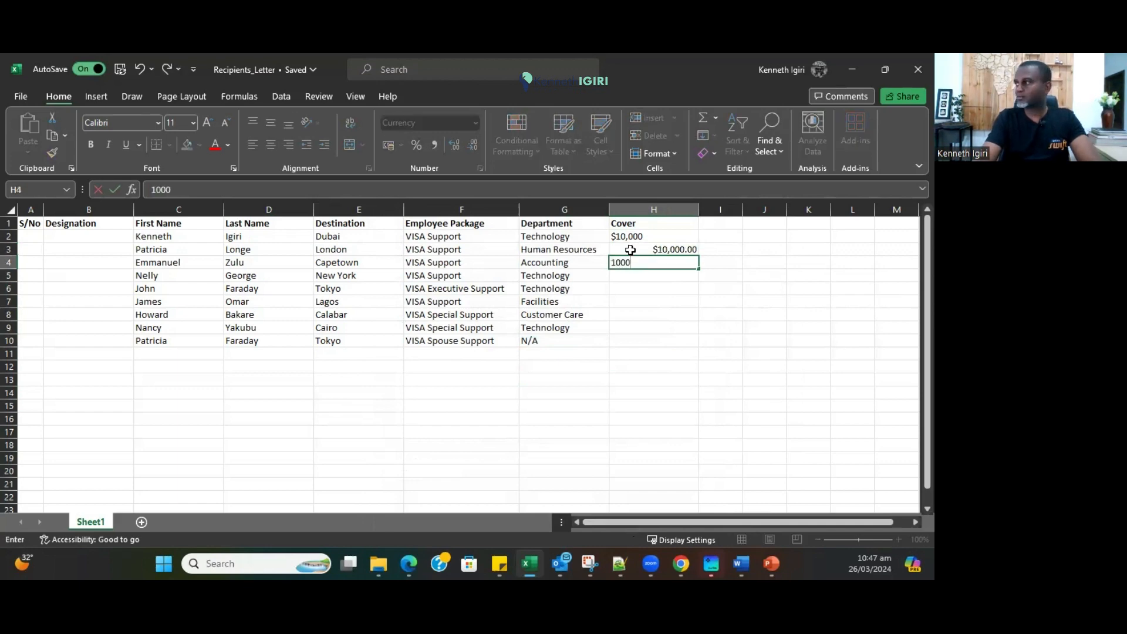
text(0)
key(Return)
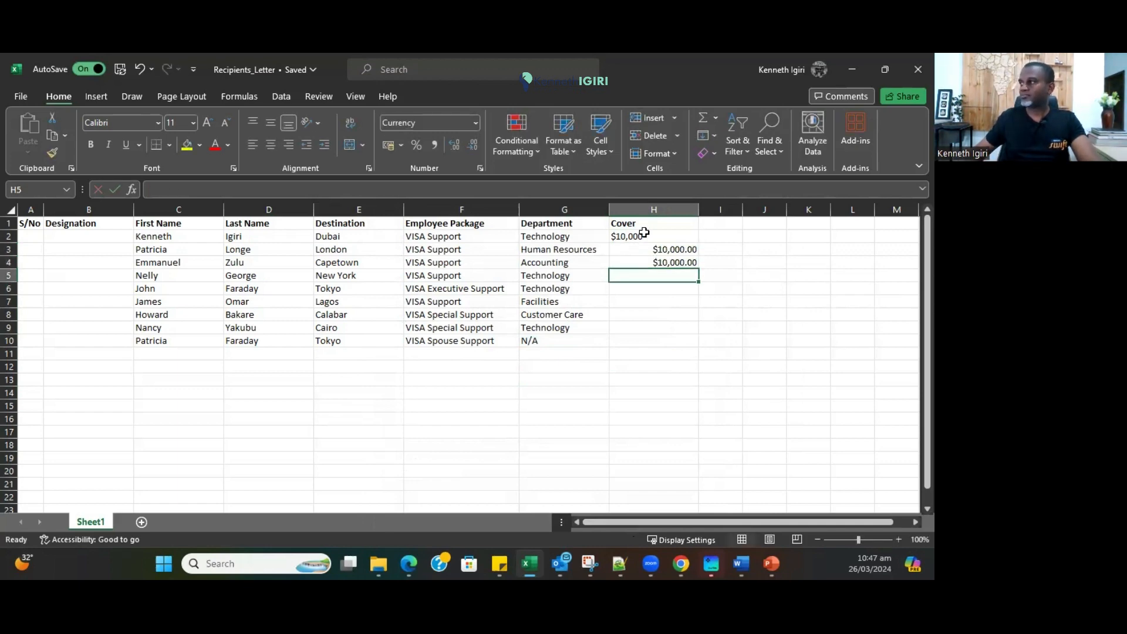
click(644, 232)
text(1000)
key(Return)
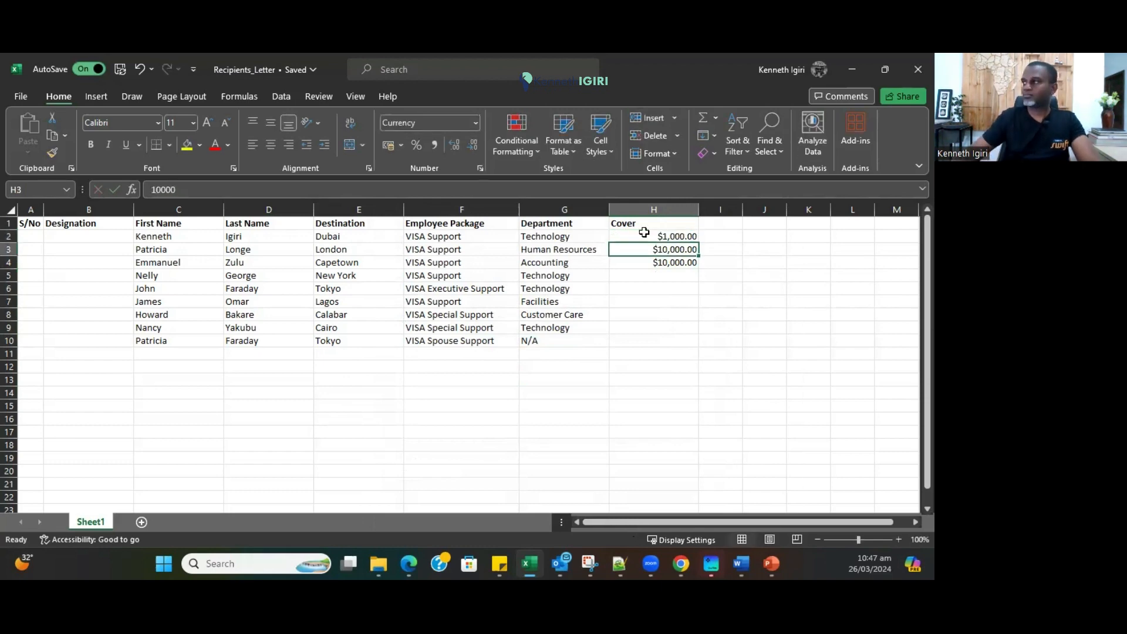
click(643, 232)
text(10,)
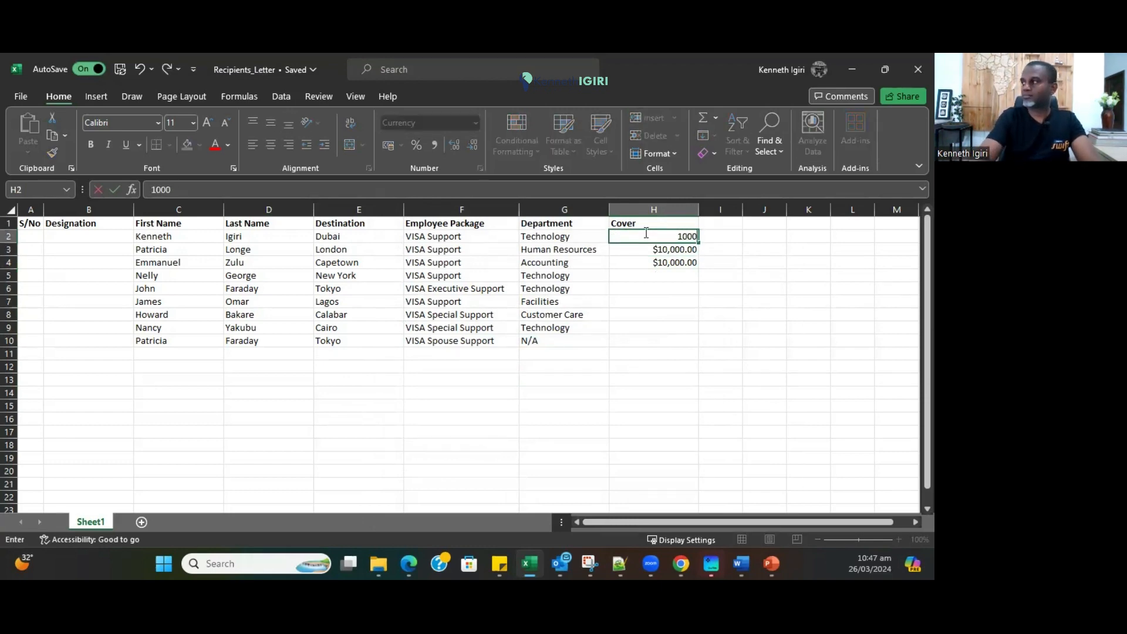
text(000)
key(Return)
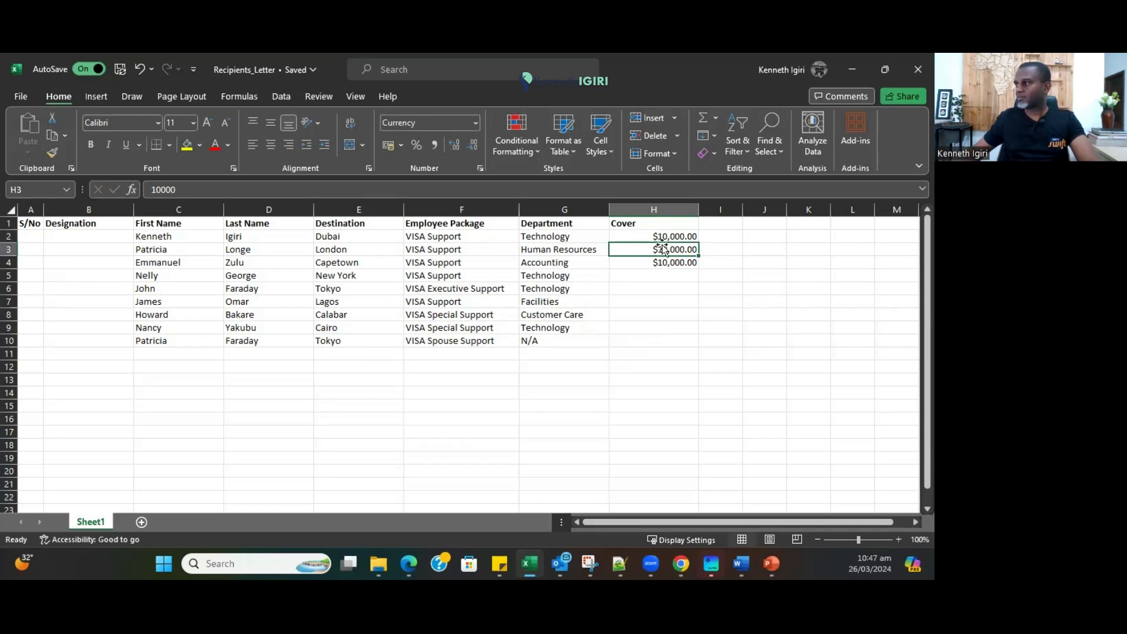
Enter cover amounts 10000 in H5, 30000 in H6, 10000 in H7, 5000 in H8 and H9.
click(647, 279)
text(10000)
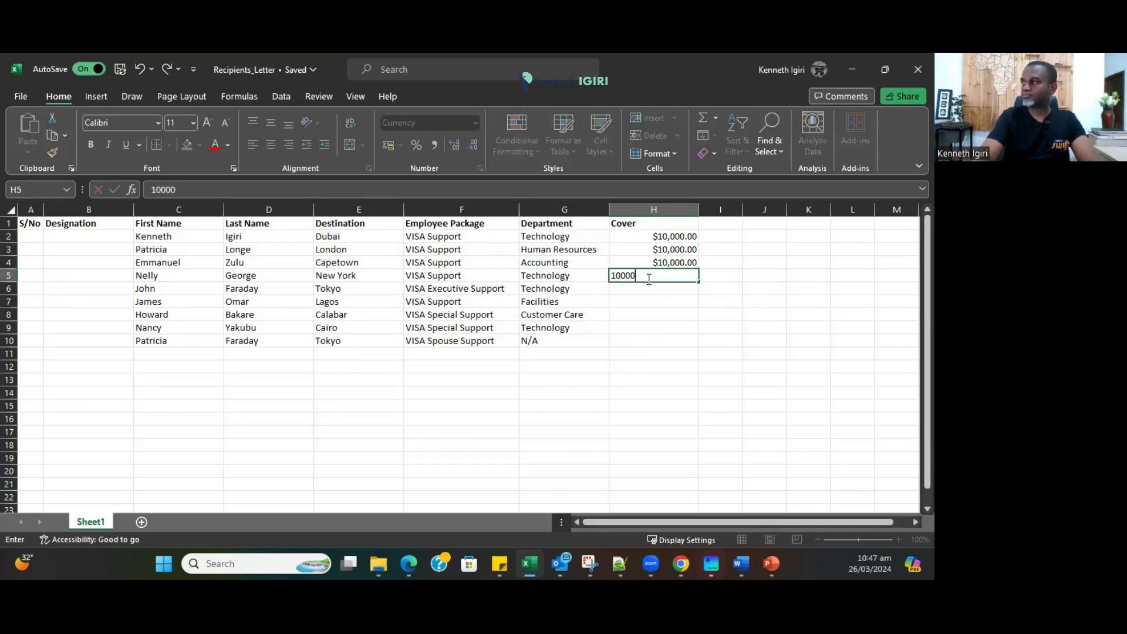
key(Return)
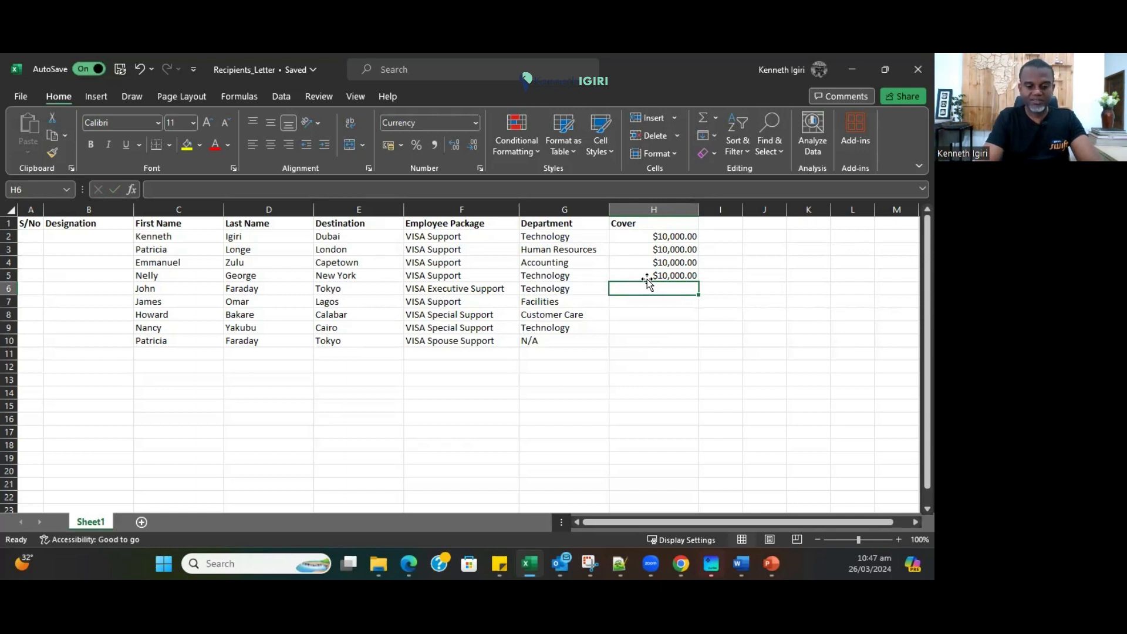
text(30000)
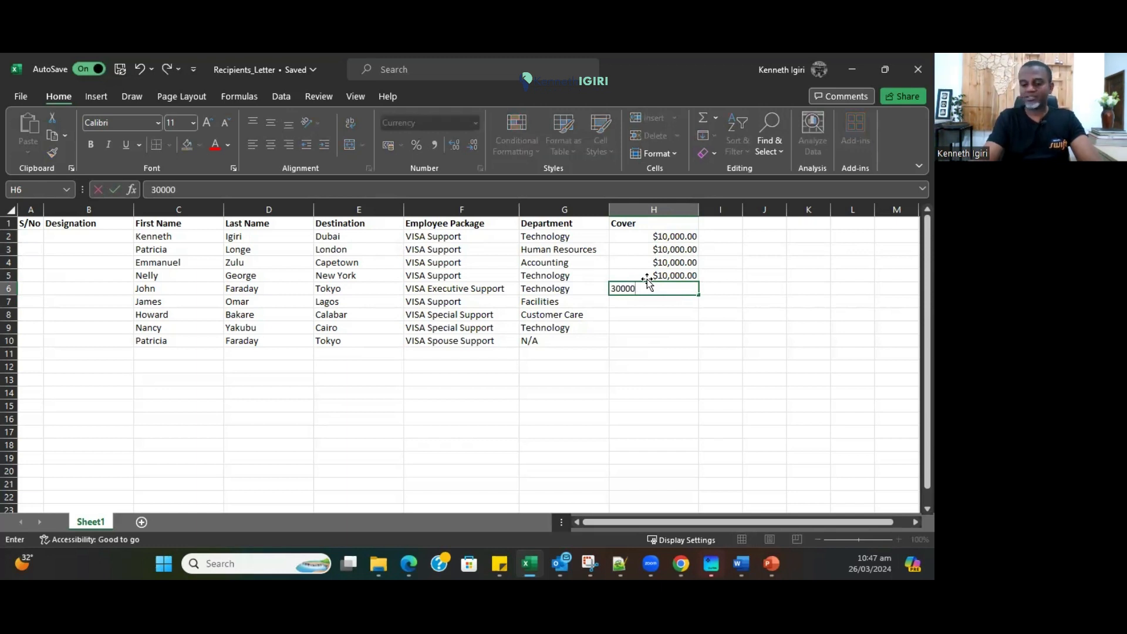
key(Return)
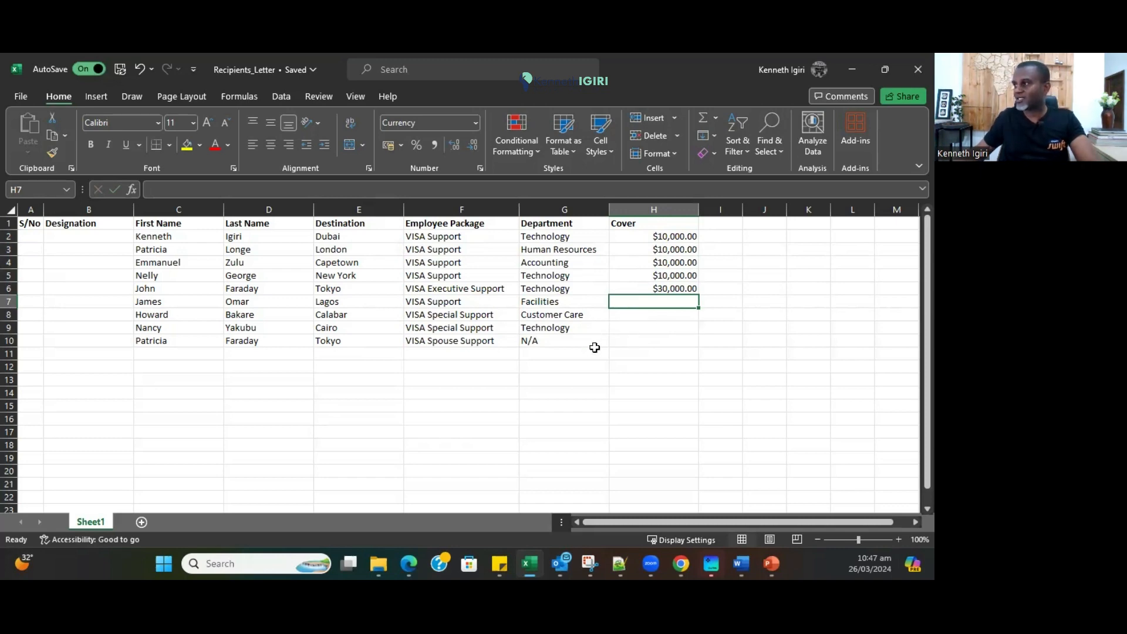
text(10000)
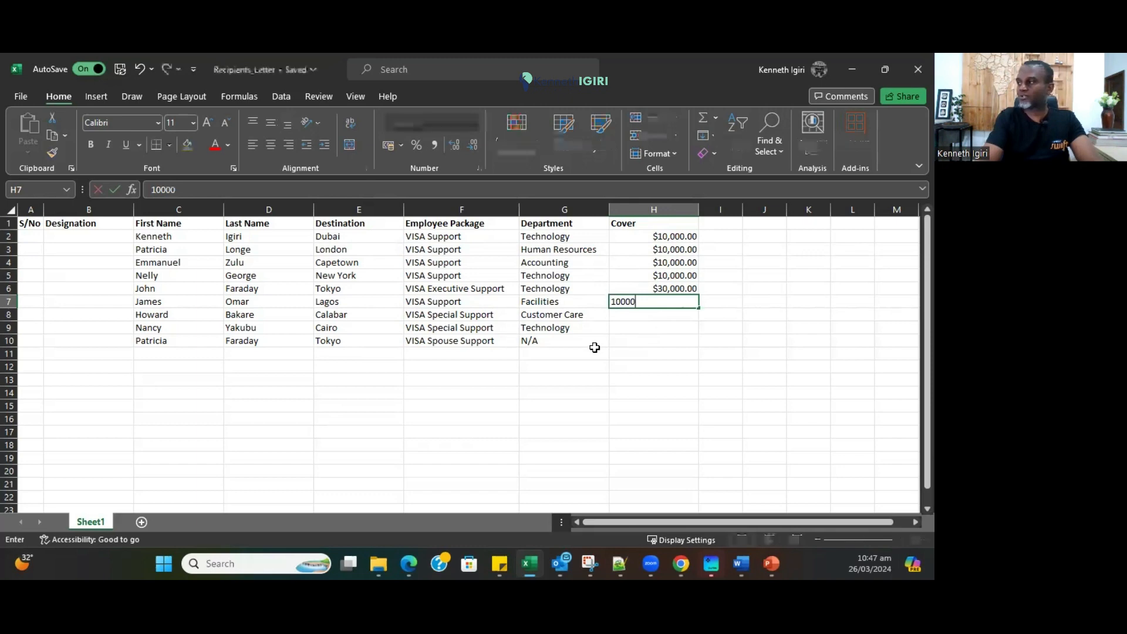
key(Return)
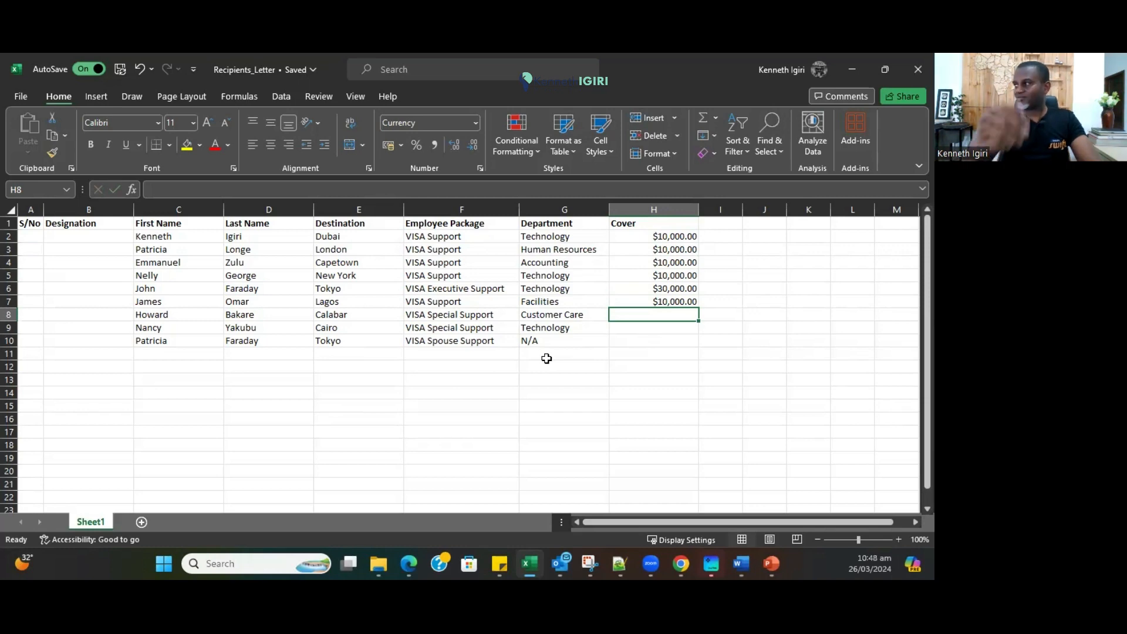
text(5000)
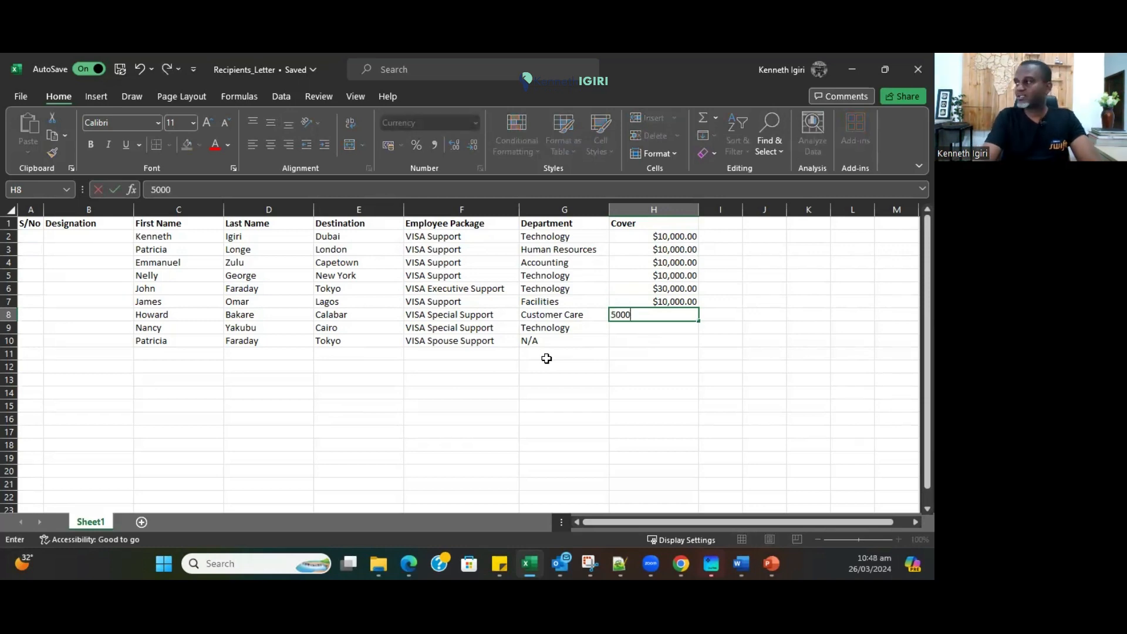
key(Return)
text(5000)
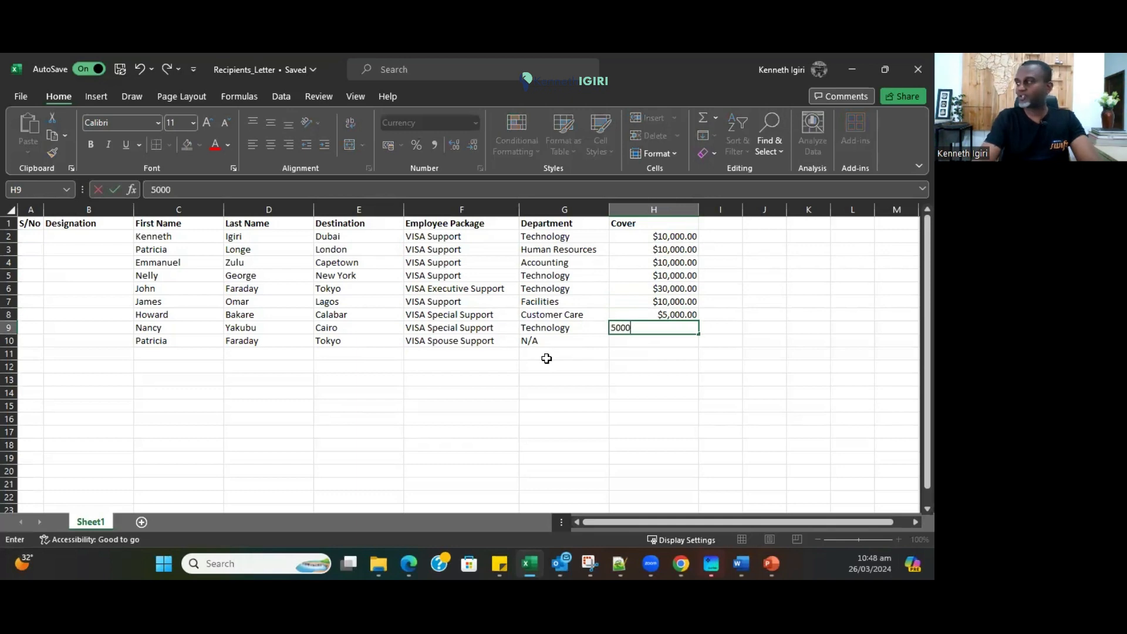
key(Return)
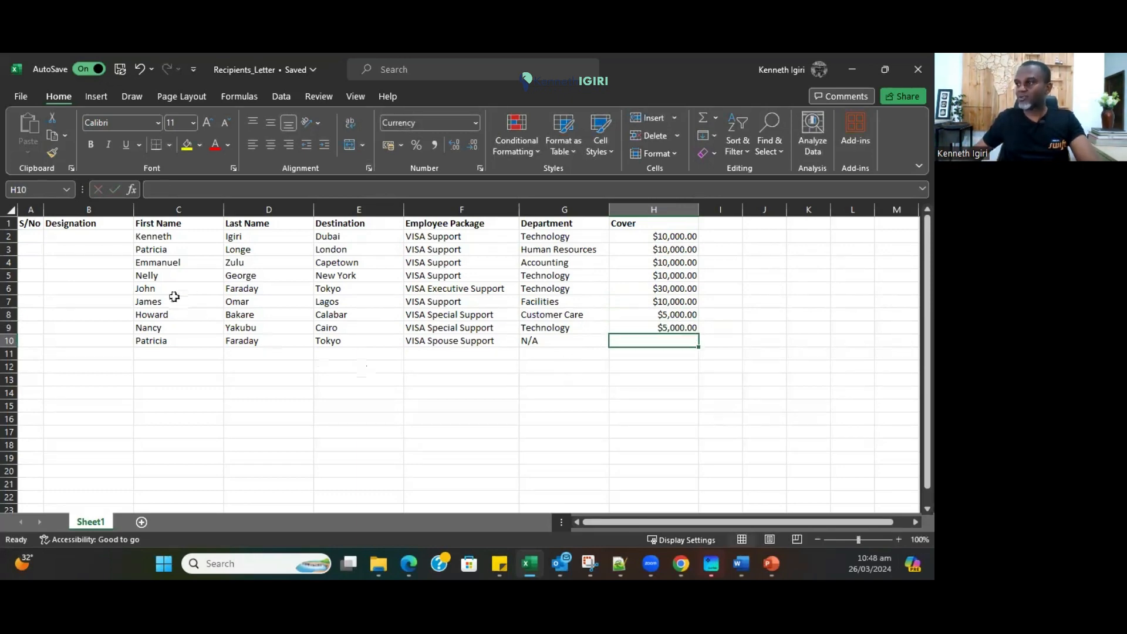
Check the row 6 and row 10 recipients and enter 15000 in H10.
drag(152, 288, 646, 288)
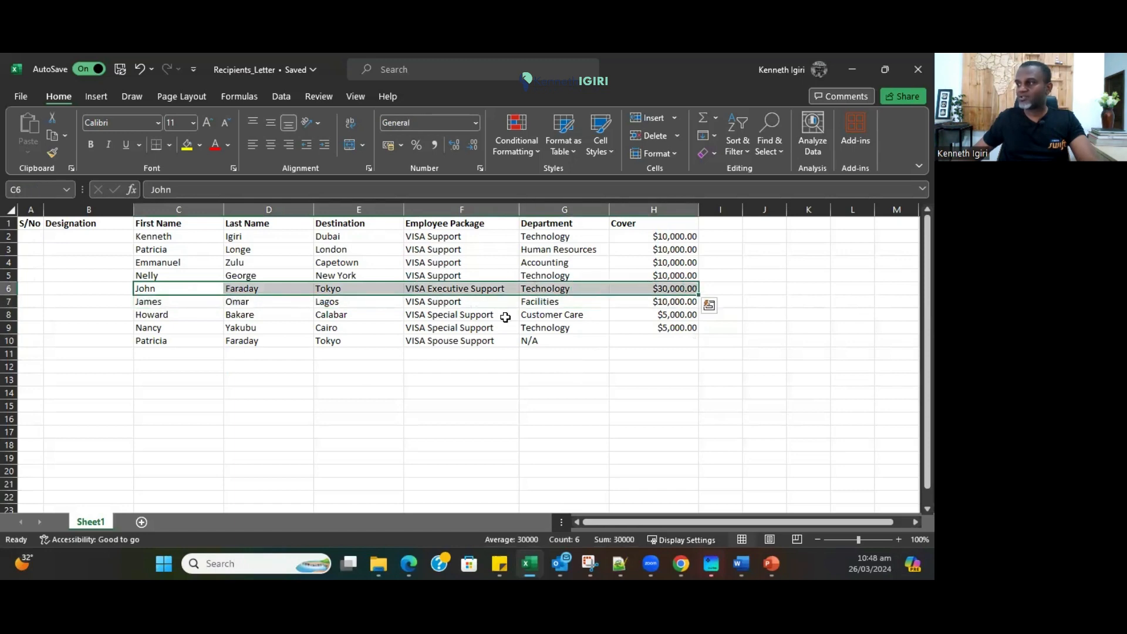
drag(152, 339, 581, 337)
click(652, 340)
click(652, 340)
text(15000)
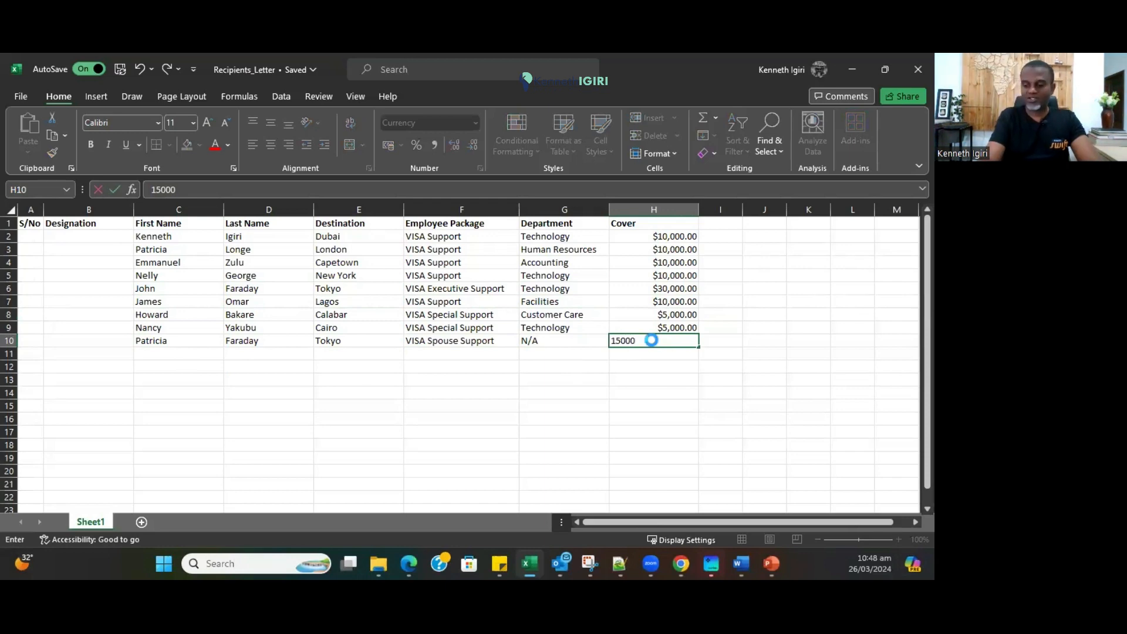
key(Return)
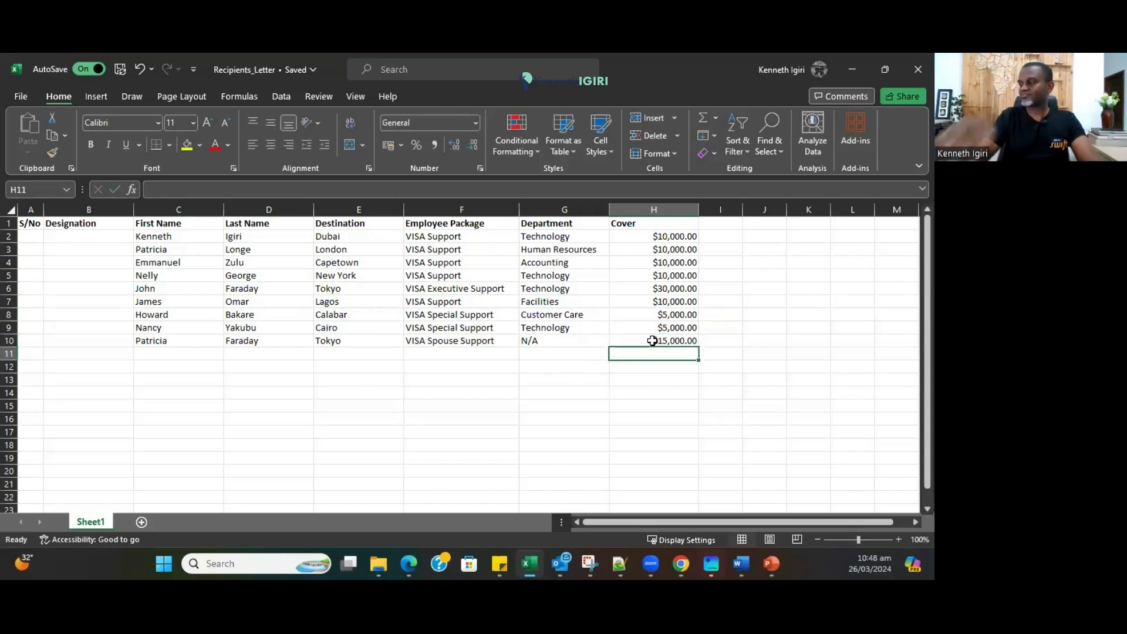
click(91, 297)
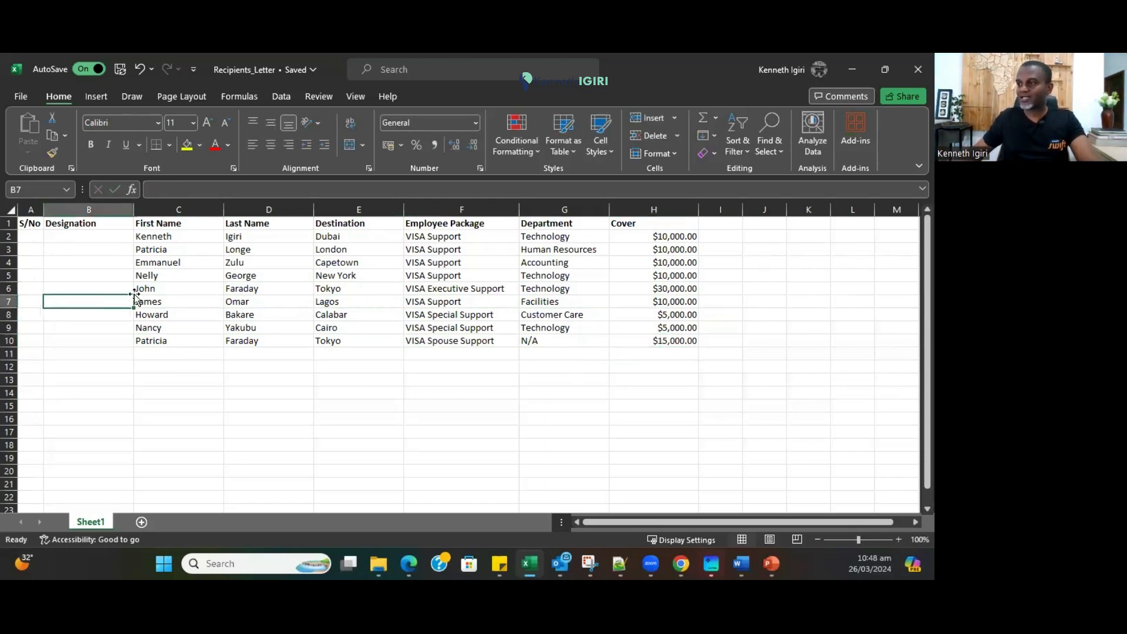
Add the title 'Dr.' in B8 and narrow the Designation column.
click(126, 366)
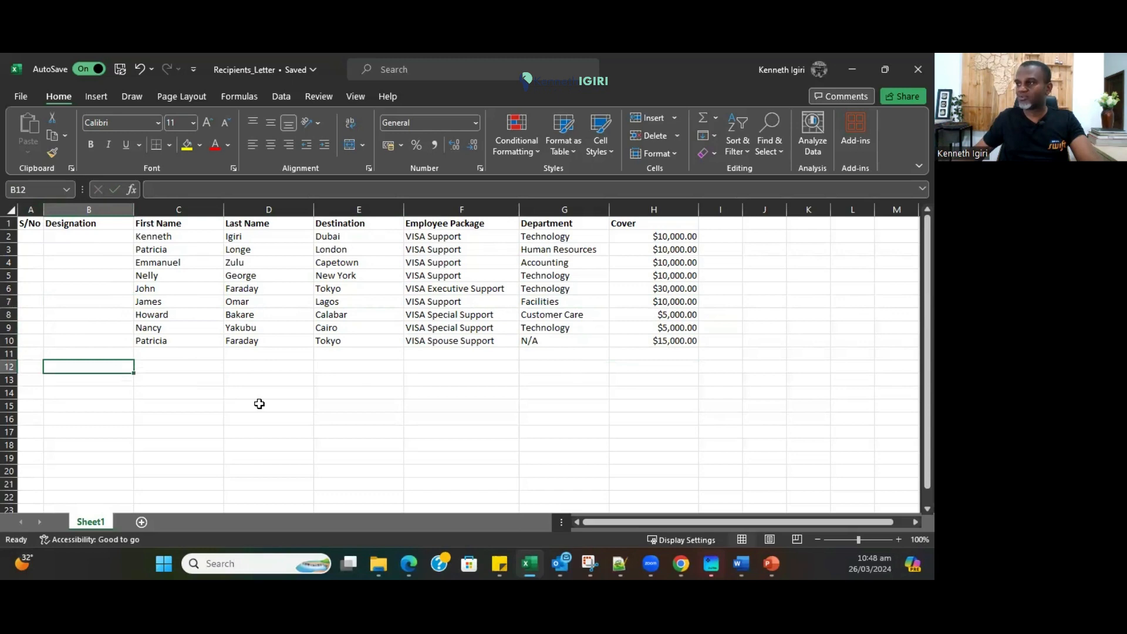
click(101, 317)
text(Dr.)
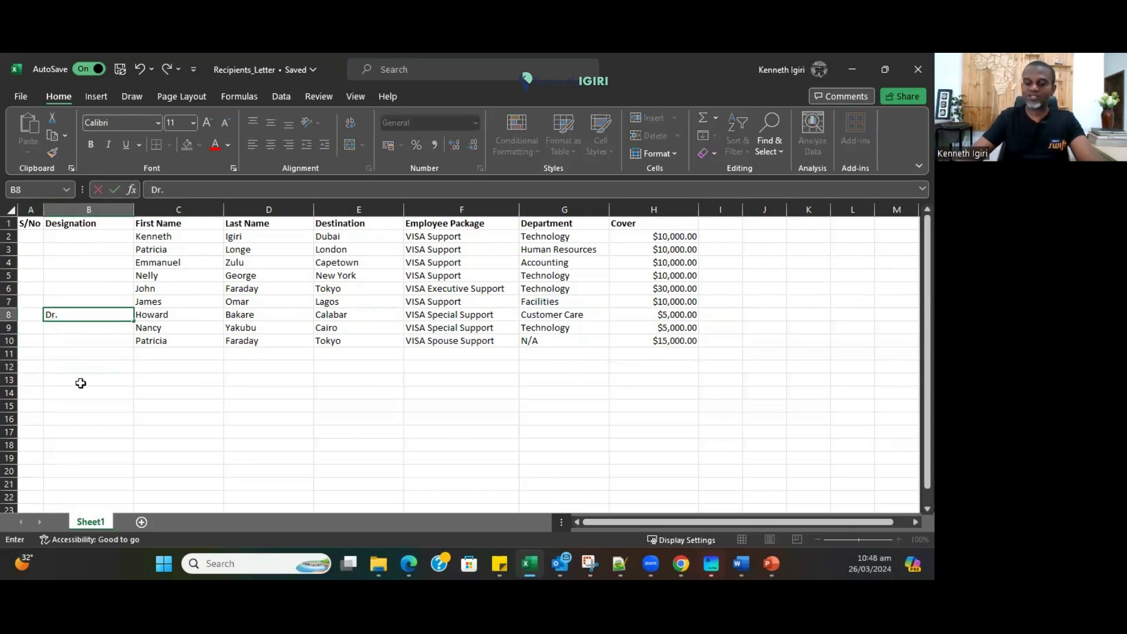
key(Return)
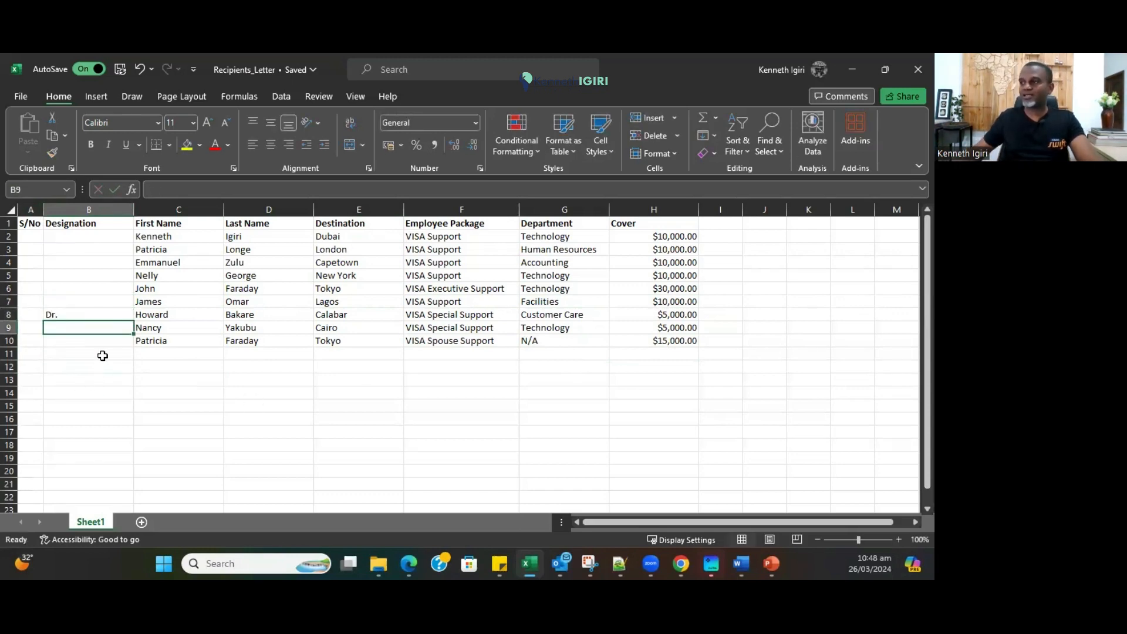
drag(134, 212, 104, 213)
click(118, 422)
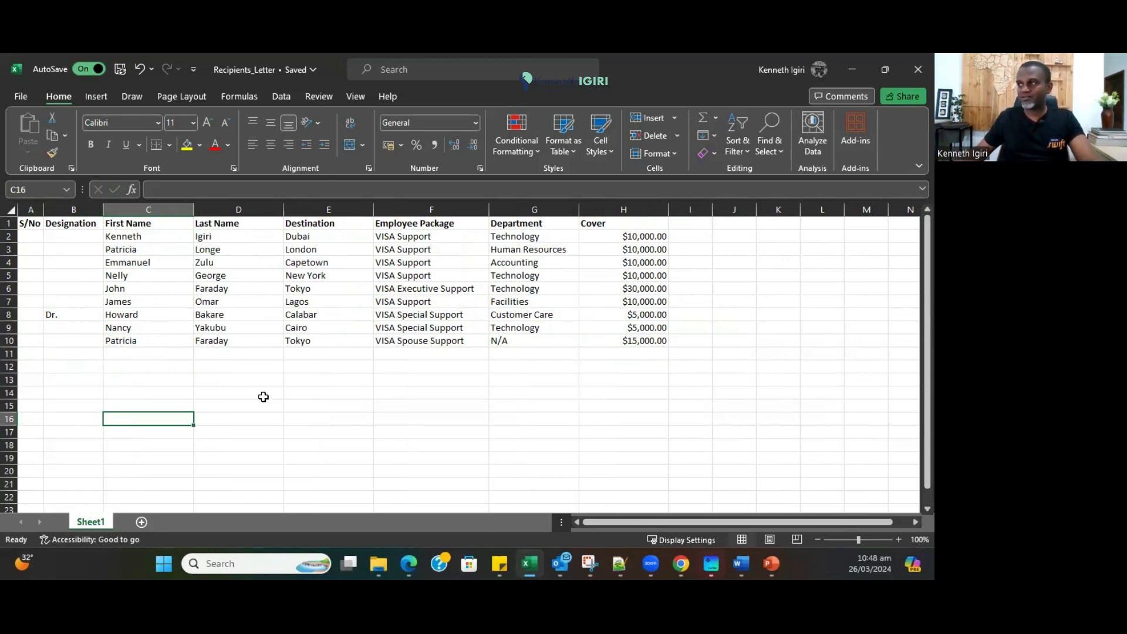
Save the Recipients_Letter workbook and switch to the VISA Letter document in Word.
click(368, 378)
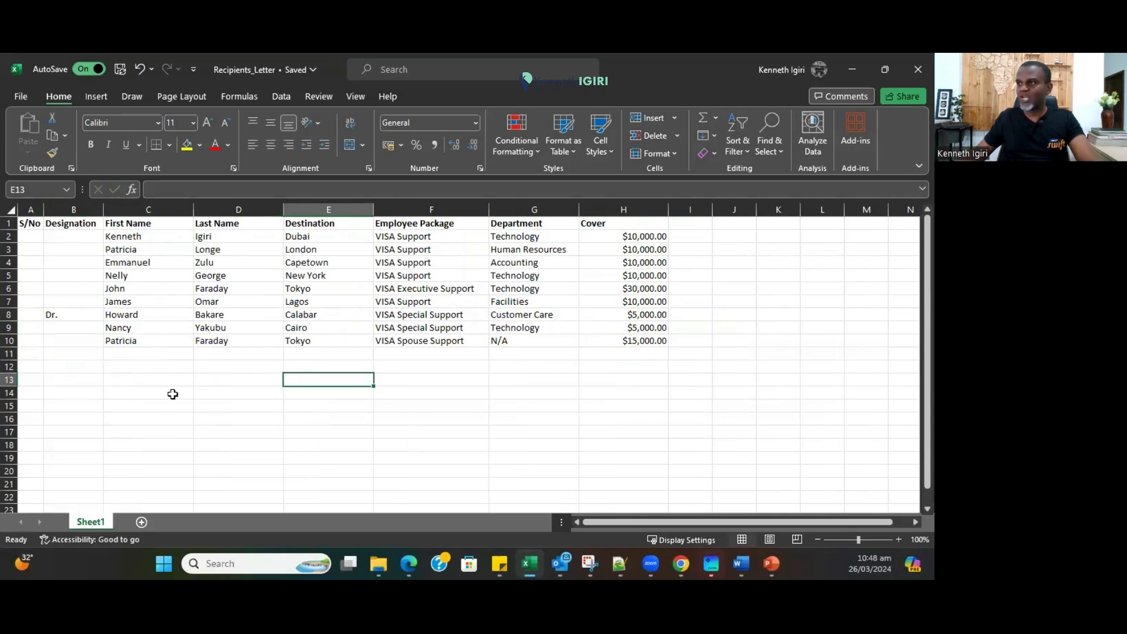
click(121, 71)
click(254, 411)
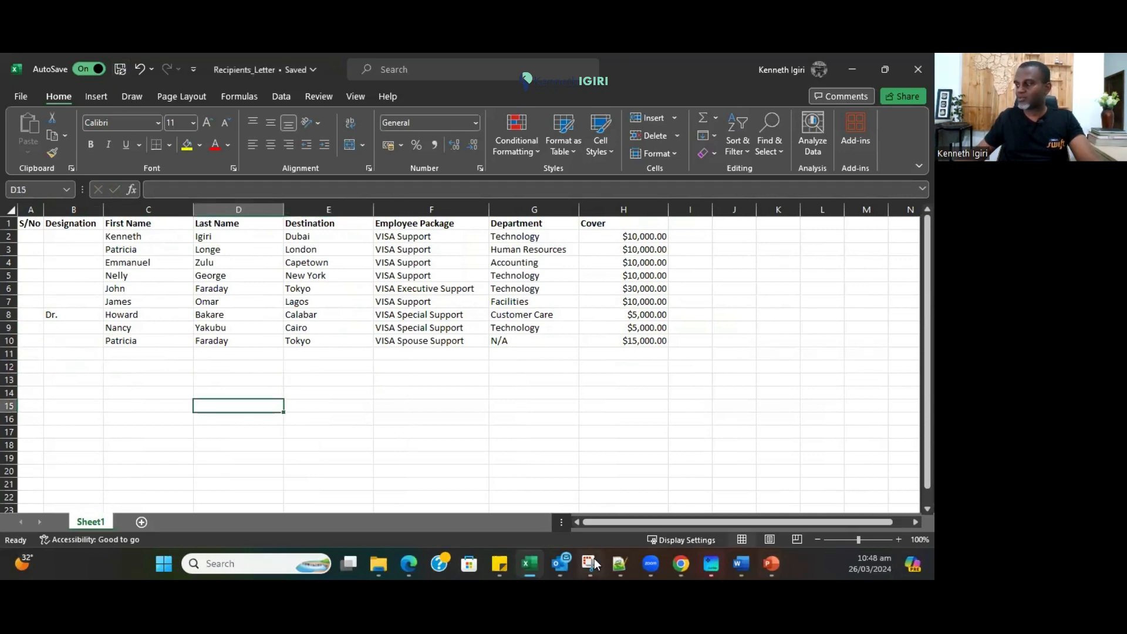
click(741, 563)
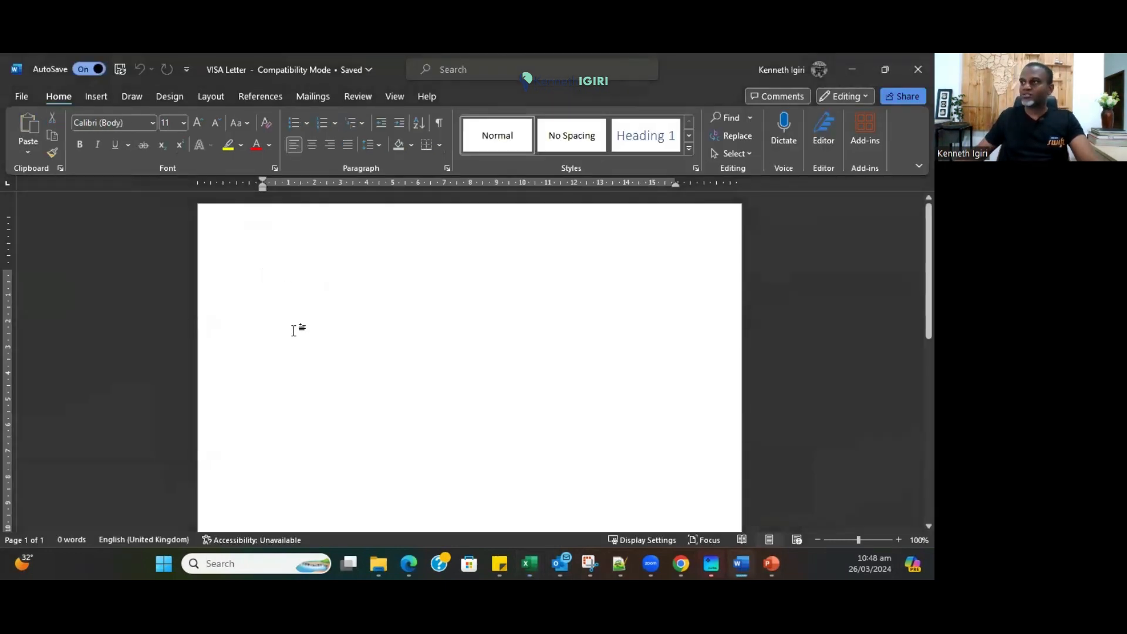
Make VISA Letter a Letters-type mail merge document.
click(316, 96)
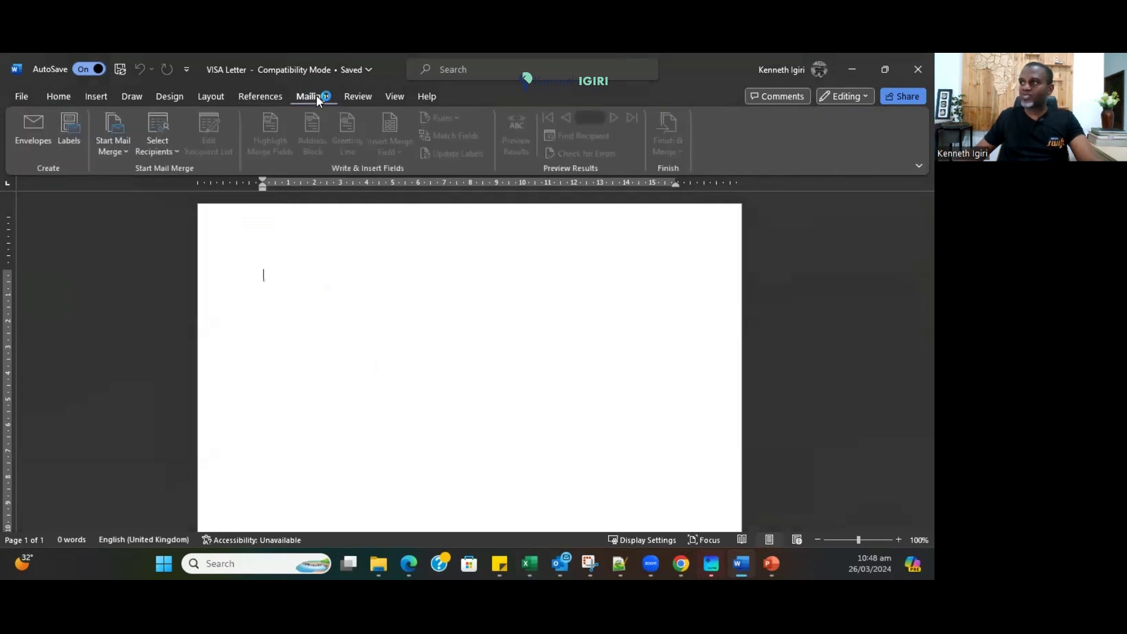
click(120, 151)
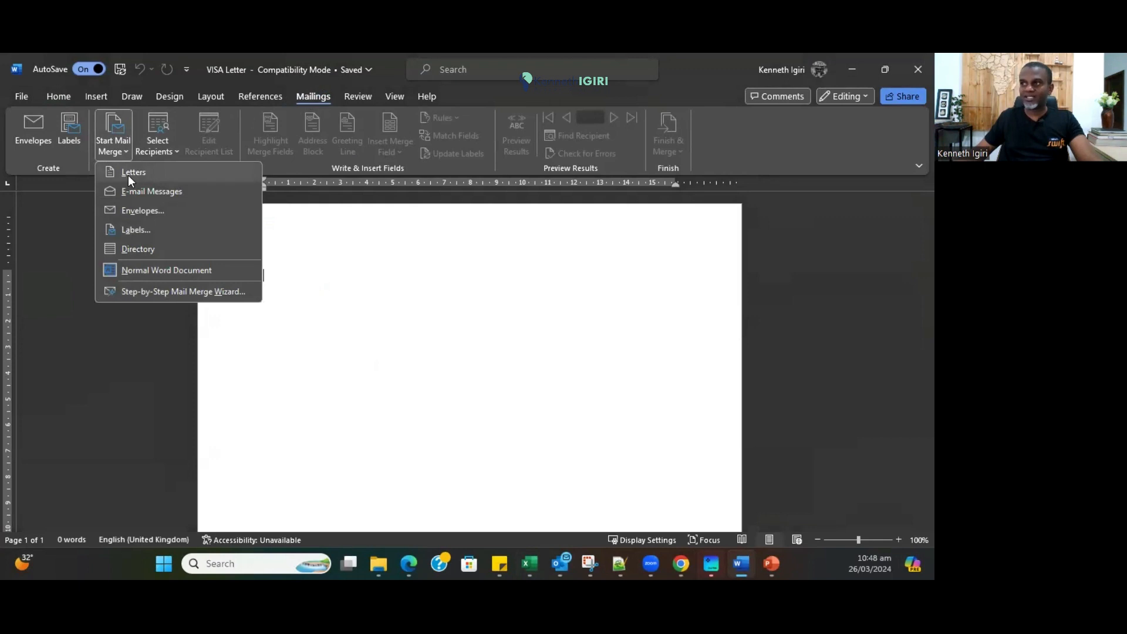
click(130, 173)
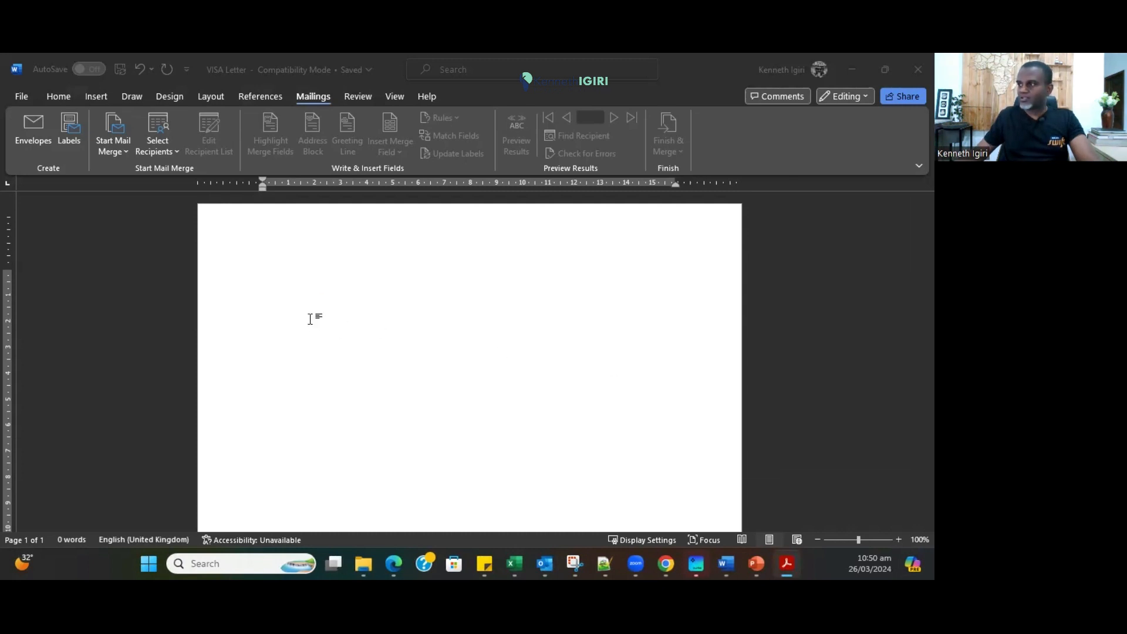
click(283, 303)
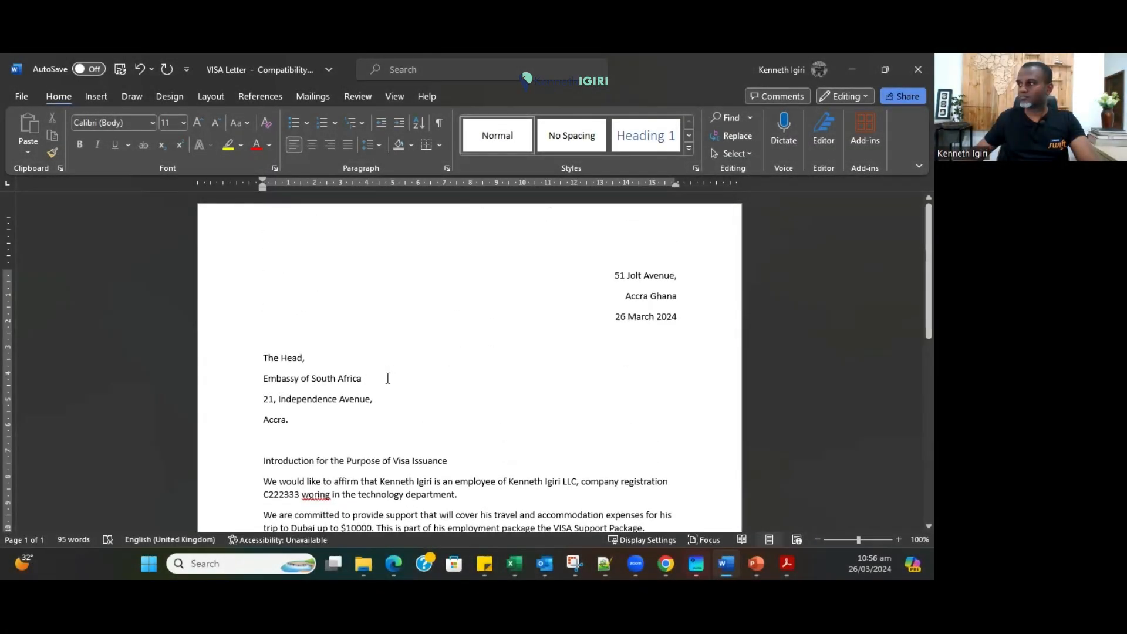
Correct the misspelled word in the first paragraph to 'working'.
scroll(387, 379, down, 2)
scroll(357, 423, up, 3)
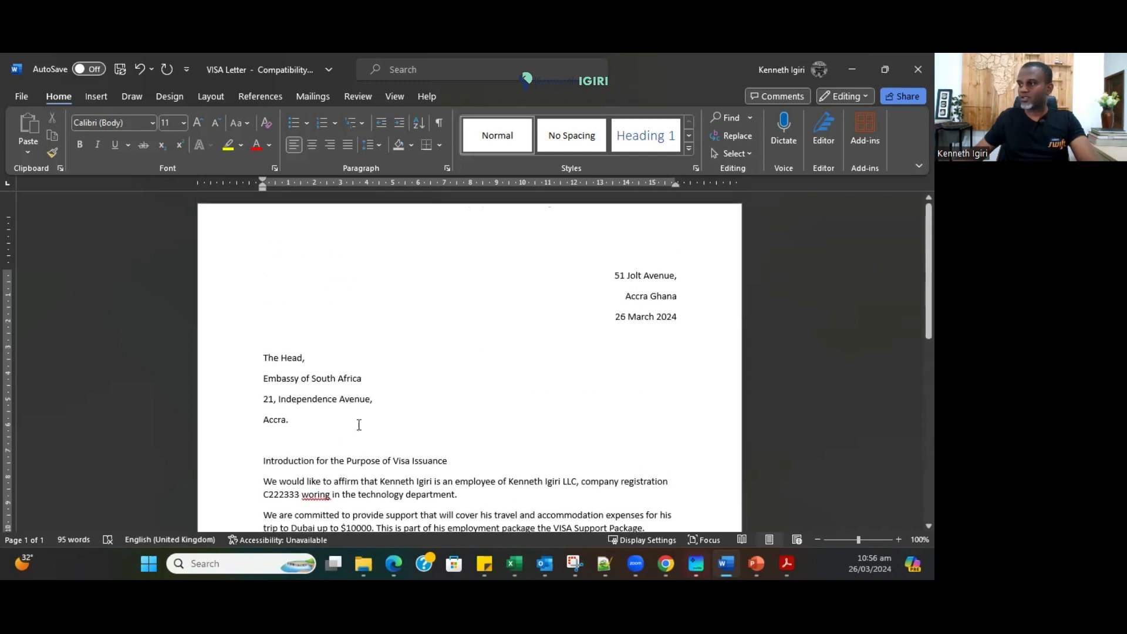
right_click(316, 493)
click(319, 395)
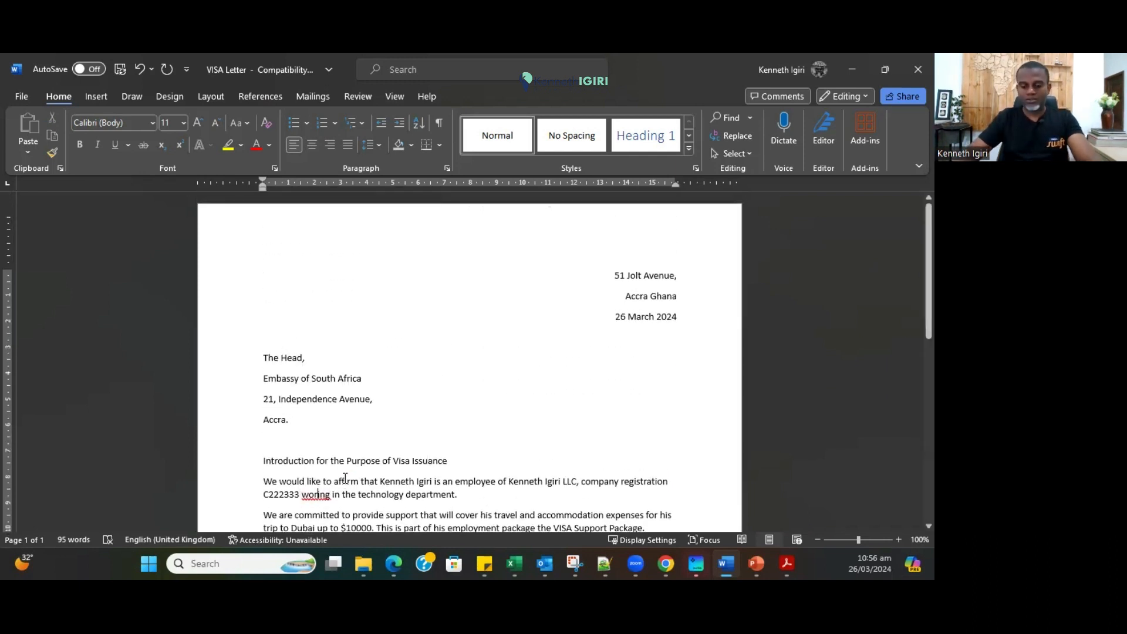
Insert the company logo picture from this device into the page header.
scroll(322, 294, down, 3)
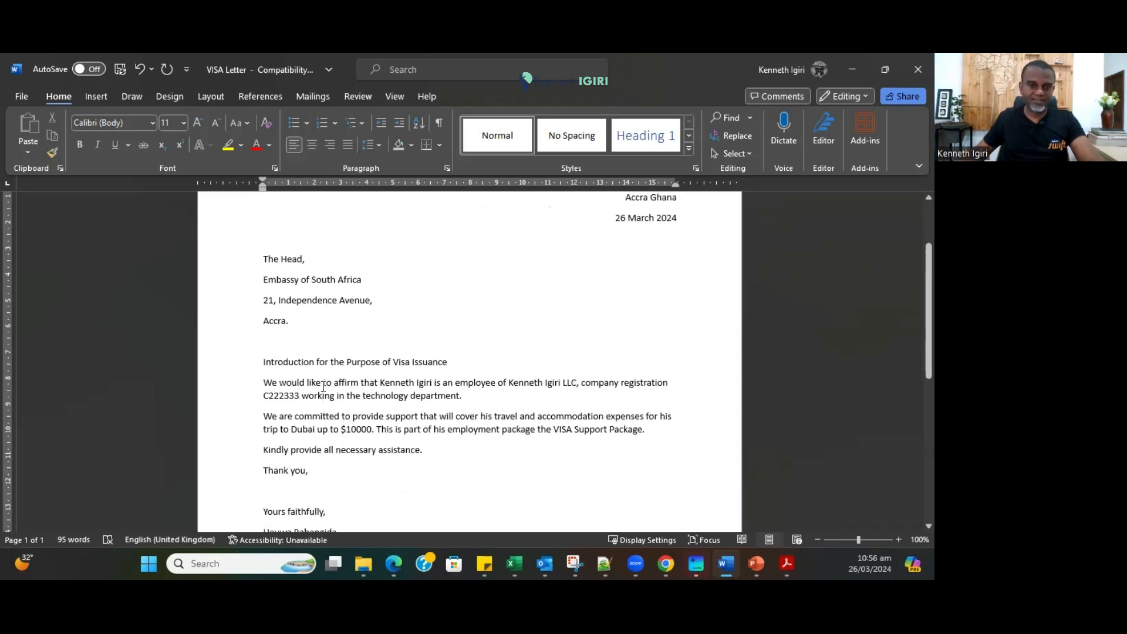
scroll(352, 377, up, 3)
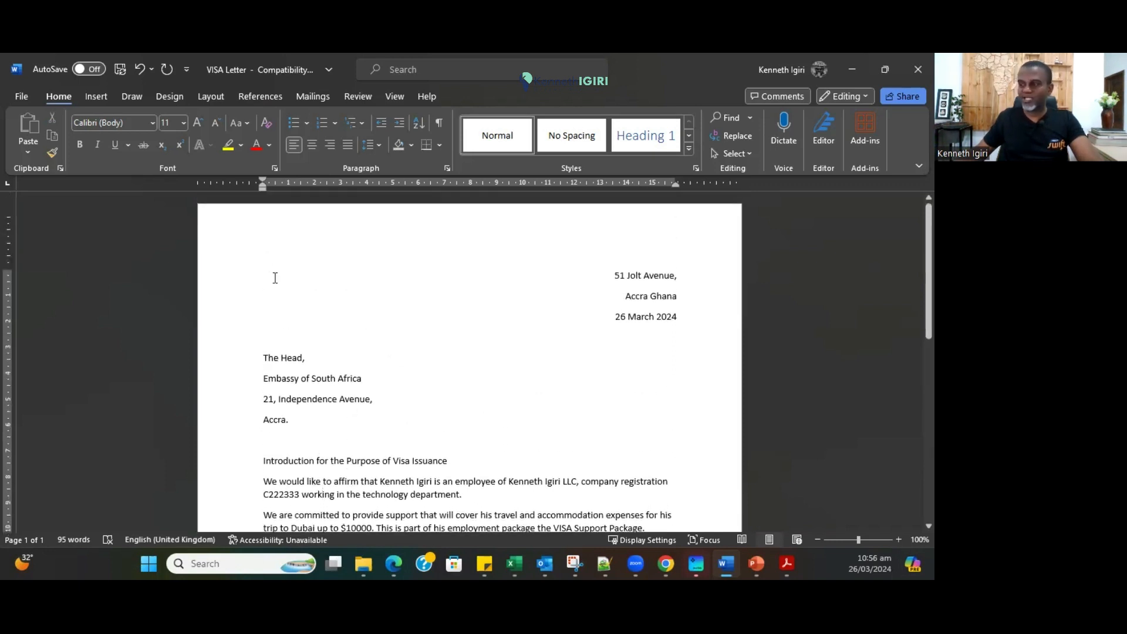
double_click(414, 240)
click(90, 97)
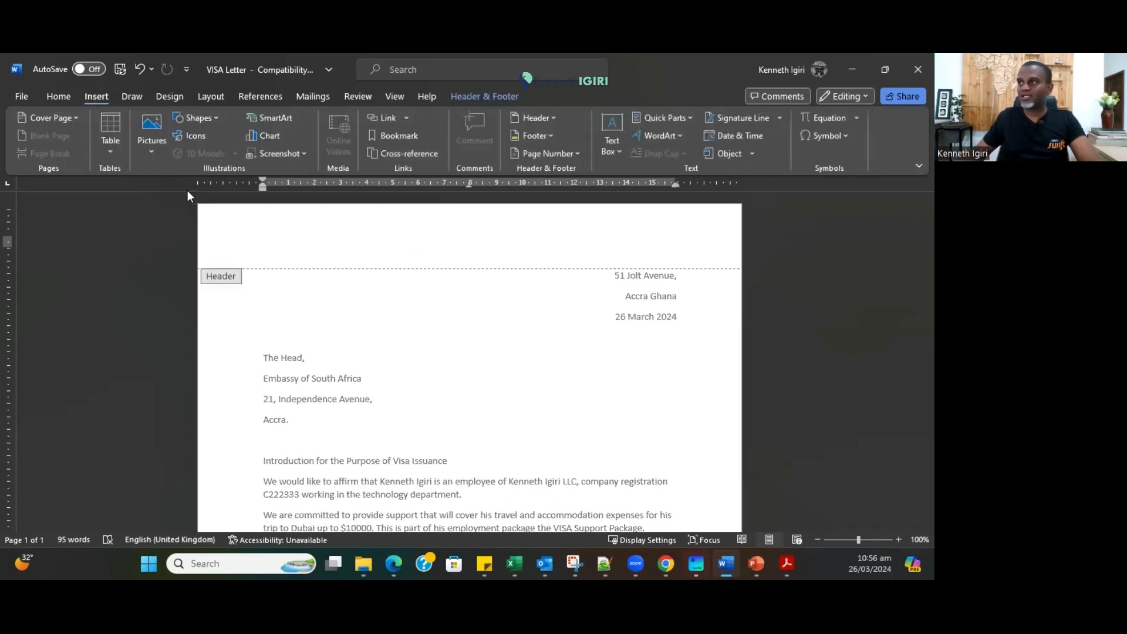
click(152, 153)
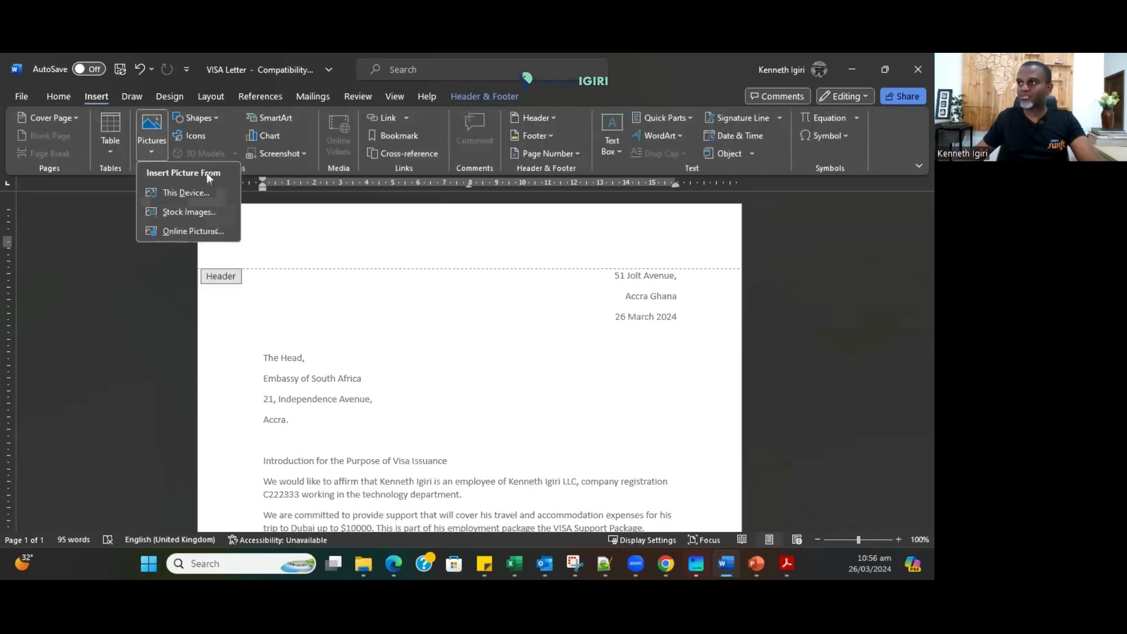
click(187, 187)
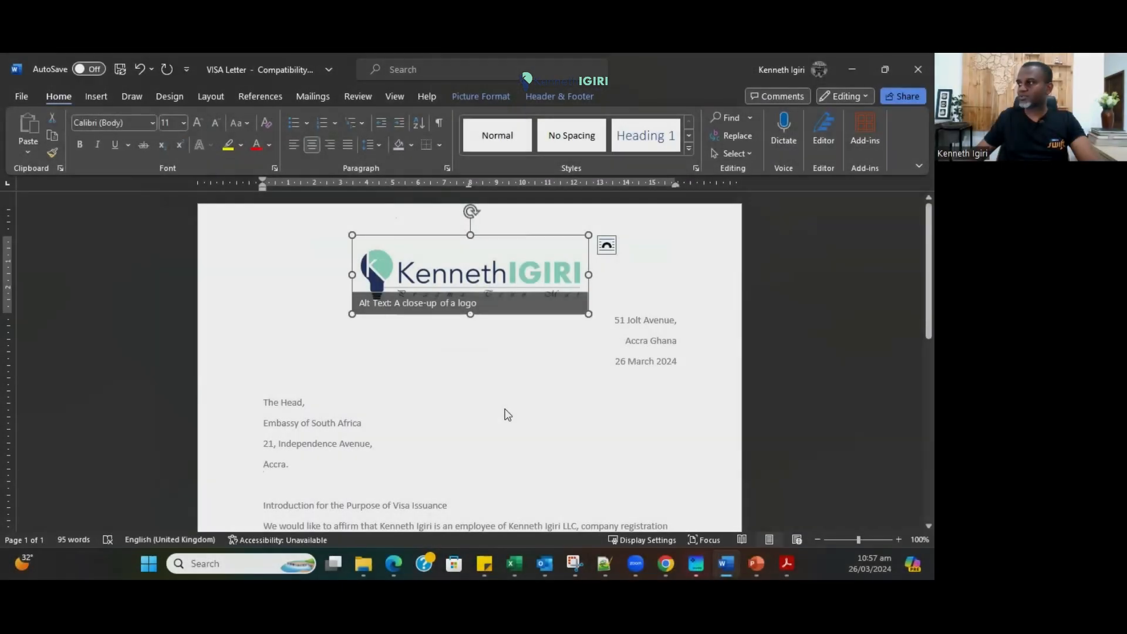
double_click(505, 412)
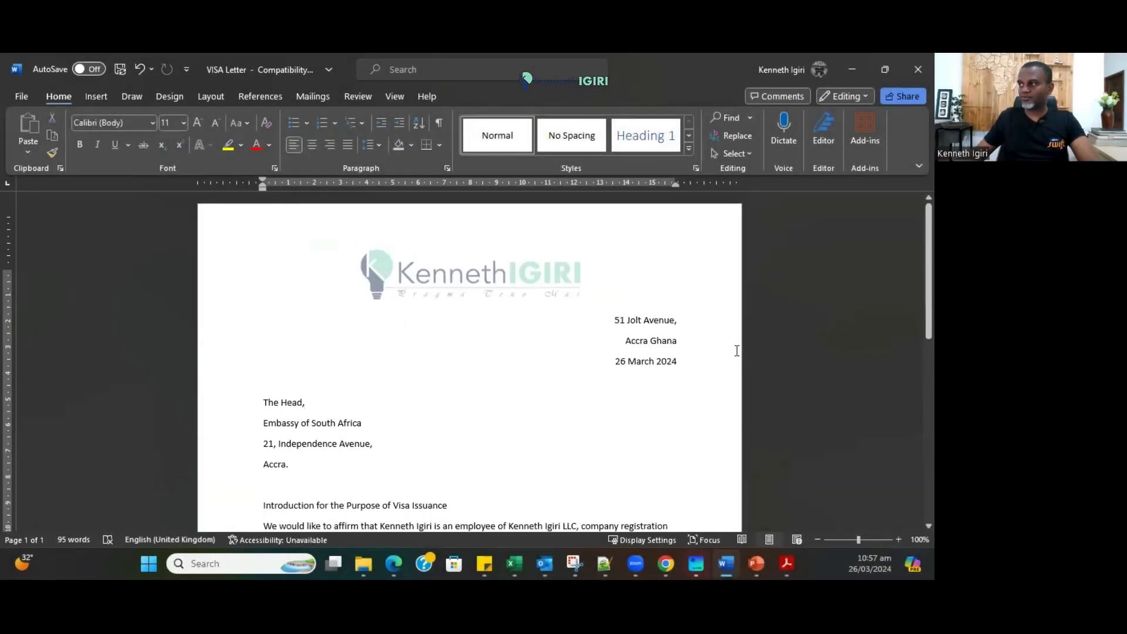
Set the whole letter to Arial Nova Cond 12 pt with Narrow margins.
scroll(373, 446, down, 3)
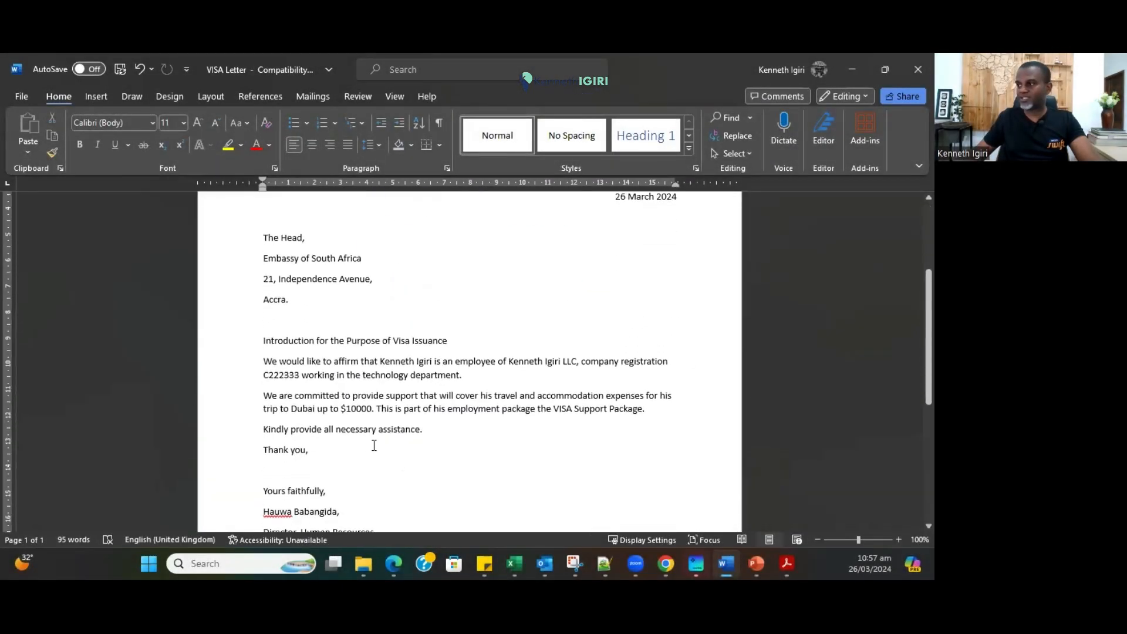
scroll(373, 445, up, 3)
key(ctrl+a)
click(152, 122)
click(104, 228)
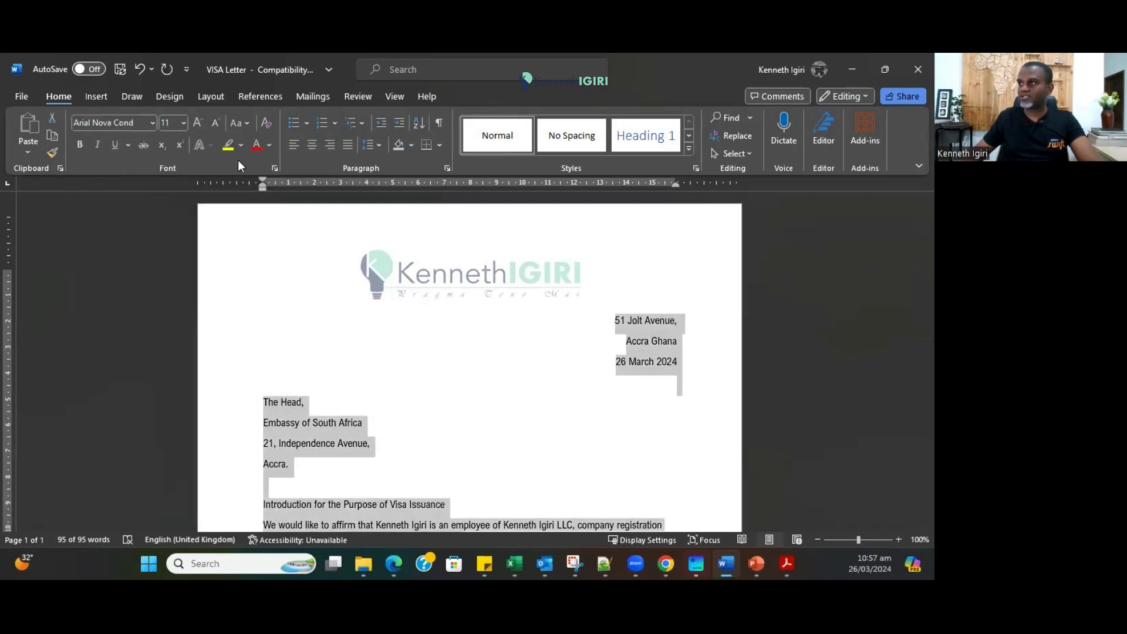
click(210, 96)
click(32, 153)
click(65, 329)
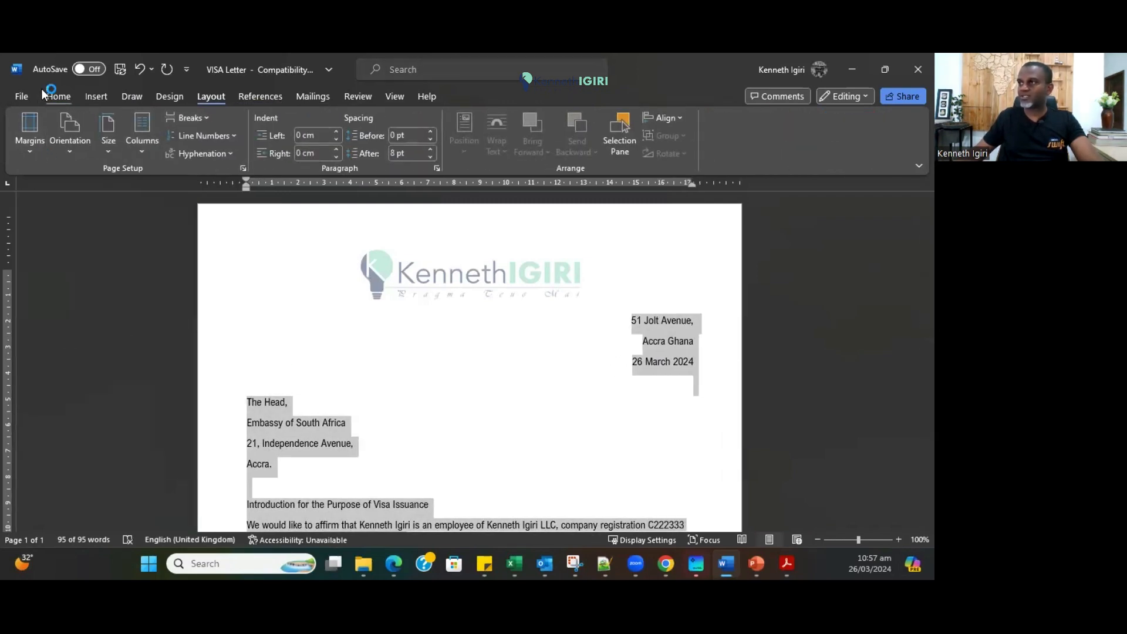
click(59, 97)
key(ctrl+])
Make the Introduction heading bold and centred.
scroll(385, 445, down, 4)
click(387, 450)
scroll(388, 434, up, 4)
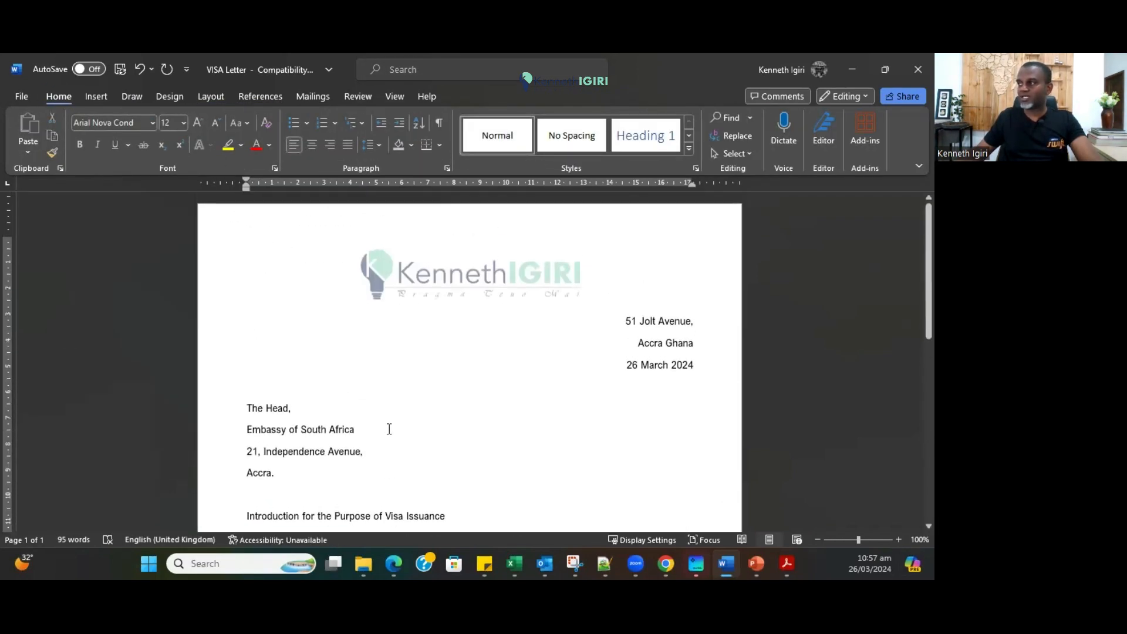
scroll(435, 414, down, 1)
click(240, 450)
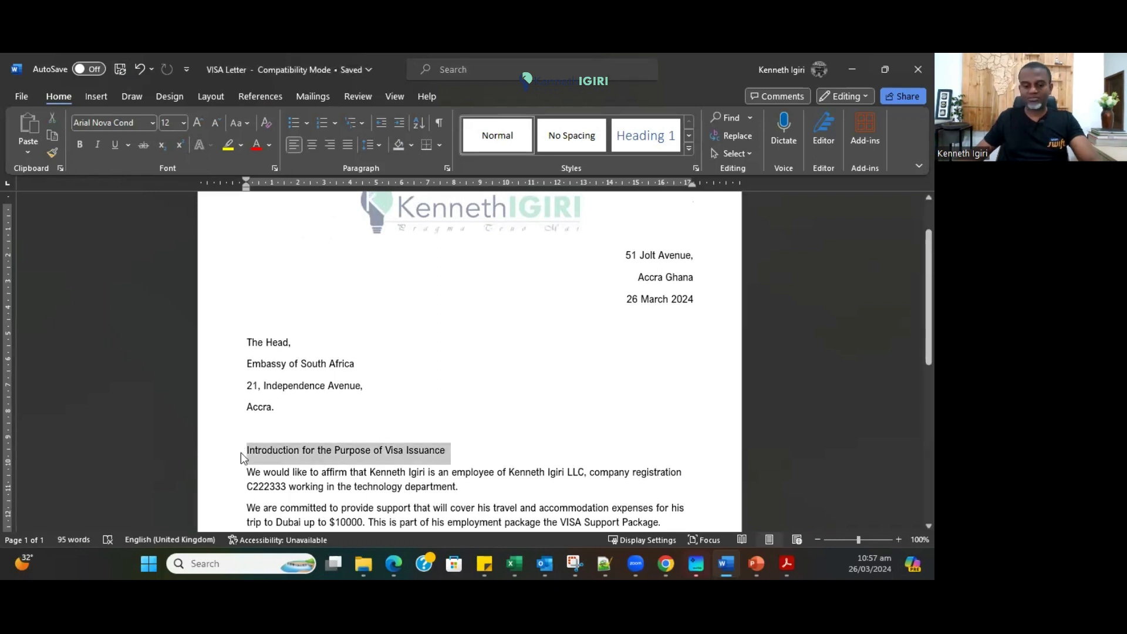
key(ctrl+b)
key(ctrl+e)
scroll(375, 352, down, 2)
drag(370, 340, 427, 343)
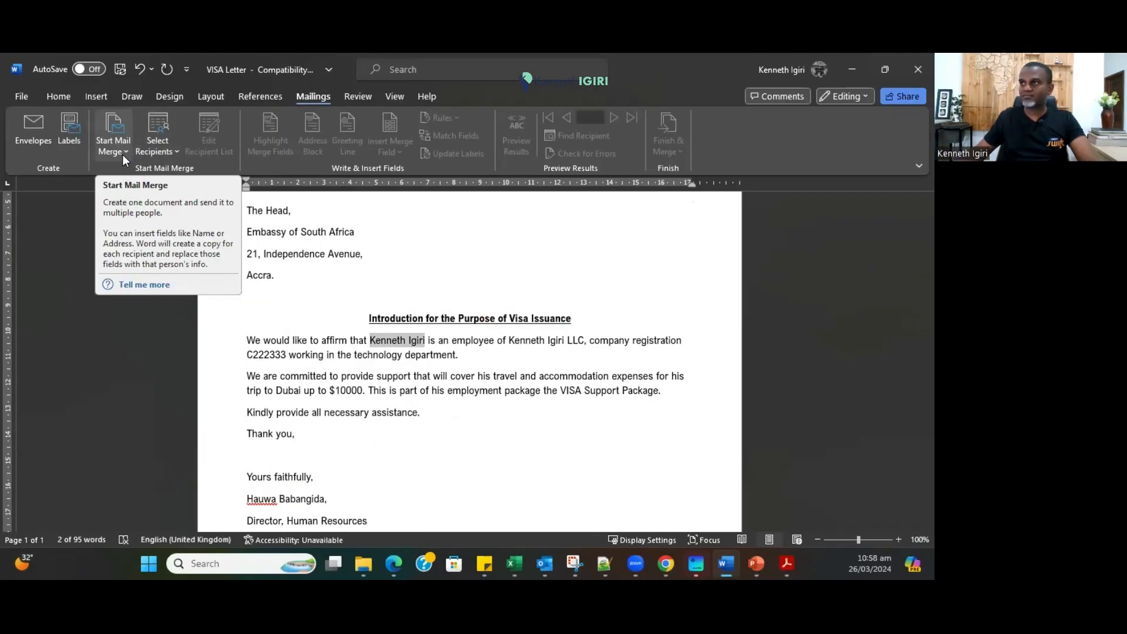
With the whole letter selected, start the mail merge as Letters.
click(73, 273)
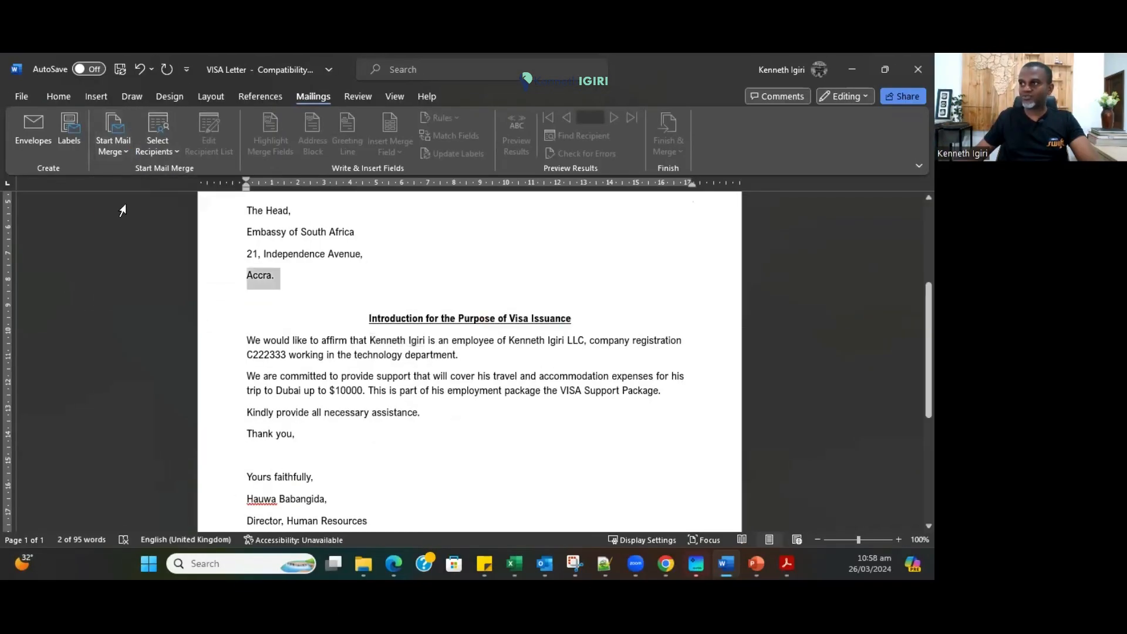
click(119, 151)
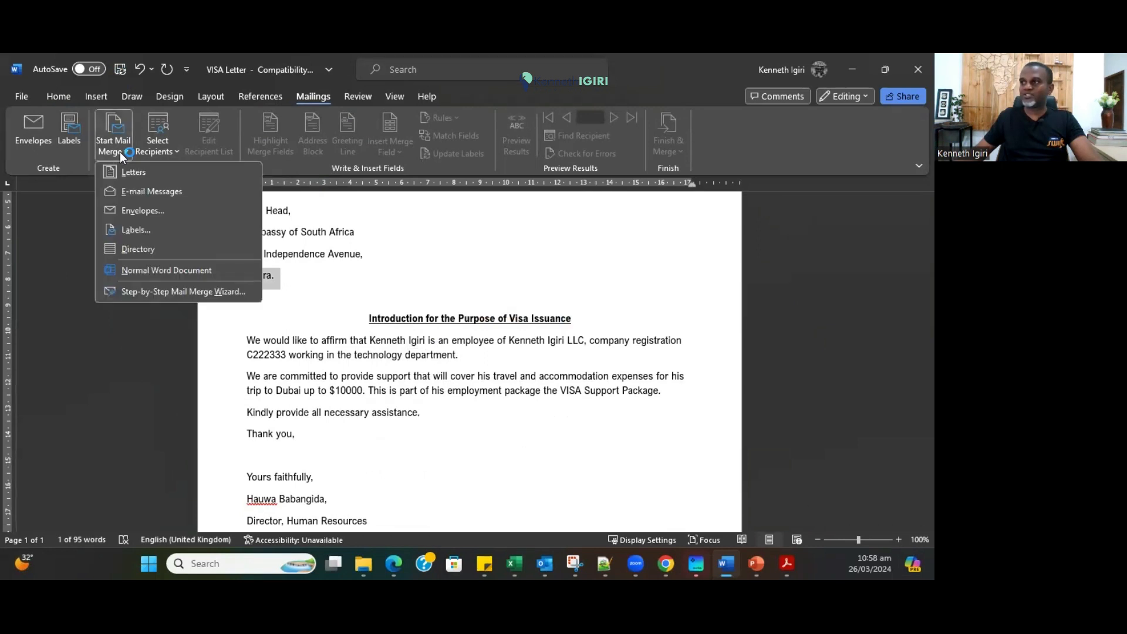
click(277, 306)
click(277, 306)
key(ctrl+a)
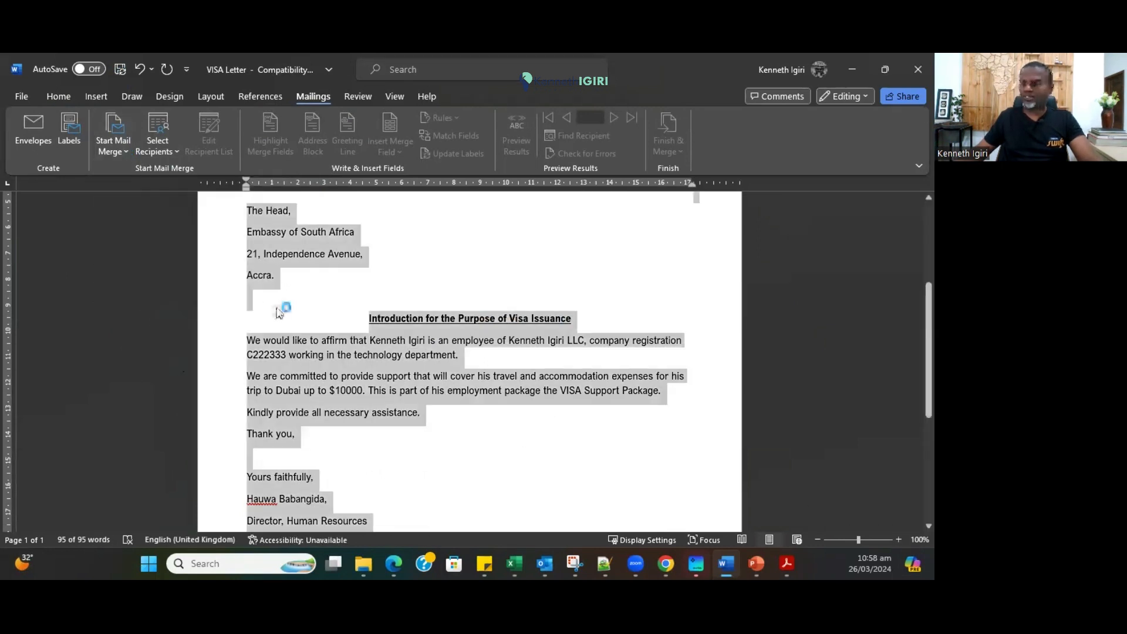
click(121, 153)
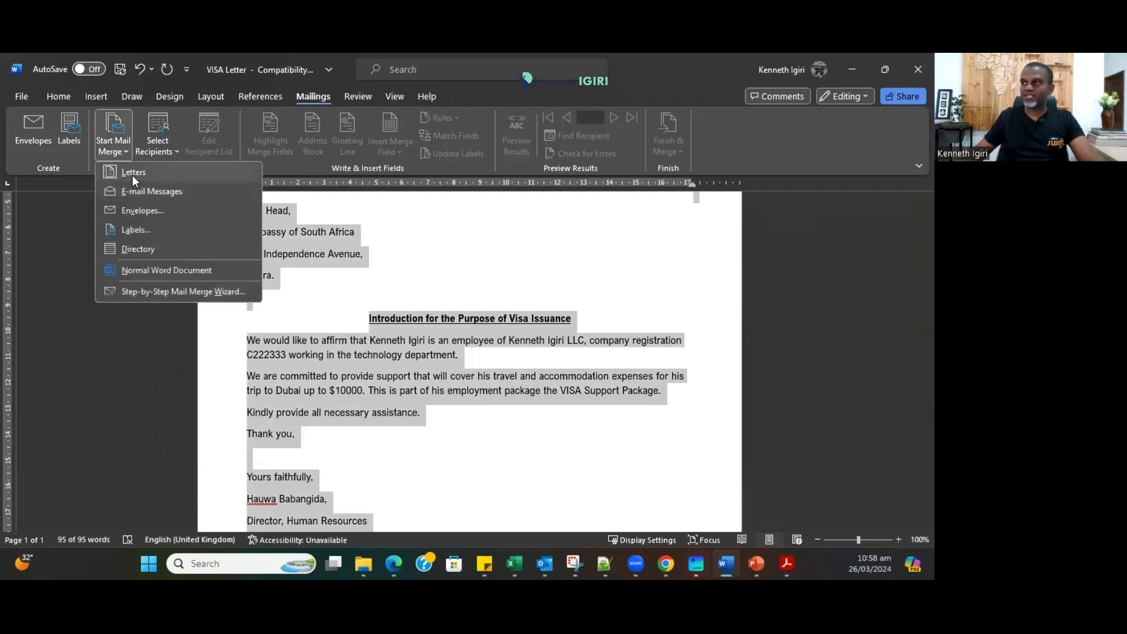
click(132, 174)
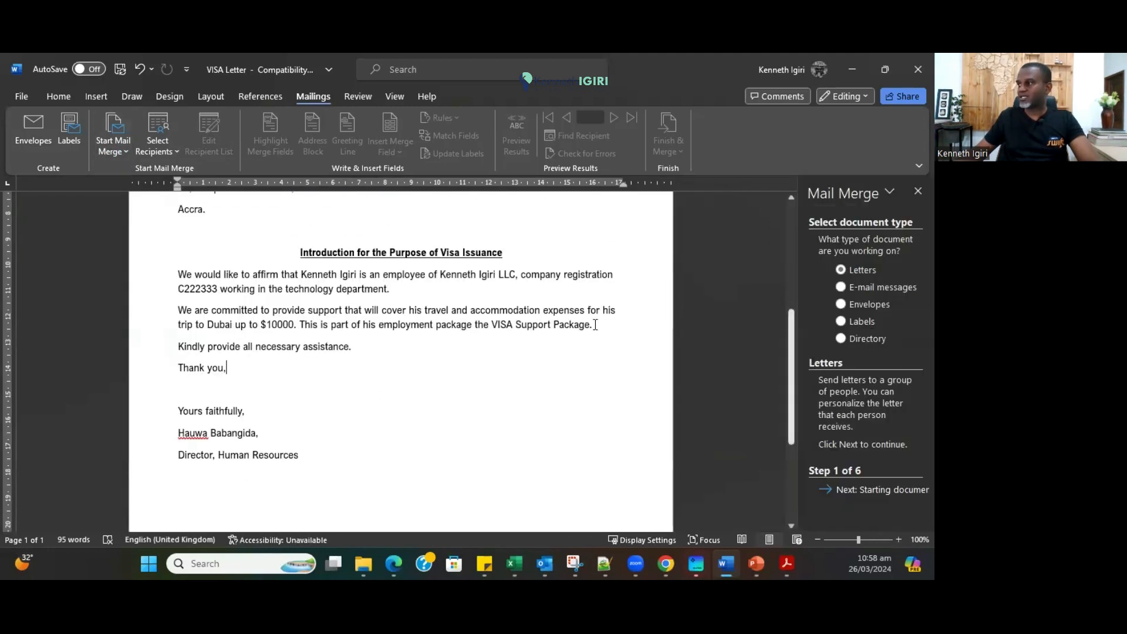
Advance the wizard to Select recipients, keeping the current document as the starting letter.
scroll(381, 376, up, 2)
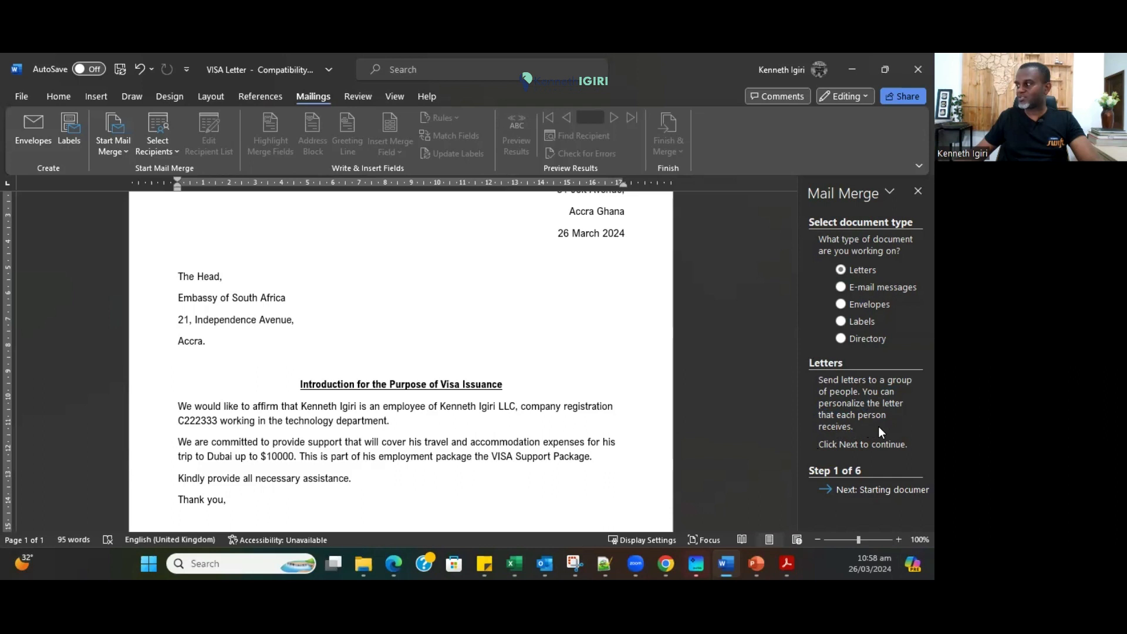
scroll(551, 432, down, 3)
click(841, 496)
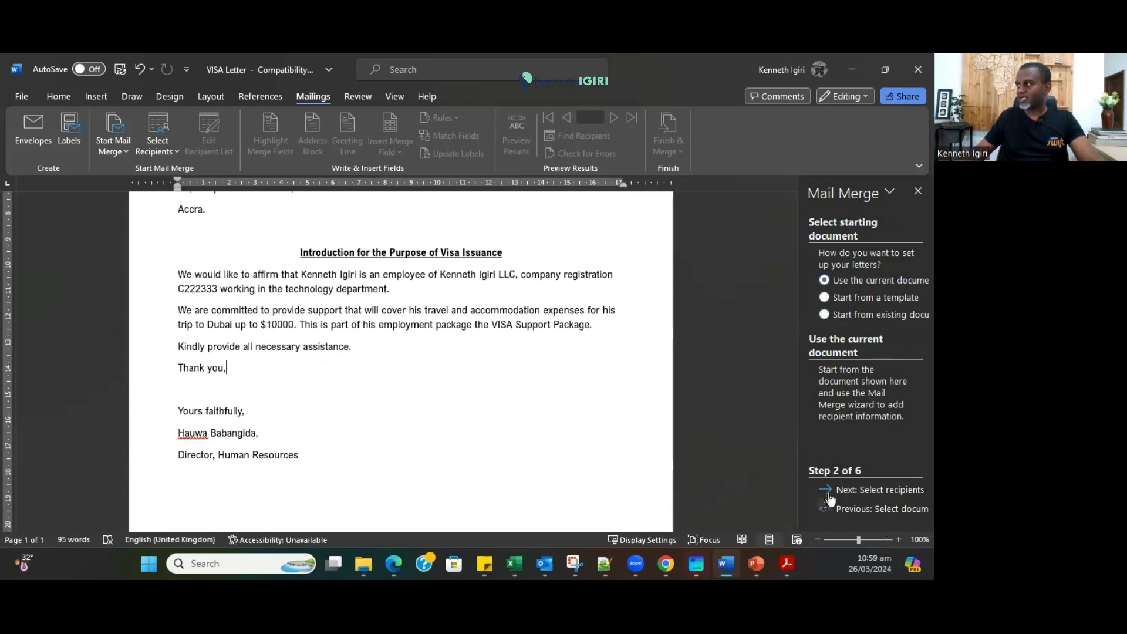
click(871, 490)
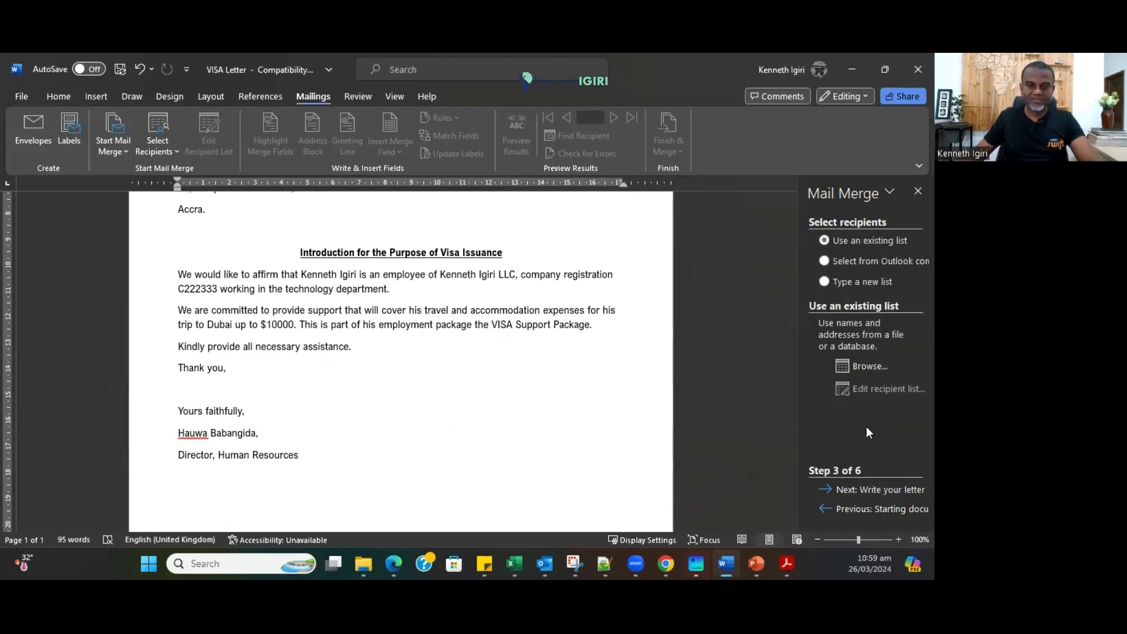
Use Sheet1$ of Recipients_Letter.xlsx as the recipient list and accept all recipients.
click(864, 366)
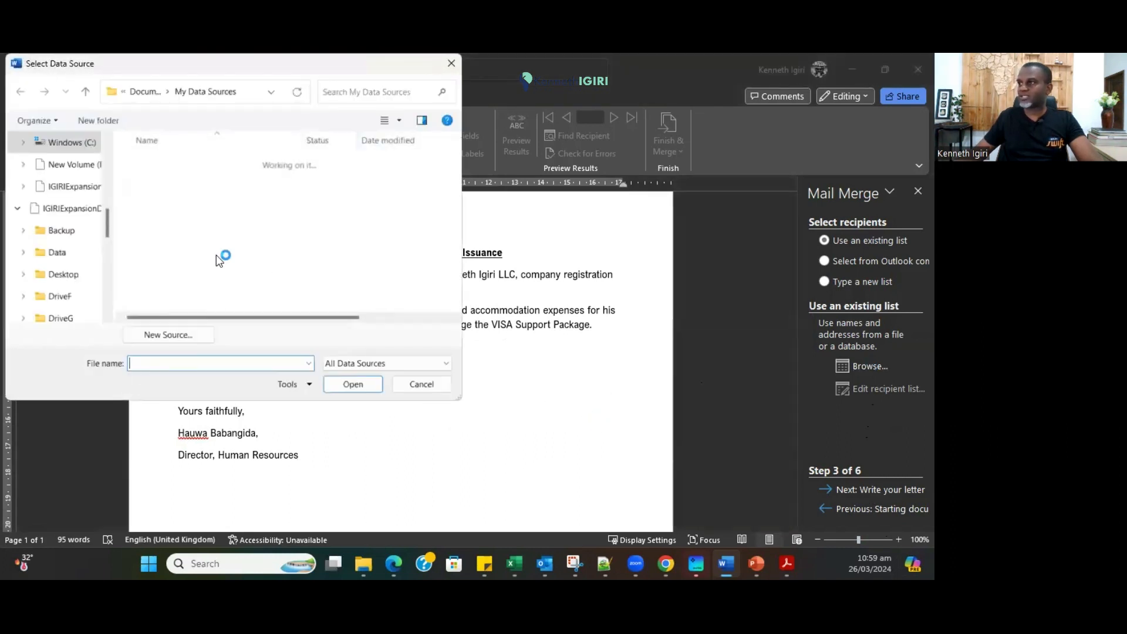
scroll(75, 280, down, 10)
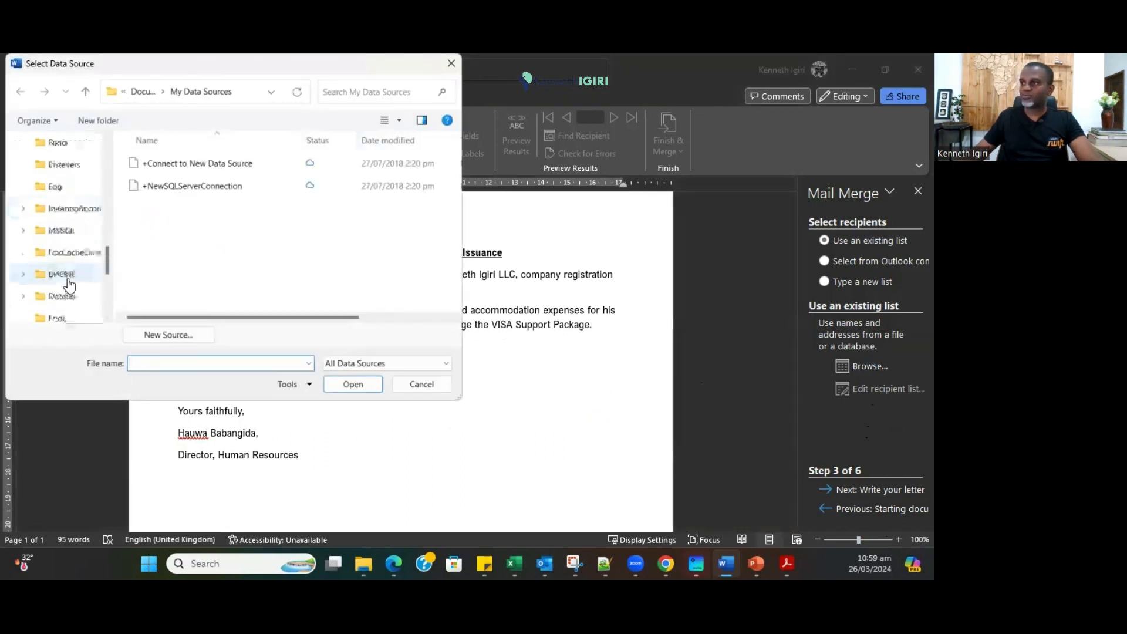
scroll(74, 281, up, 15)
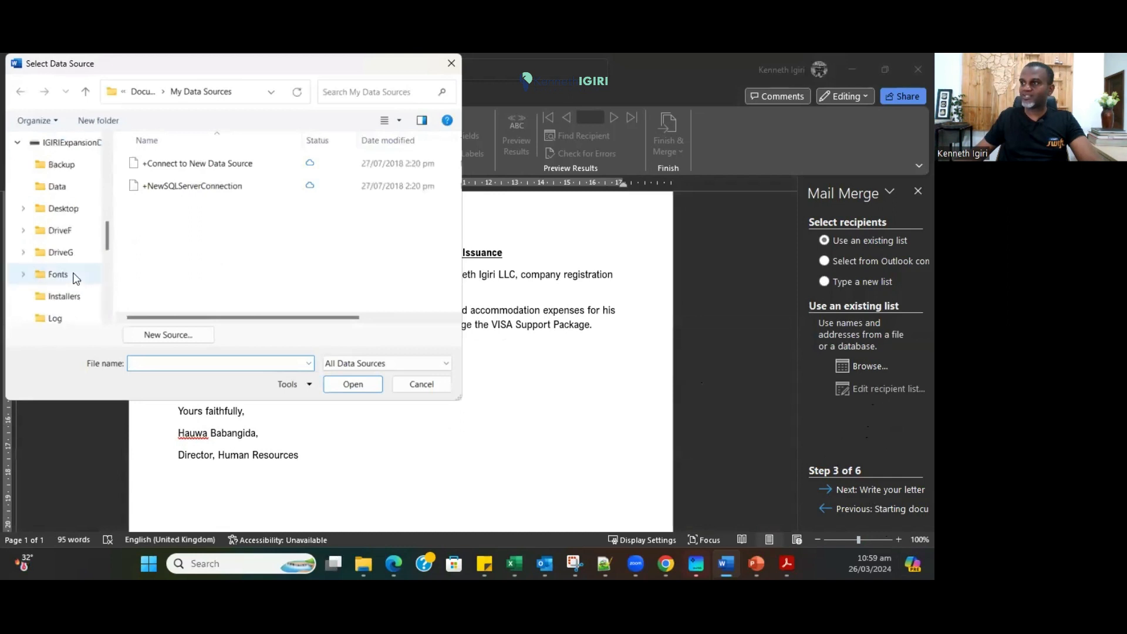
scroll(71, 231, down, 4)
scroll(68, 262, down, 1)
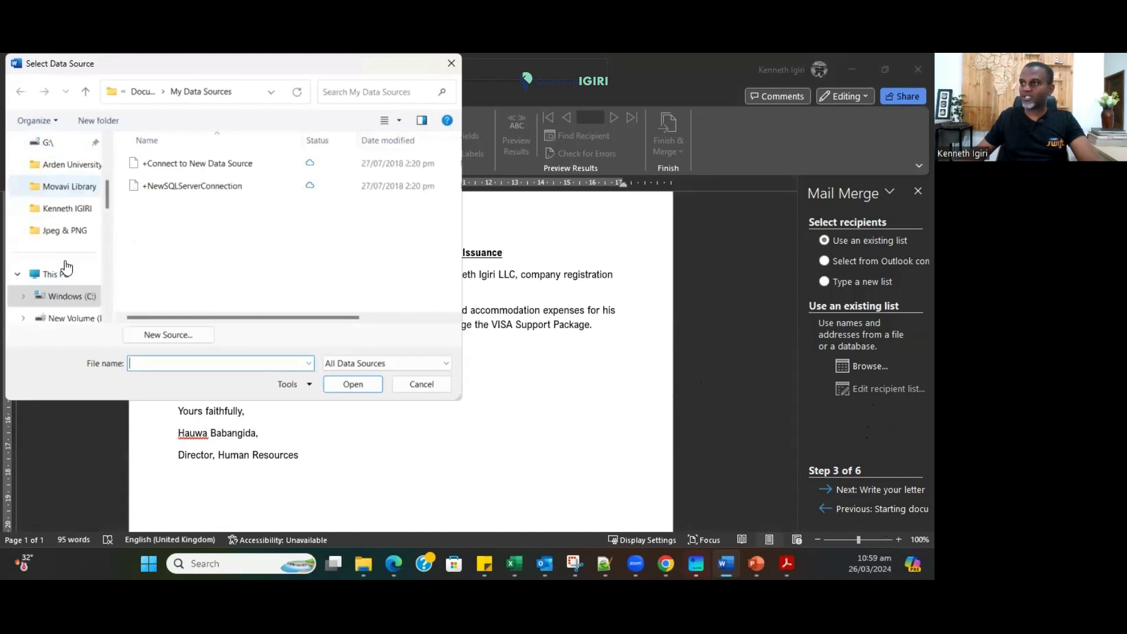
click(75, 211)
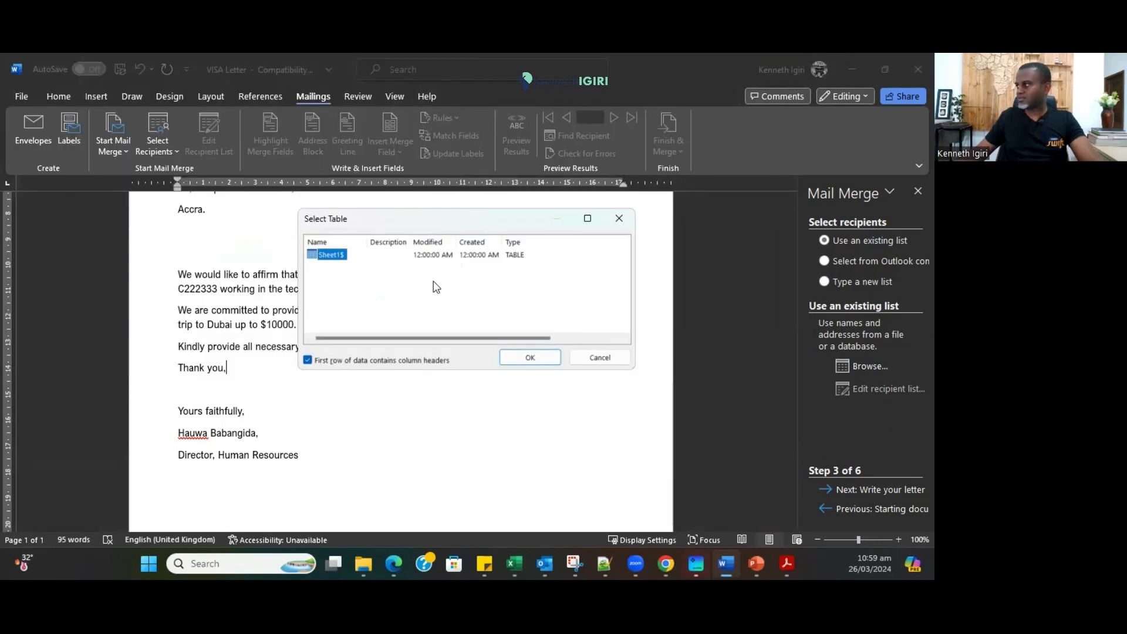
click(514, 358)
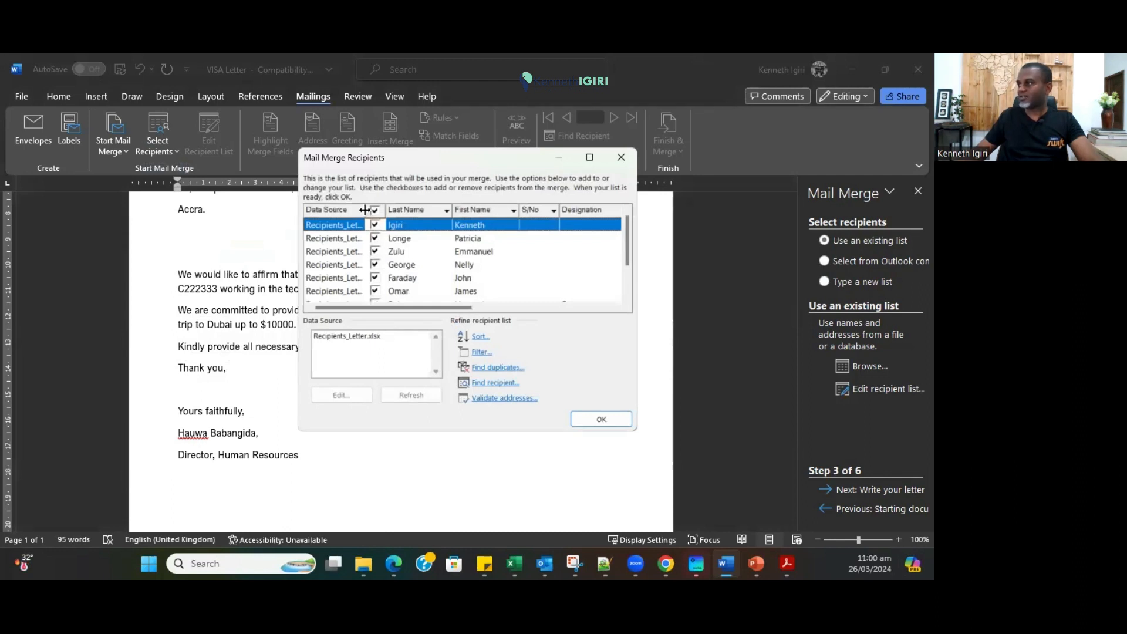
drag(365, 210, 400, 206)
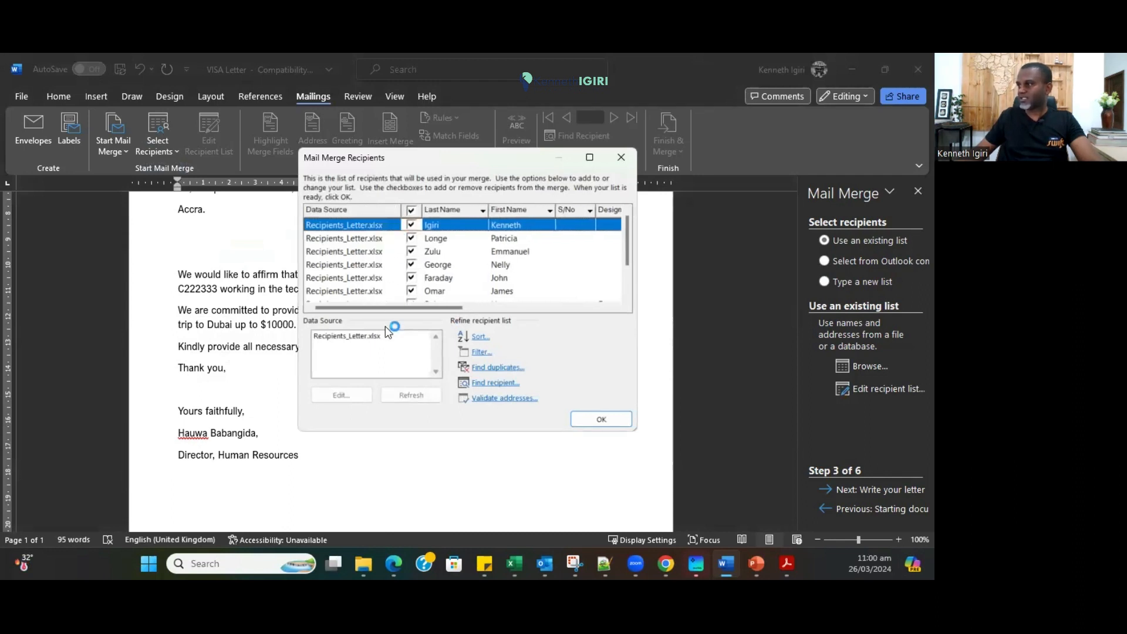
mouse_move(394, 307)
mouse_down()
mouse_move(580, 308)
mouse_move(385, 308)
mouse_up()
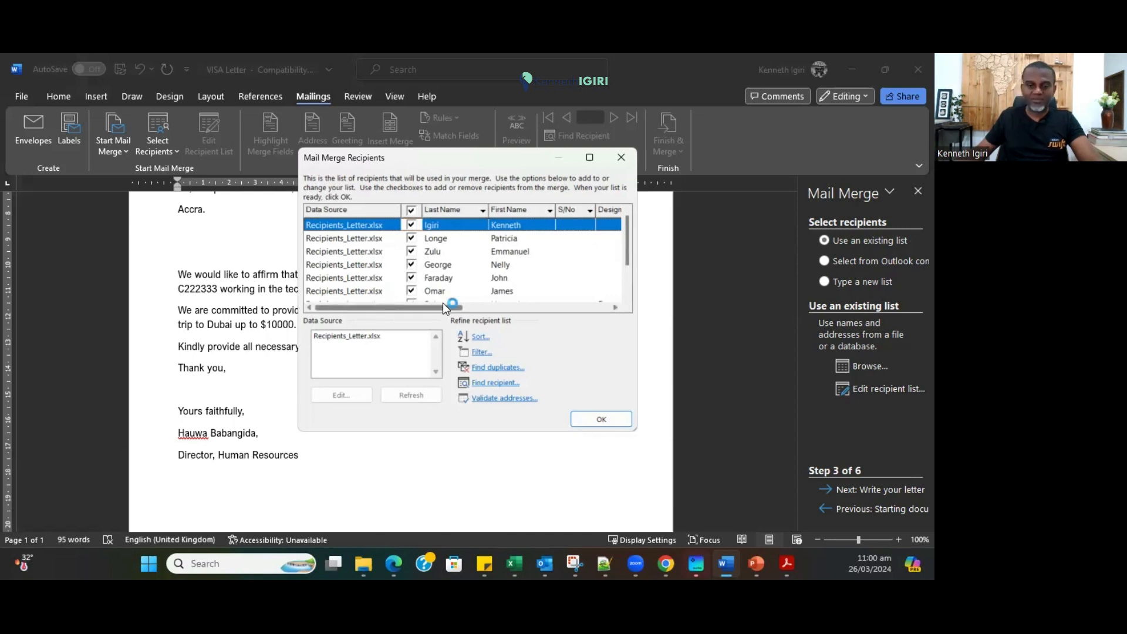
click(597, 419)
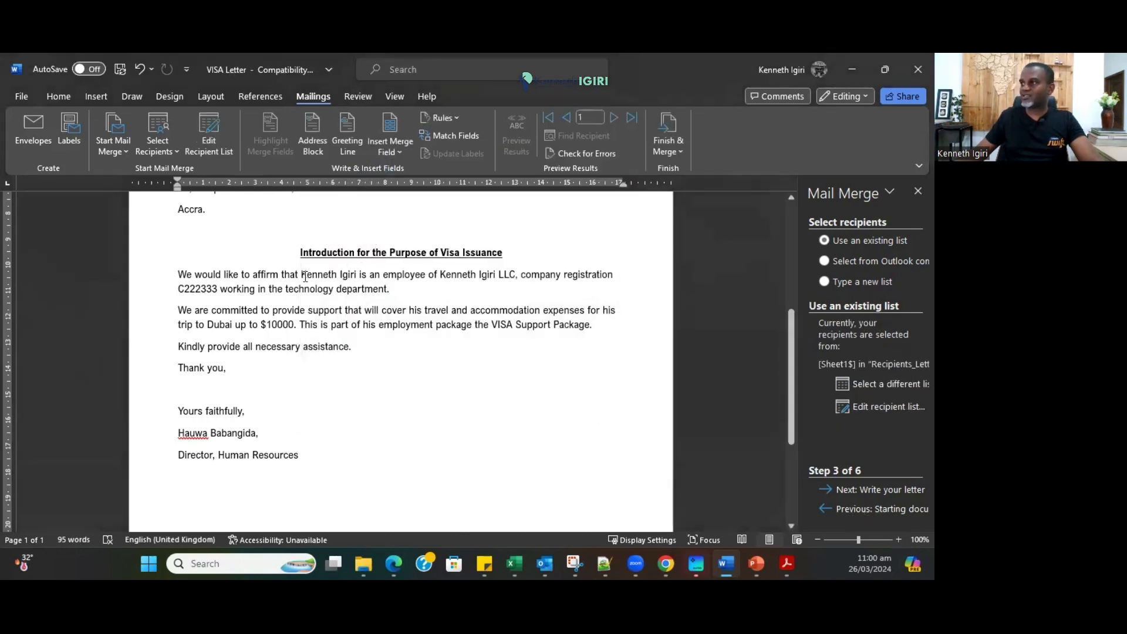
Replace the employee's name with the «First_Name» «Last_Name» merge fields.
drag(338, 272, 354, 272)
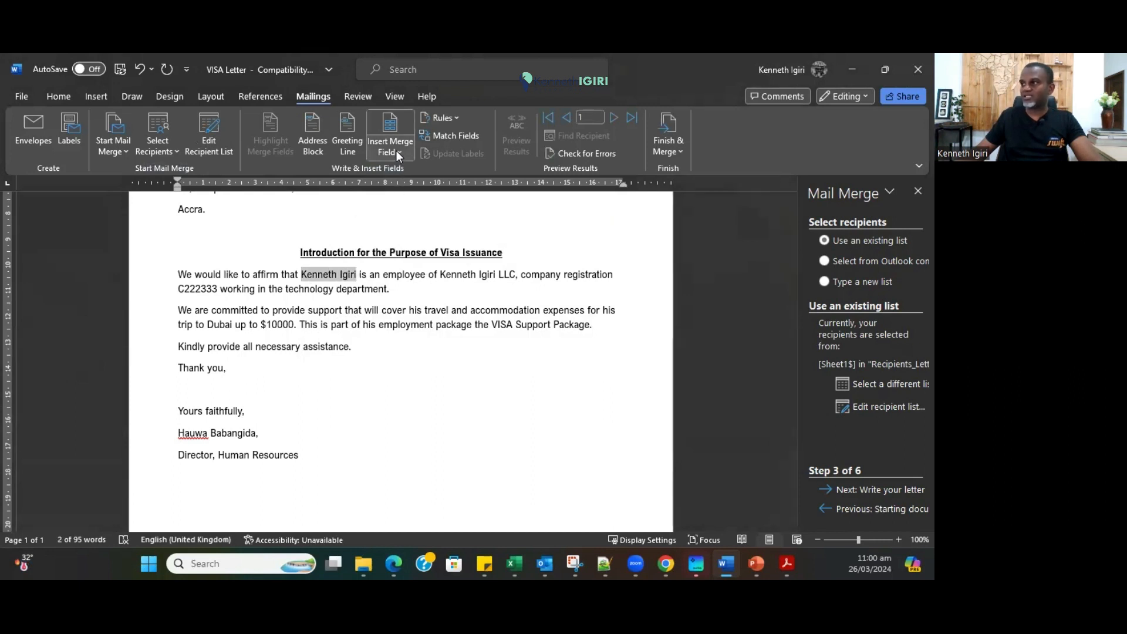
scroll(397, 153, up, 3)
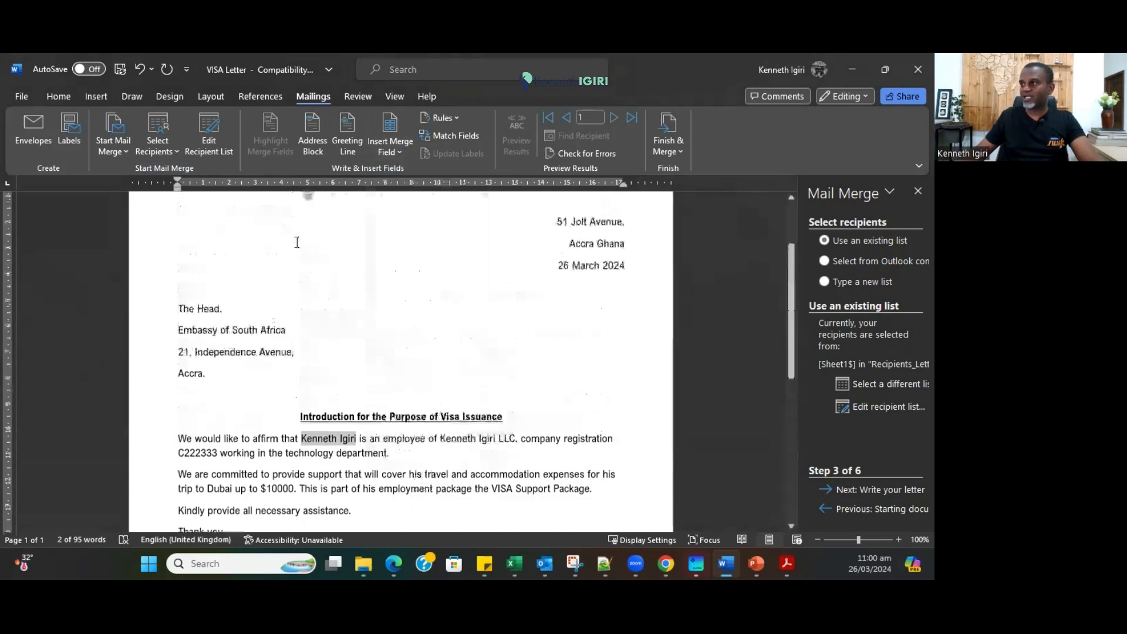
click(399, 152)
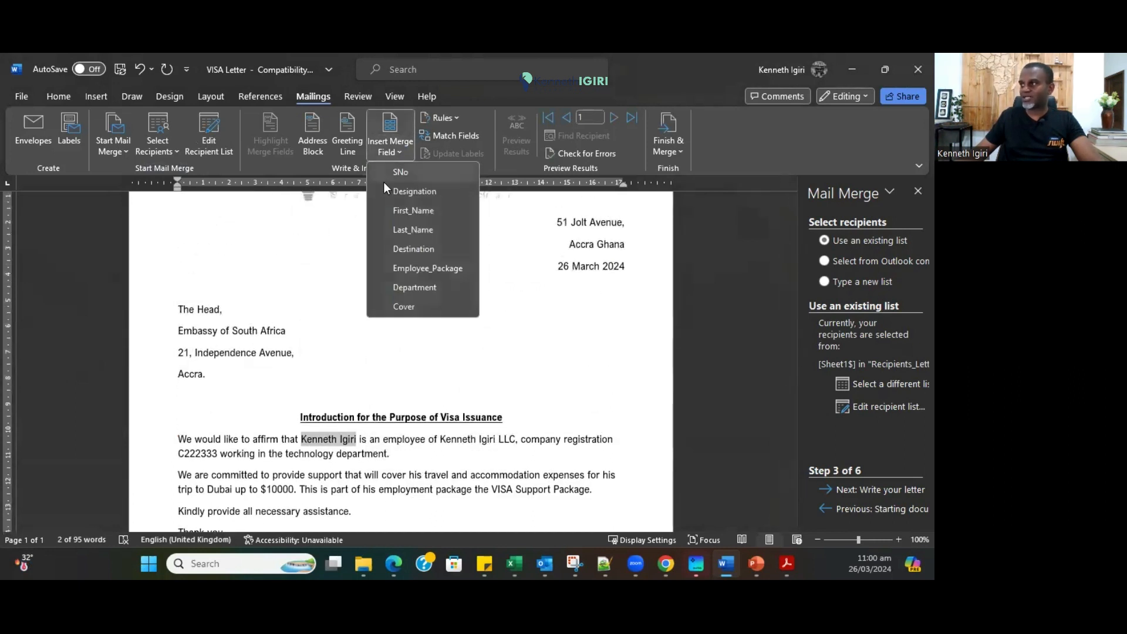
click(405, 211)
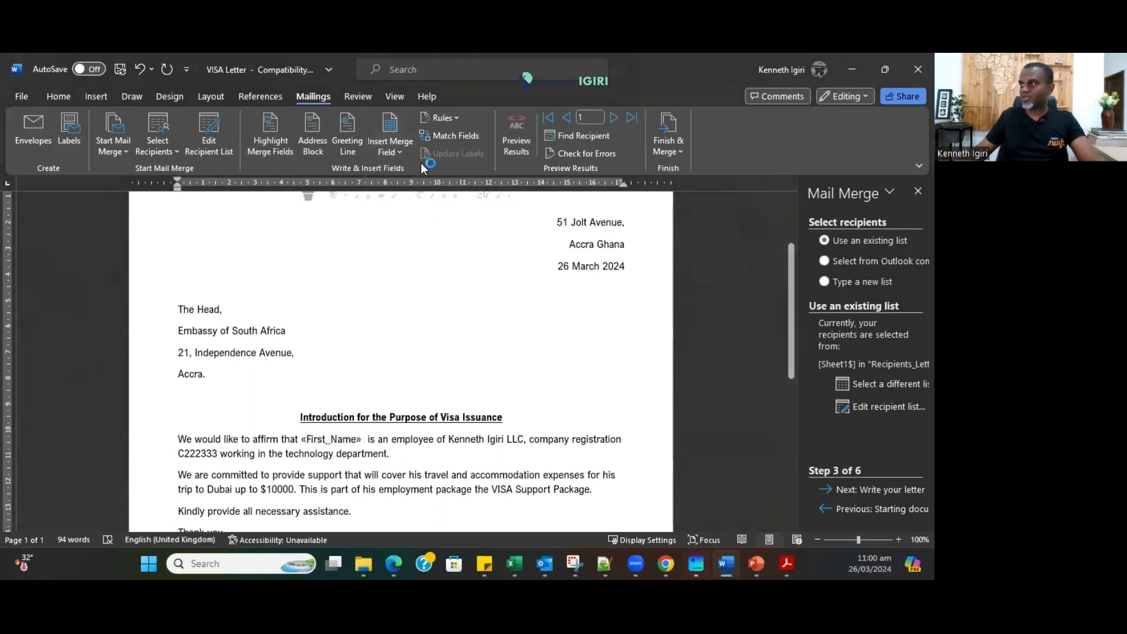
click(400, 153)
click(412, 227)
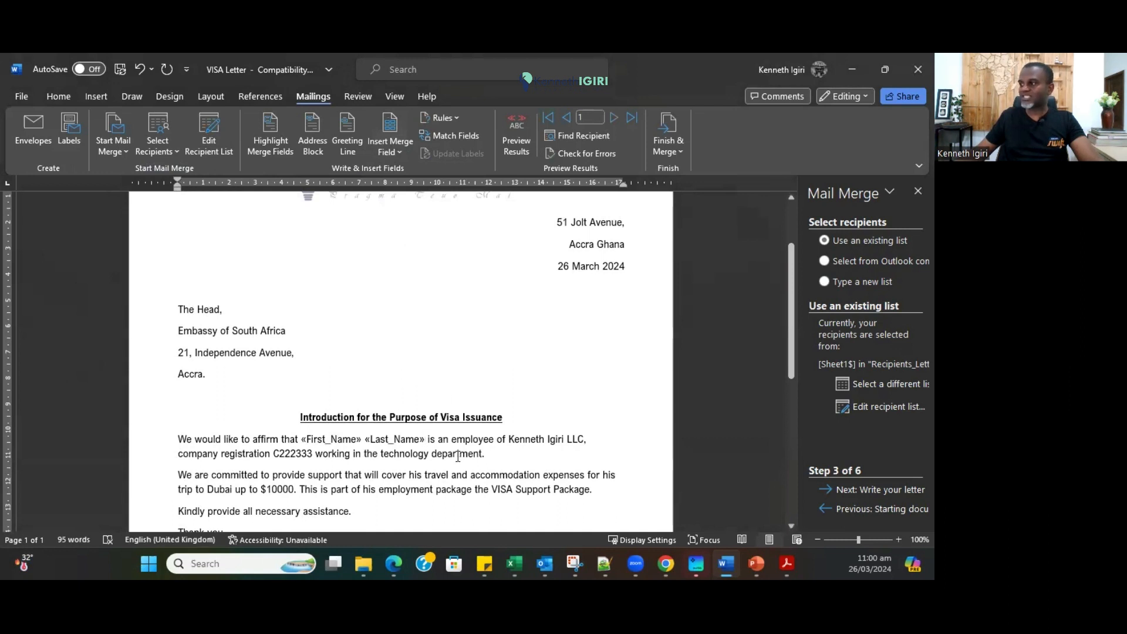
Replace the word 'technology' with the «Department» merge field.
drag(510, 440, 576, 439)
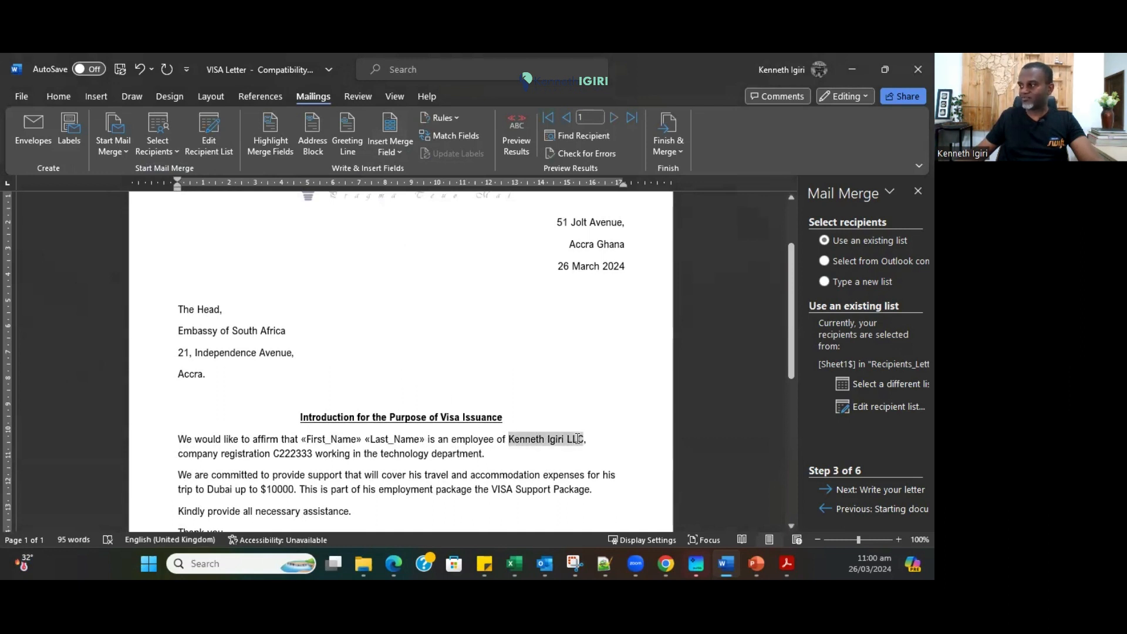
click(291, 455)
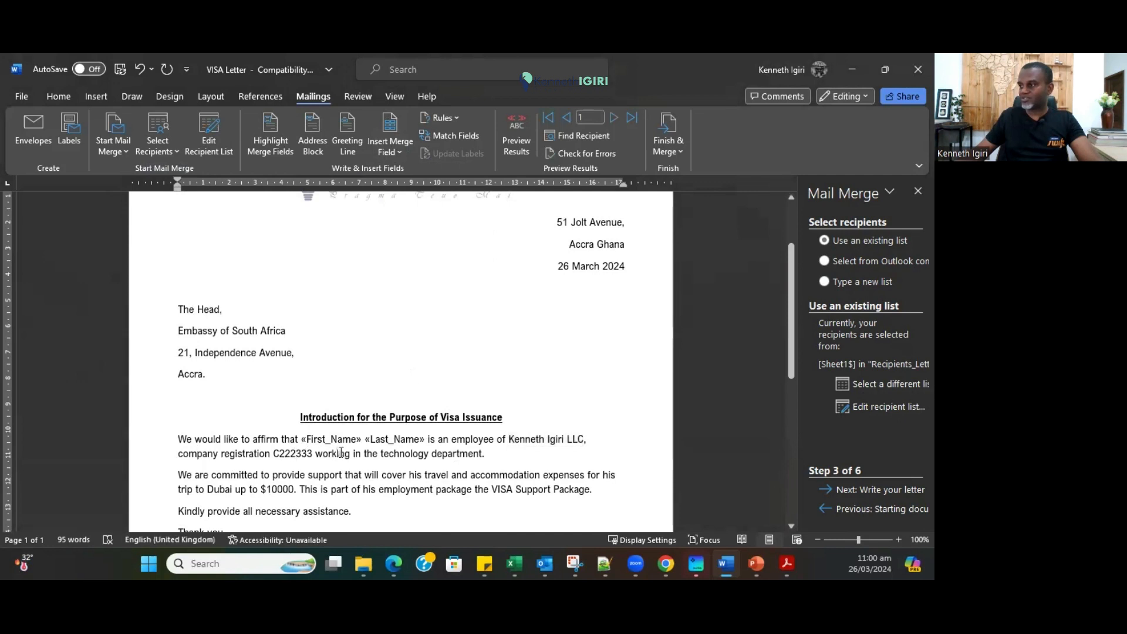
double_click(391, 453)
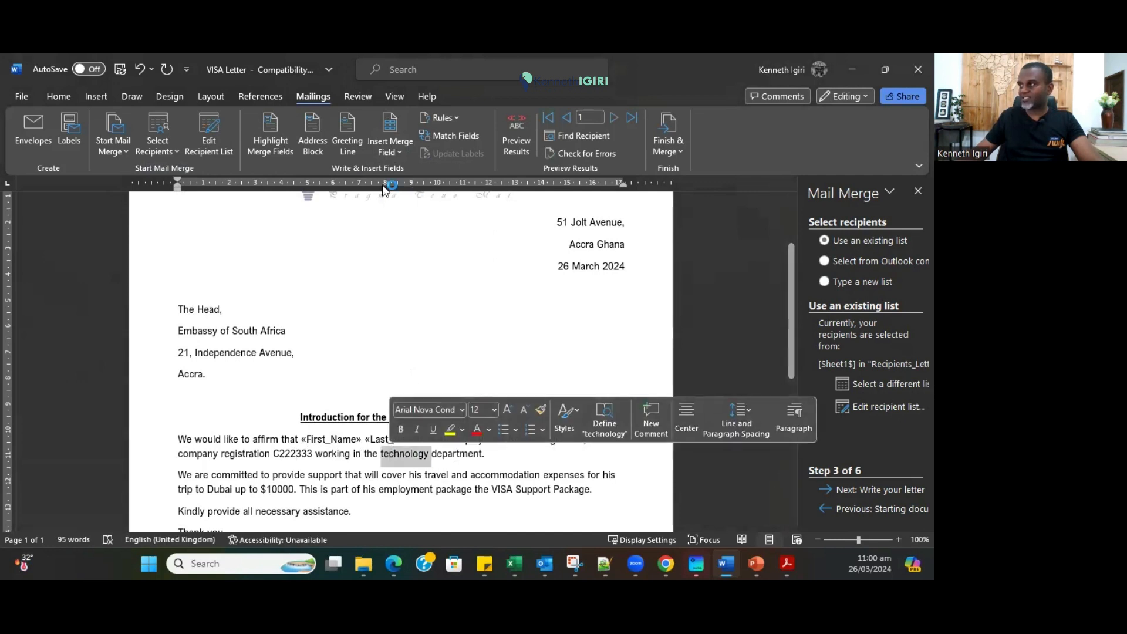
click(394, 151)
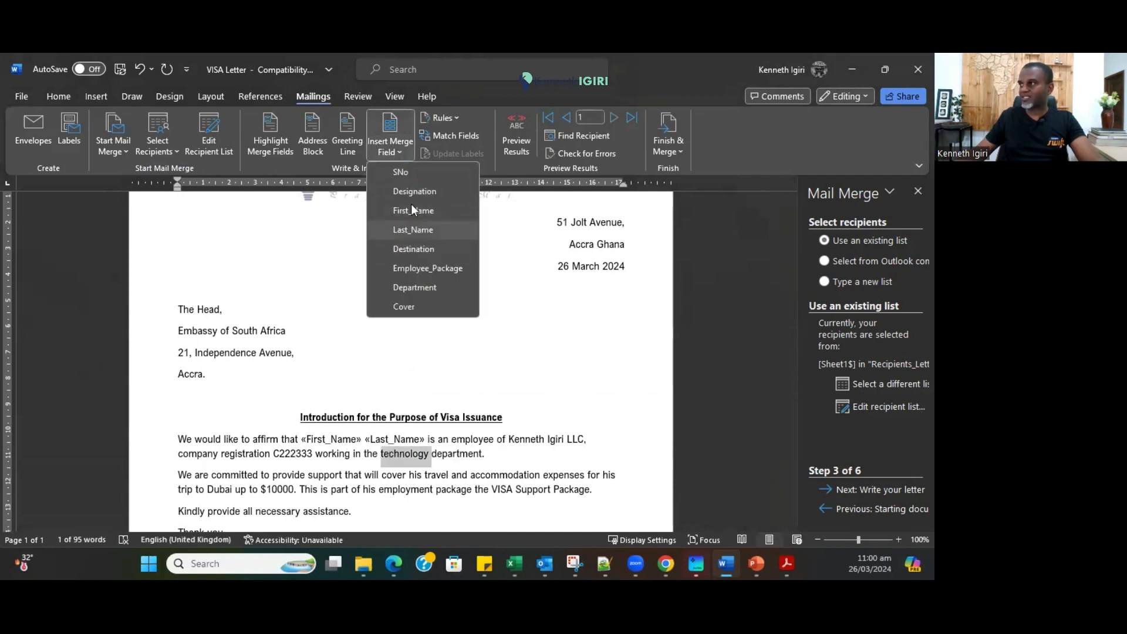
click(411, 287)
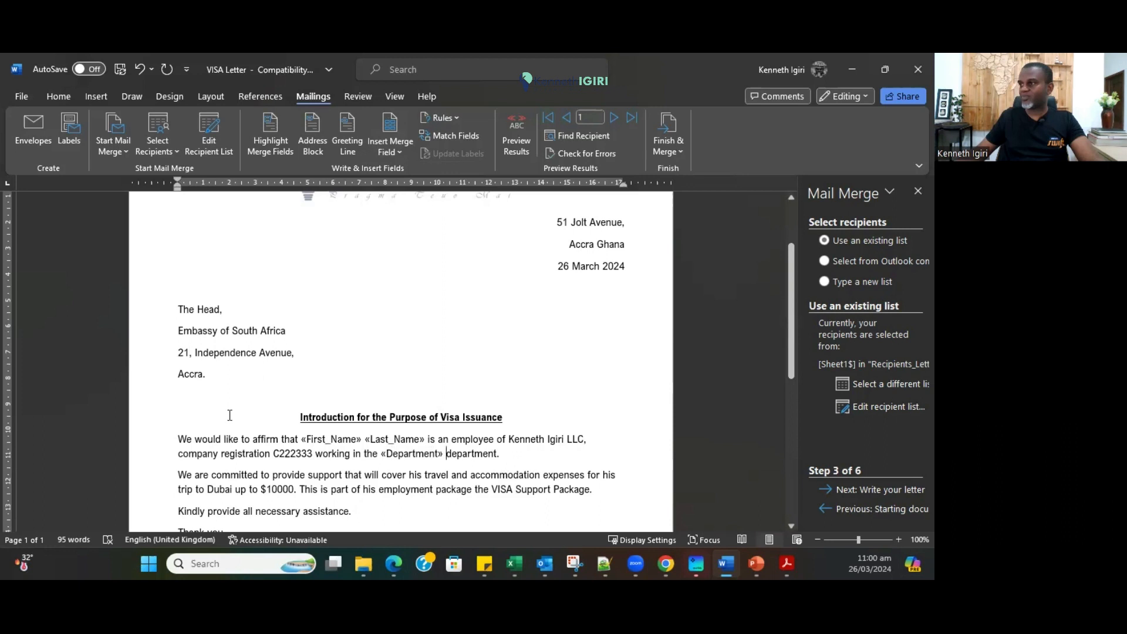
Replace Dubai, $10000 and VISA Support with «Destination», «Cover» and «Employee_Package» fields.
scroll(382, 363, up, 3)
scroll(382, 363, down, 6)
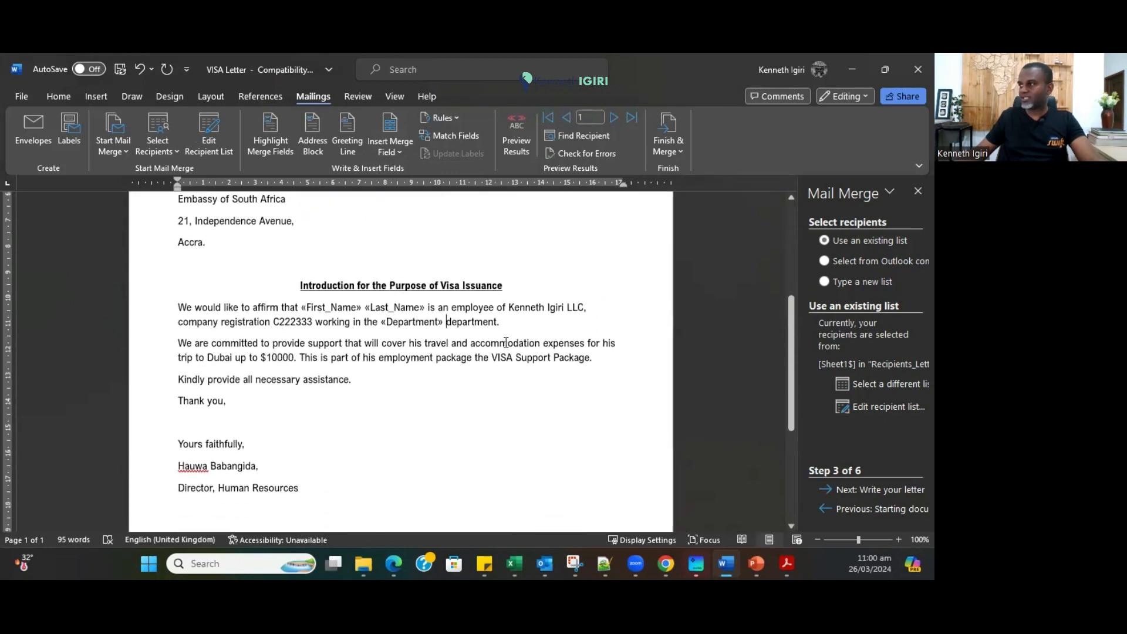
double_click(216, 358)
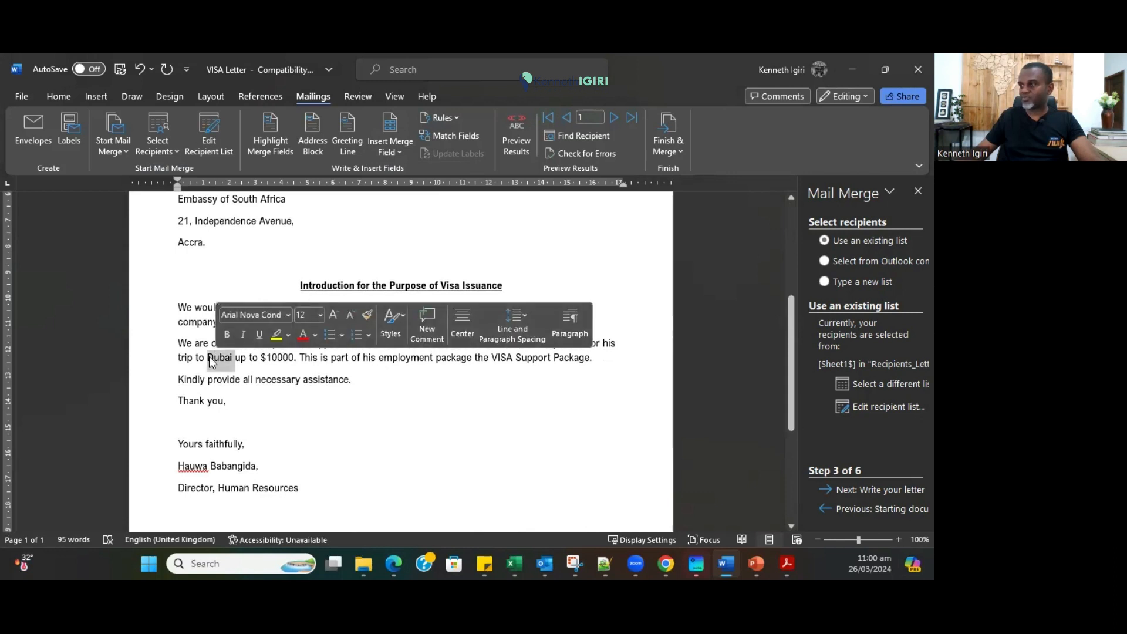
drag(207, 357, 232, 355)
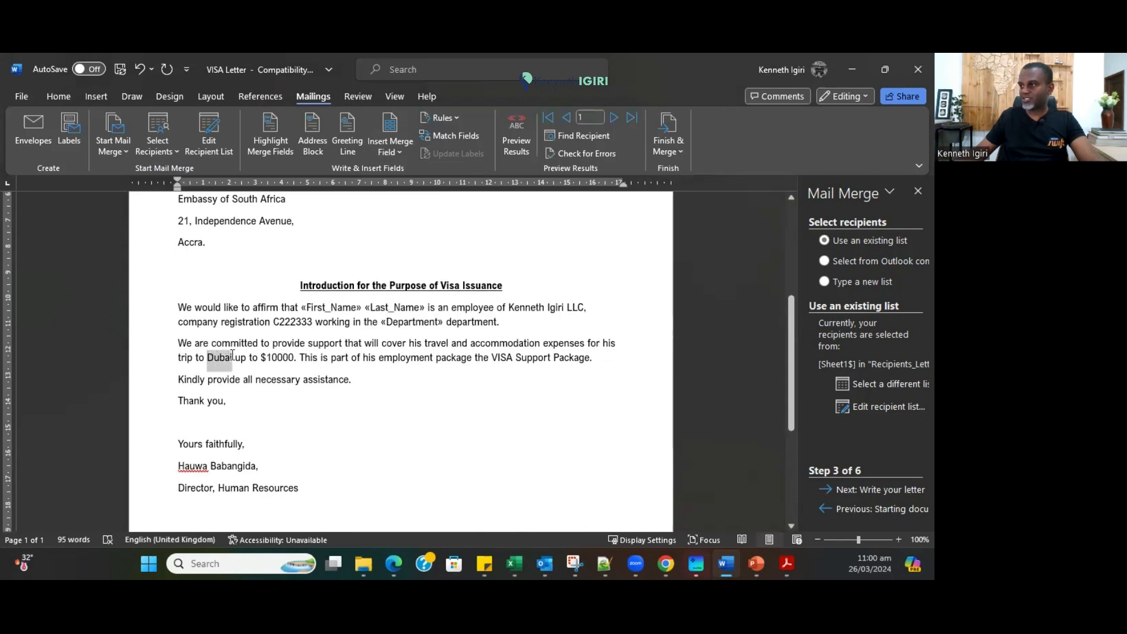
click(389, 150)
click(416, 249)
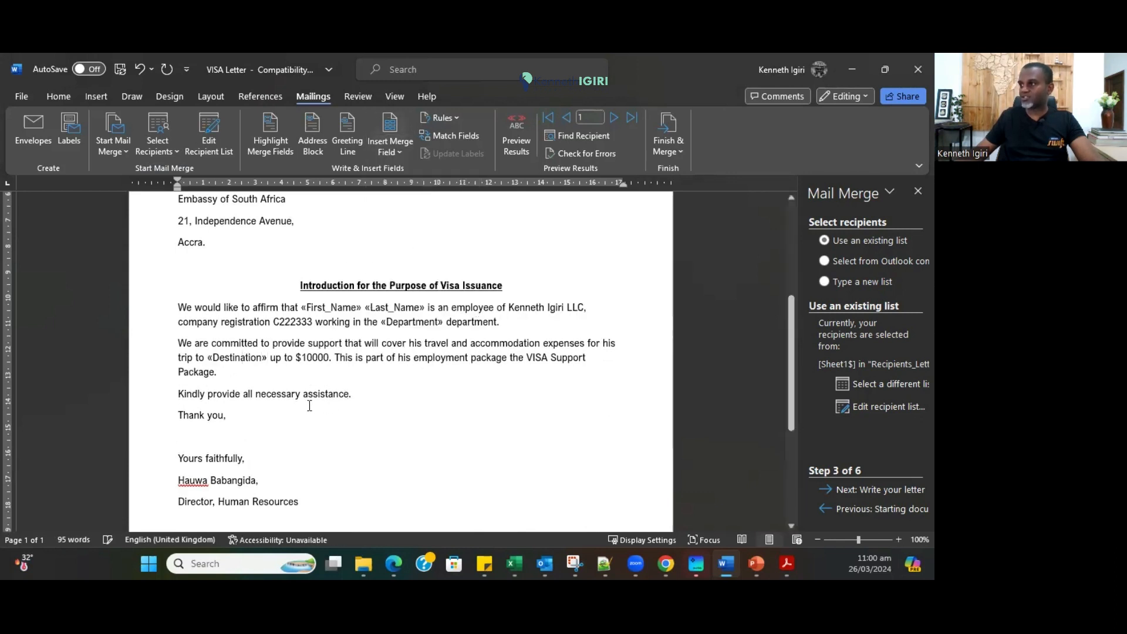
drag(297, 358, 332, 355)
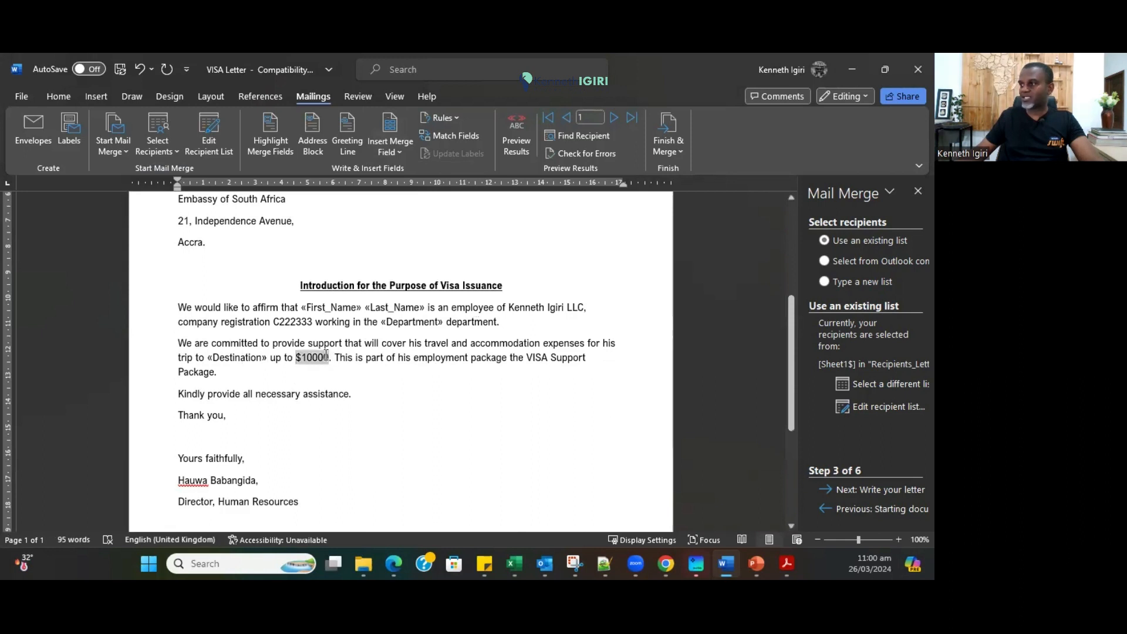
click(400, 153)
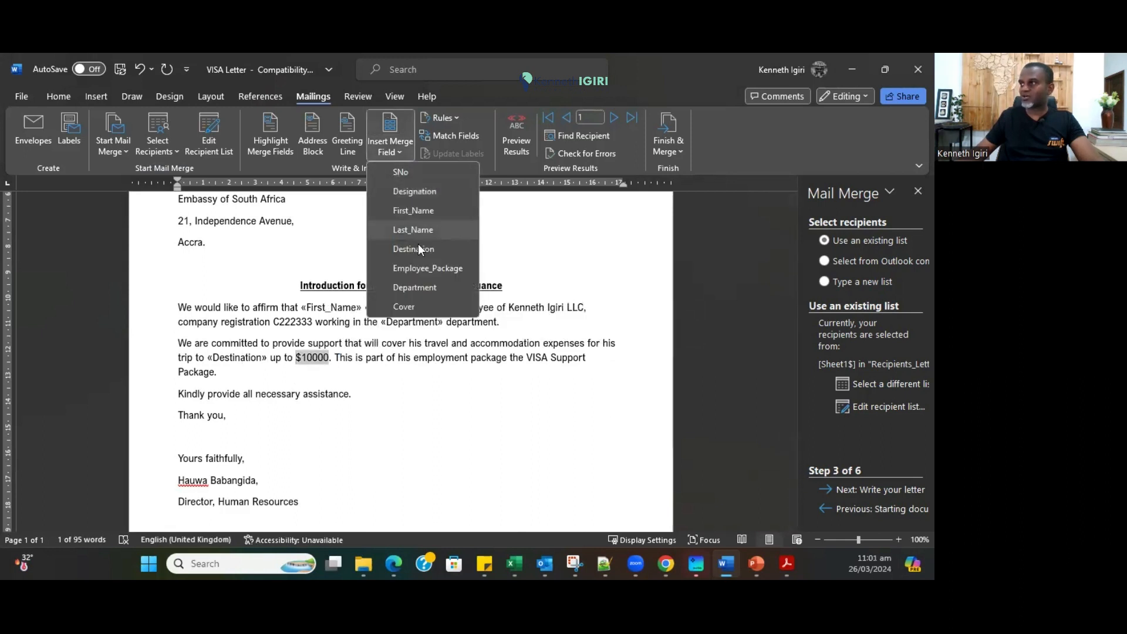
click(405, 305)
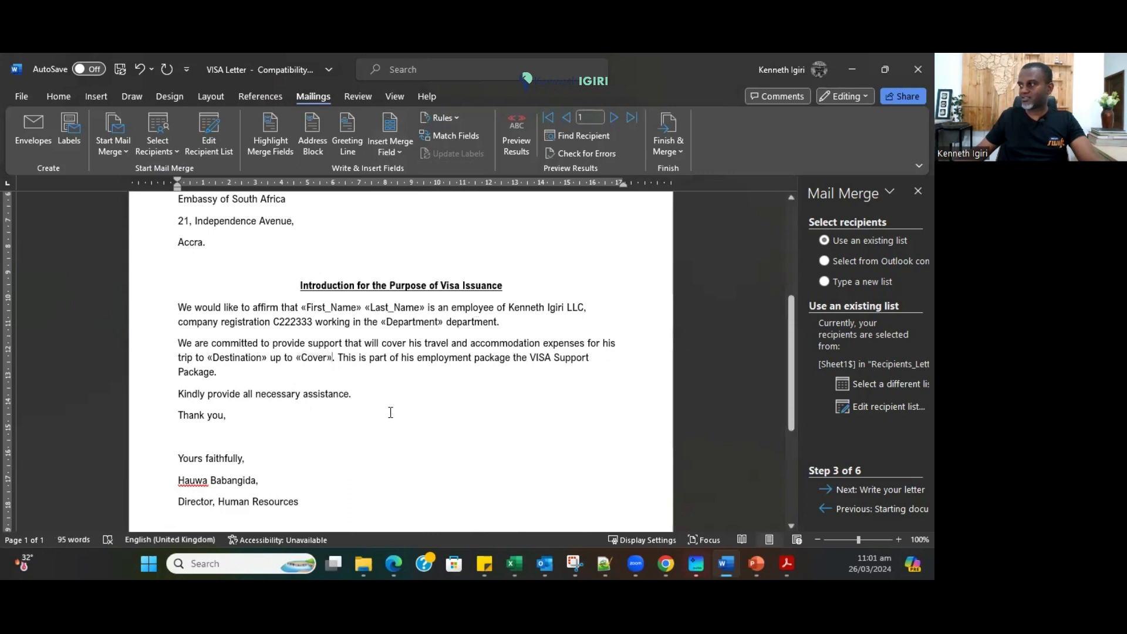
drag(530, 357, 590, 359)
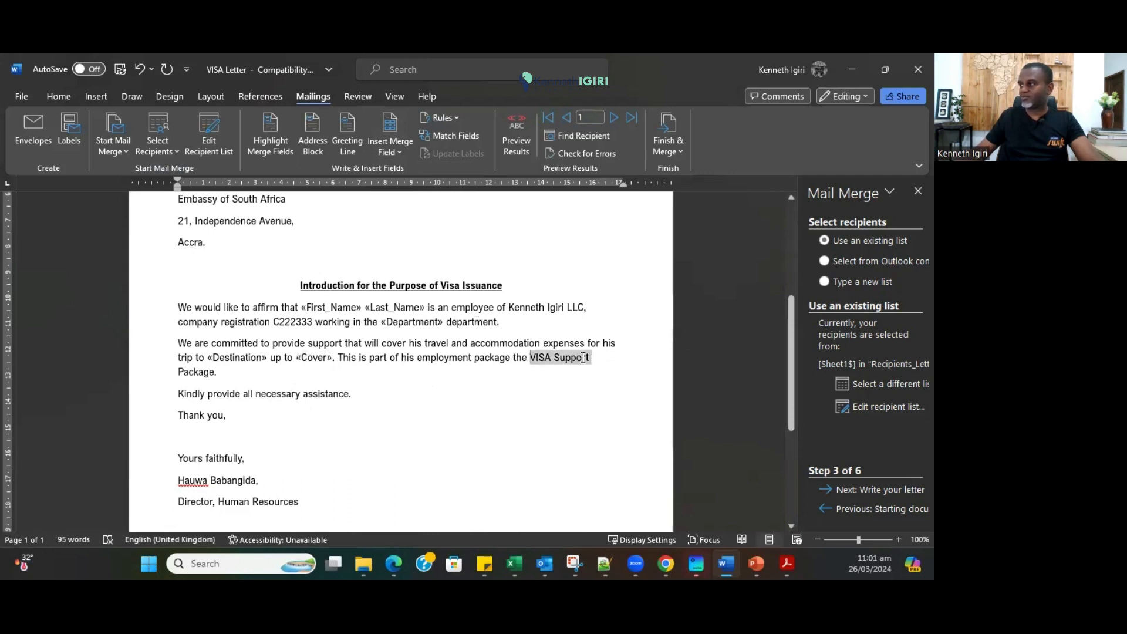
click(402, 155)
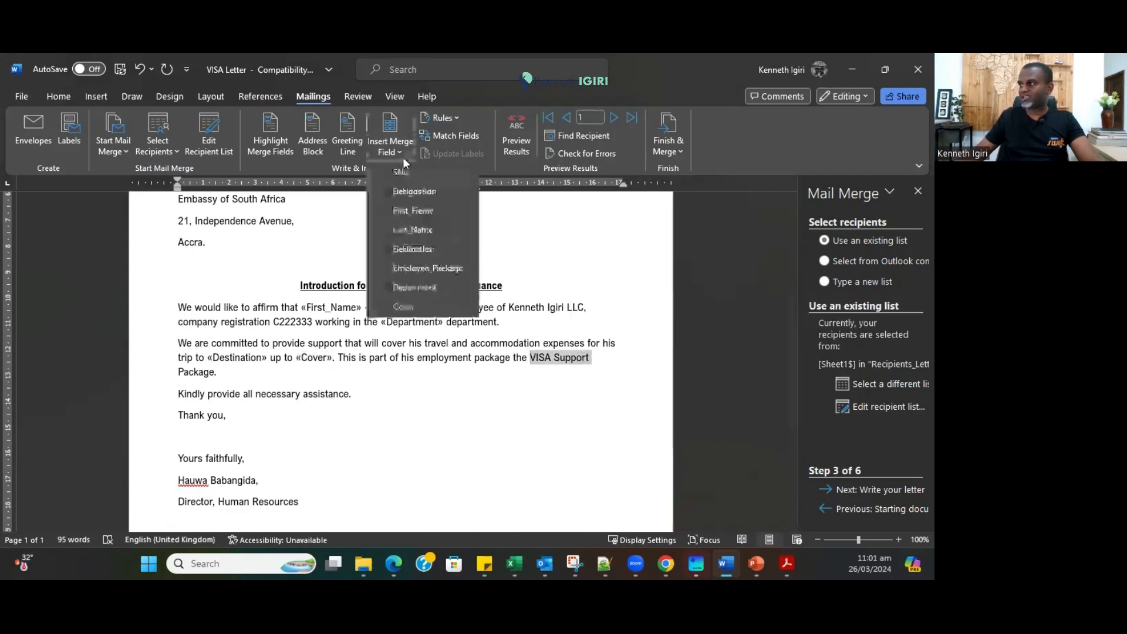
click(421, 268)
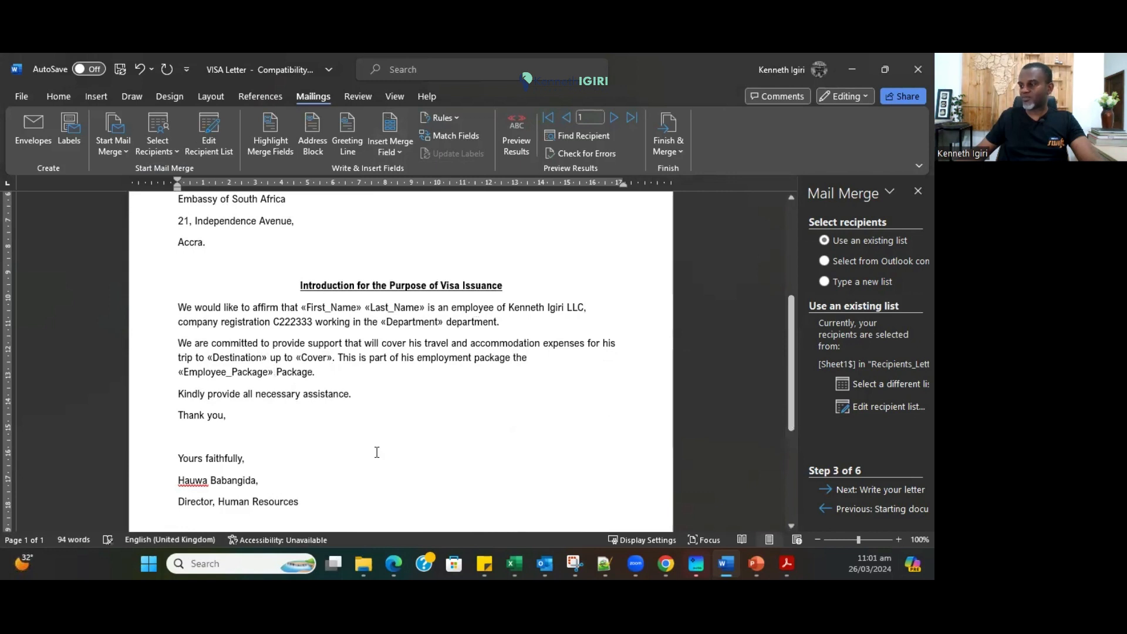
scroll(377, 452, down, 2)
scroll(377, 452, up, 3)
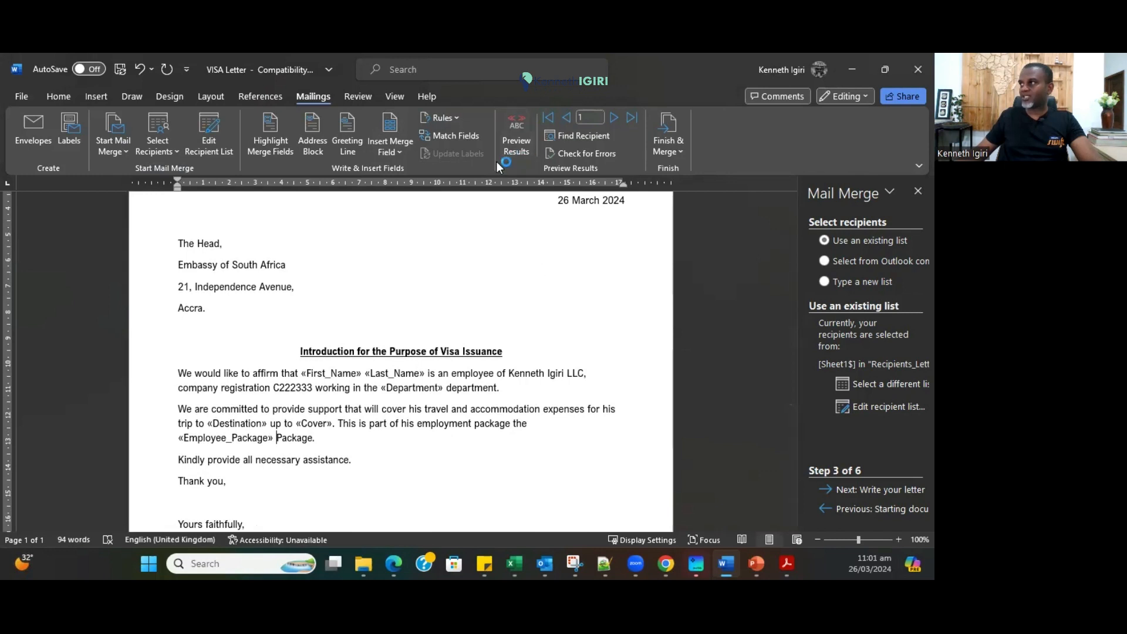
Preview the letter with recipient data and step through to recipient 5.
click(515, 151)
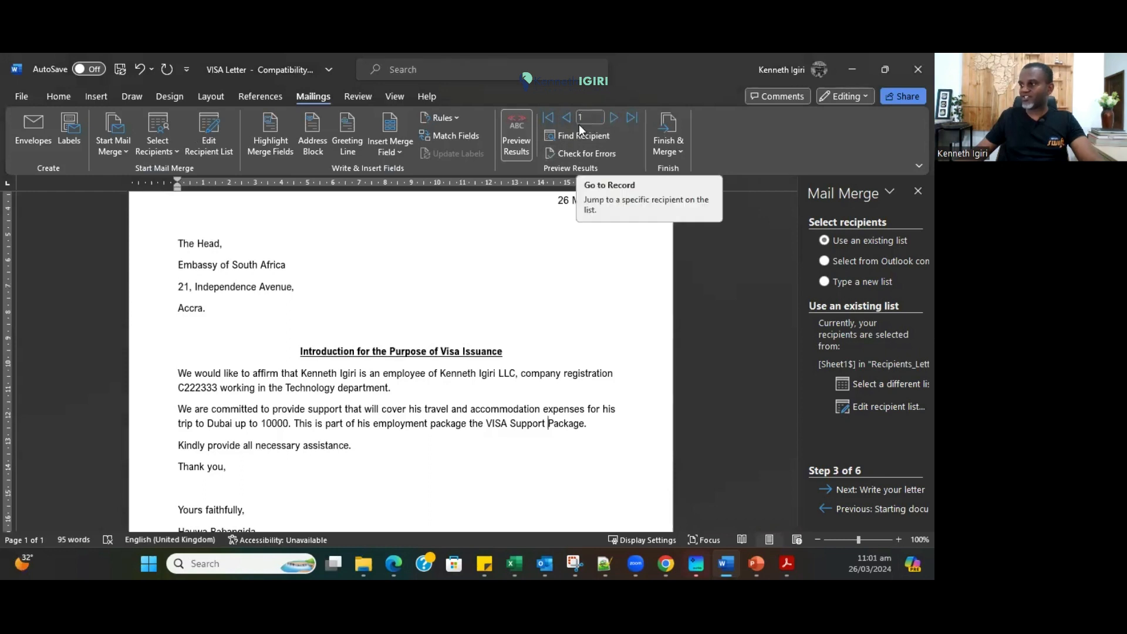
click(615, 119)
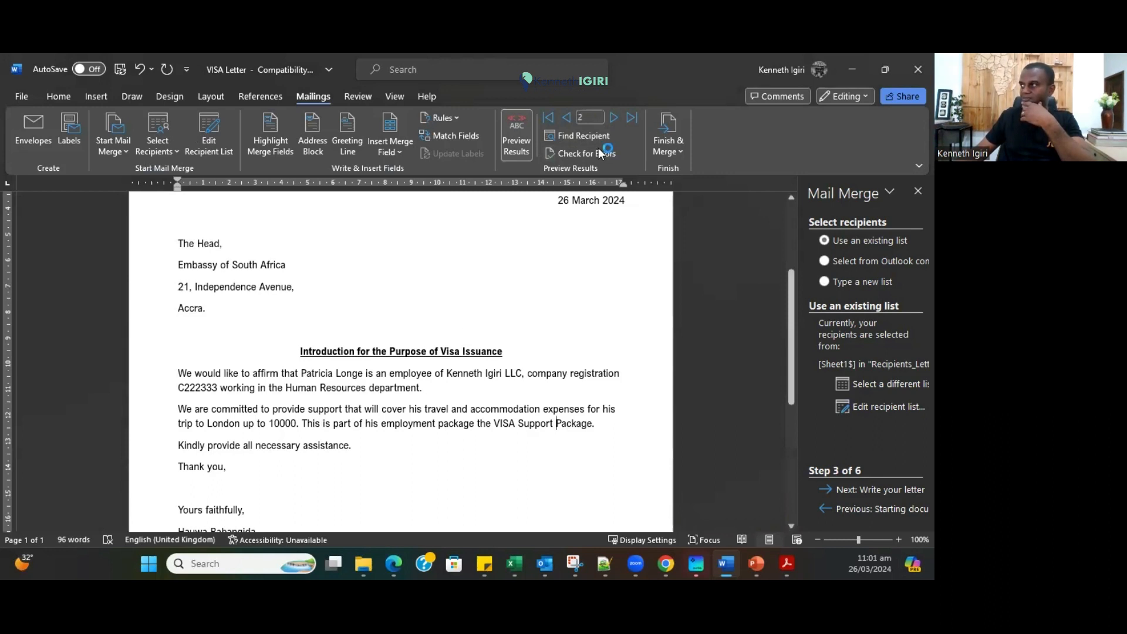
click(613, 119)
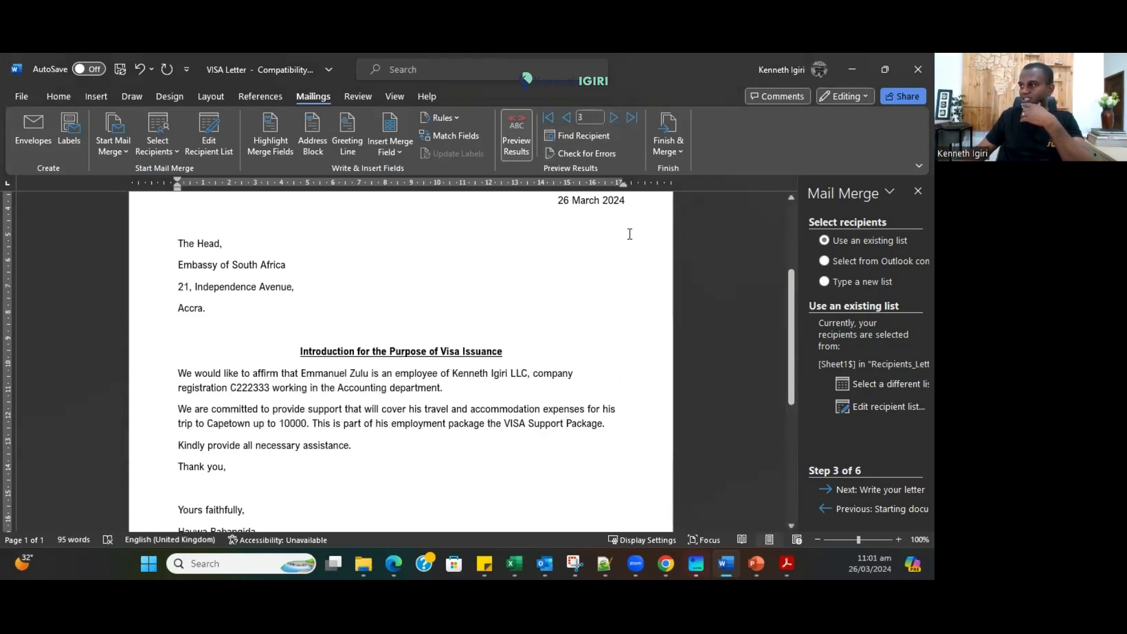
click(613, 118)
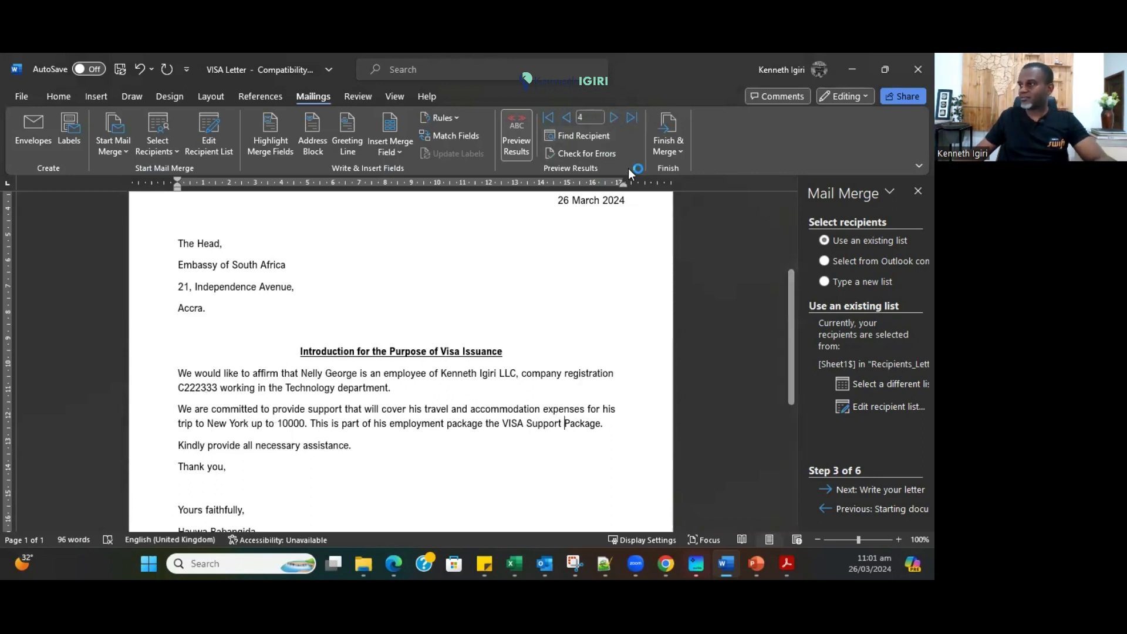
click(613, 118)
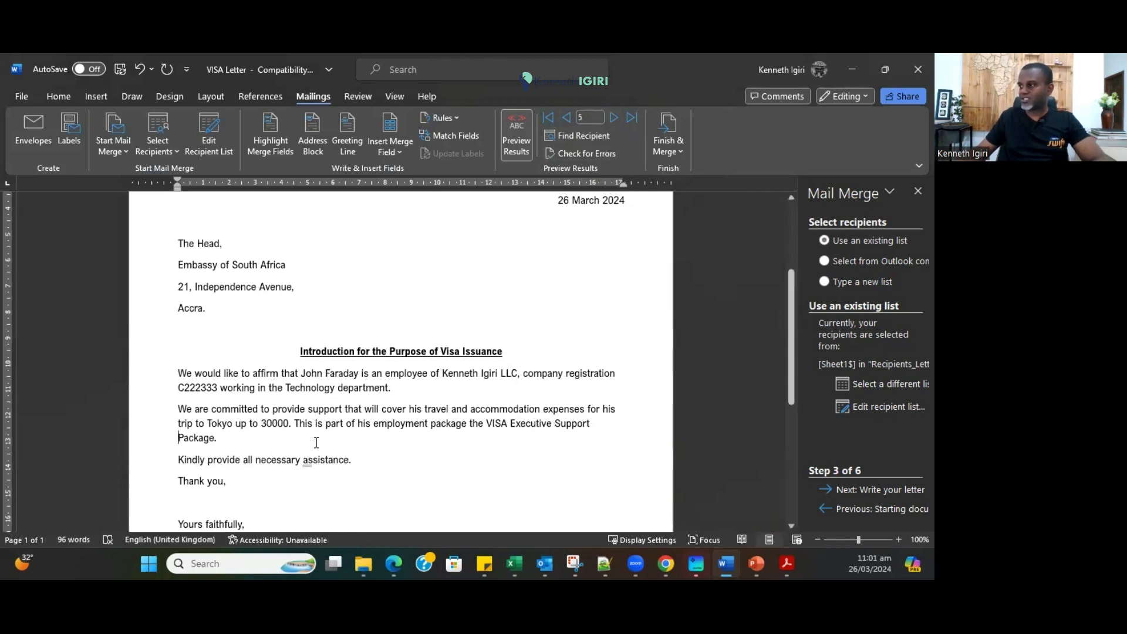
Inspect the embassy address lines and the Tokyo destination in the body text.
drag(211, 301, 179, 262)
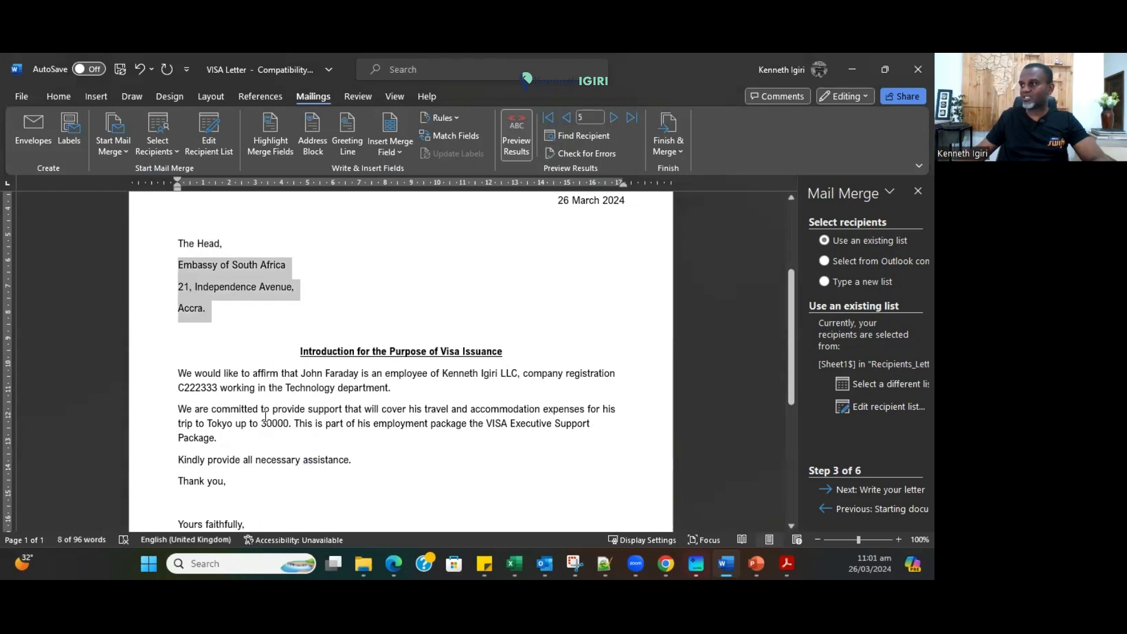
click(379, 444)
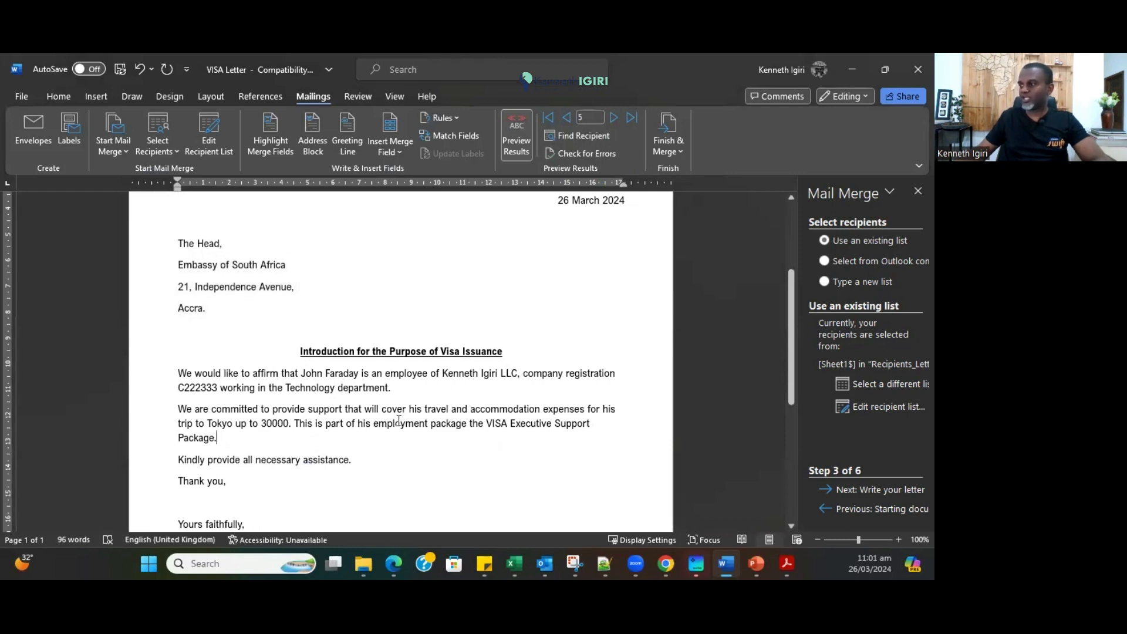
double_click(223, 425)
click(268, 447)
scroll(301, 460, up, 3)
scroll(301, 460, down, 4)
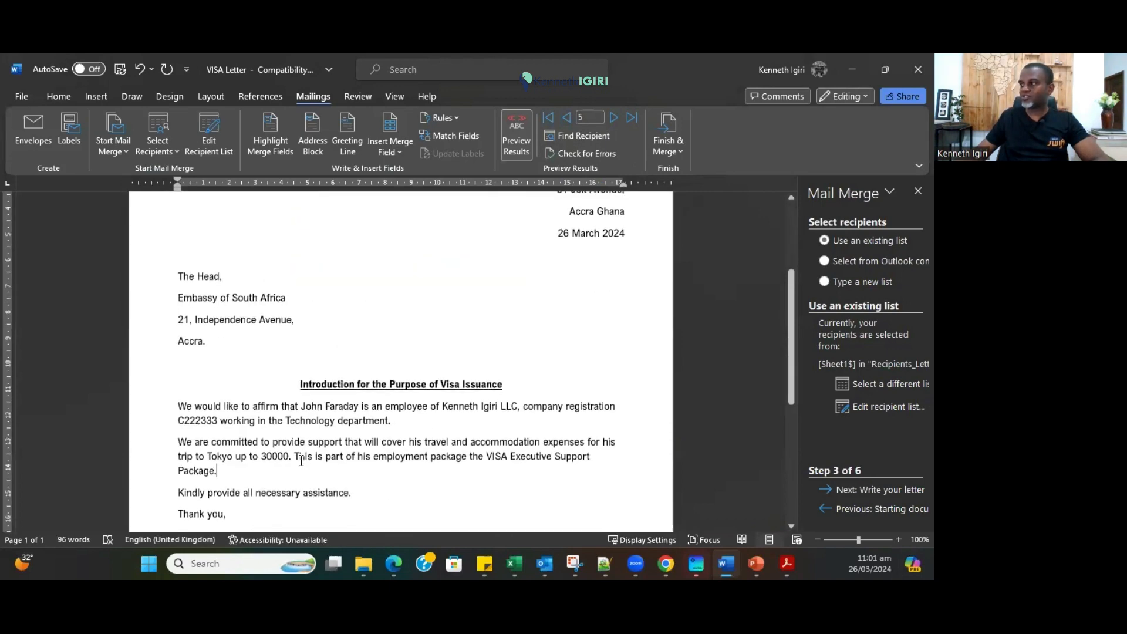
scroll(301, 460, up, 3)
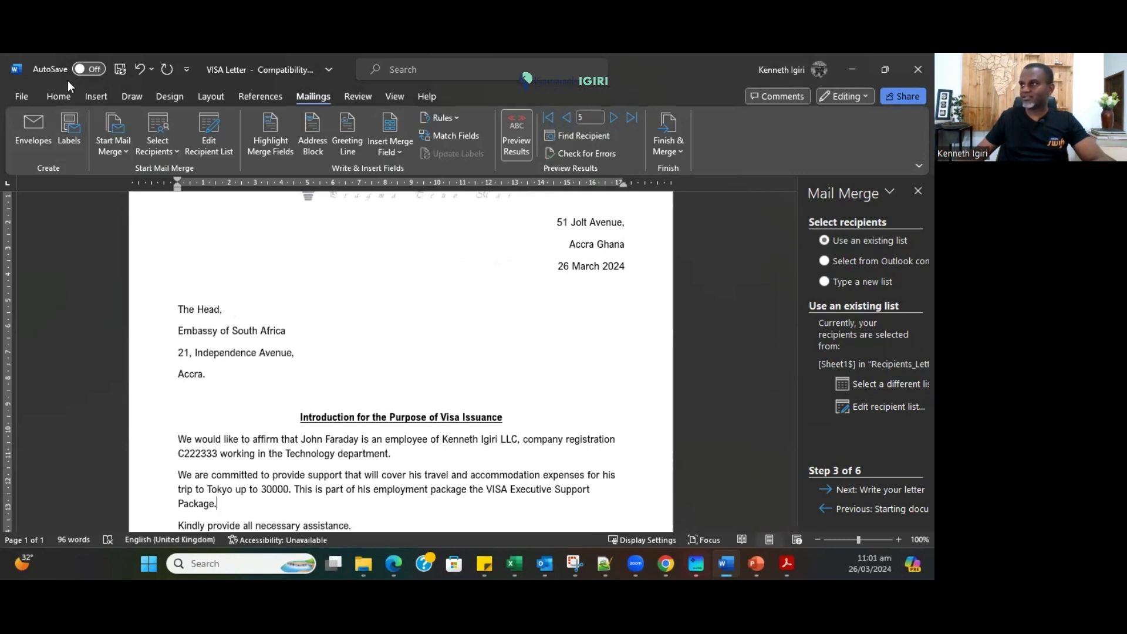
Save the letter, copy its four-line embassy address, and widen Excel's column I.
click(120, 68)
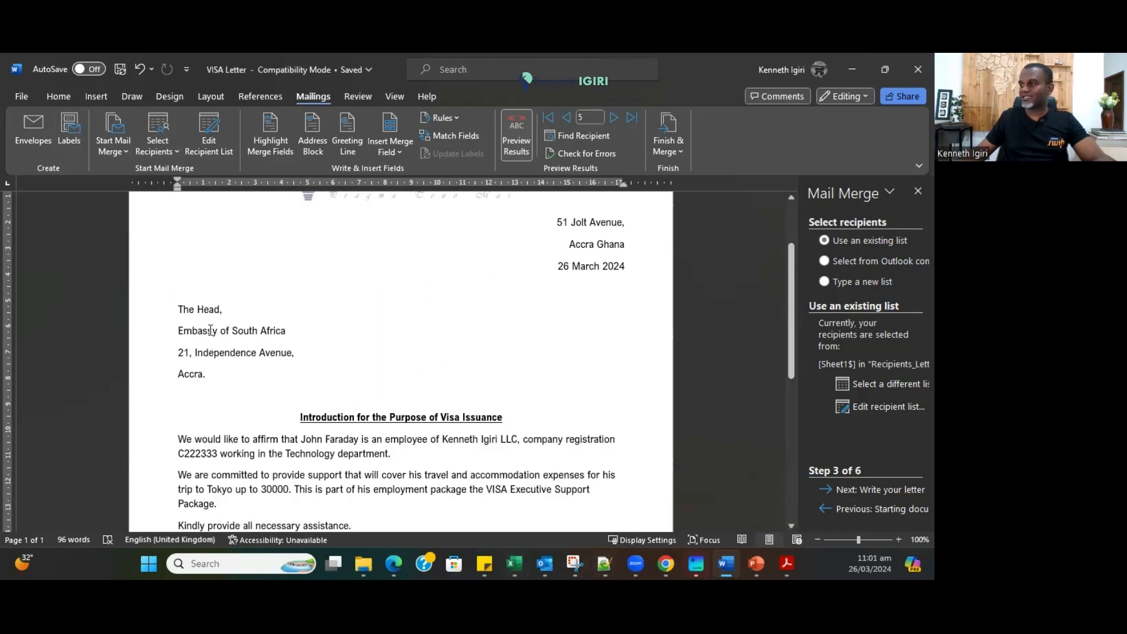
drag(208, 377, 164, 318)
key(ctrl+c)
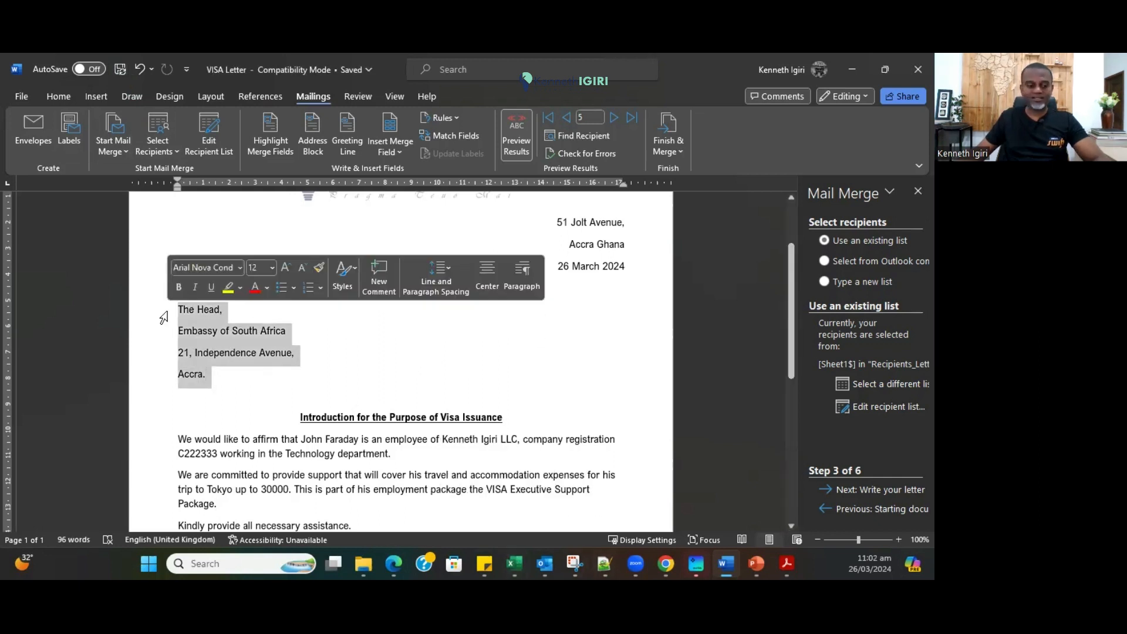
key(alt+Tab)
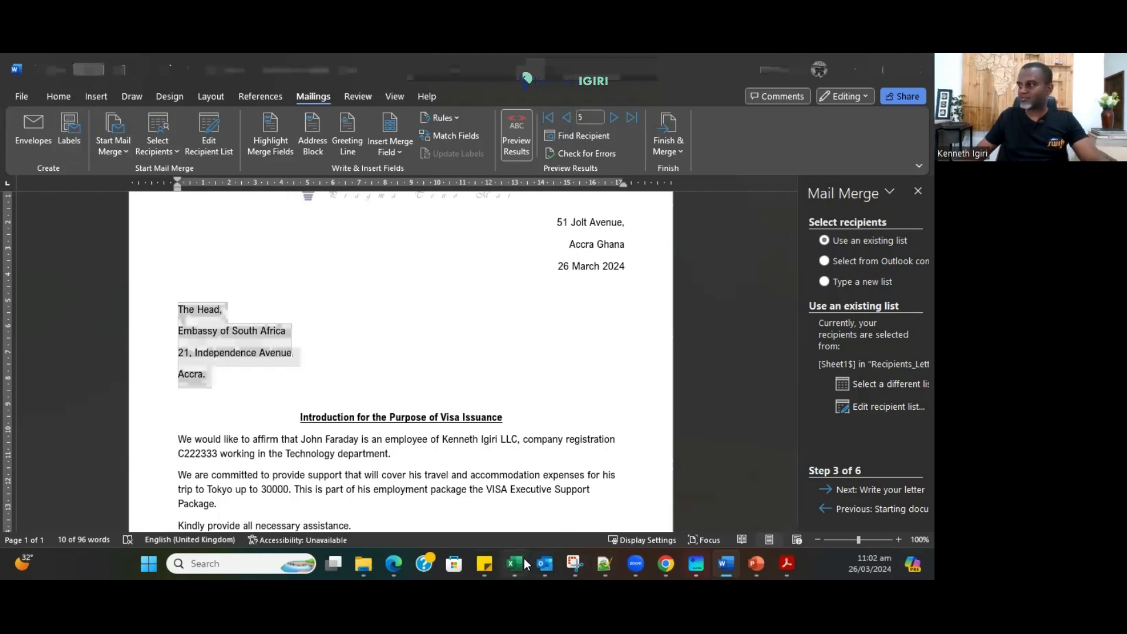
drag(712, 211, 785, 213)
click(713, 225)
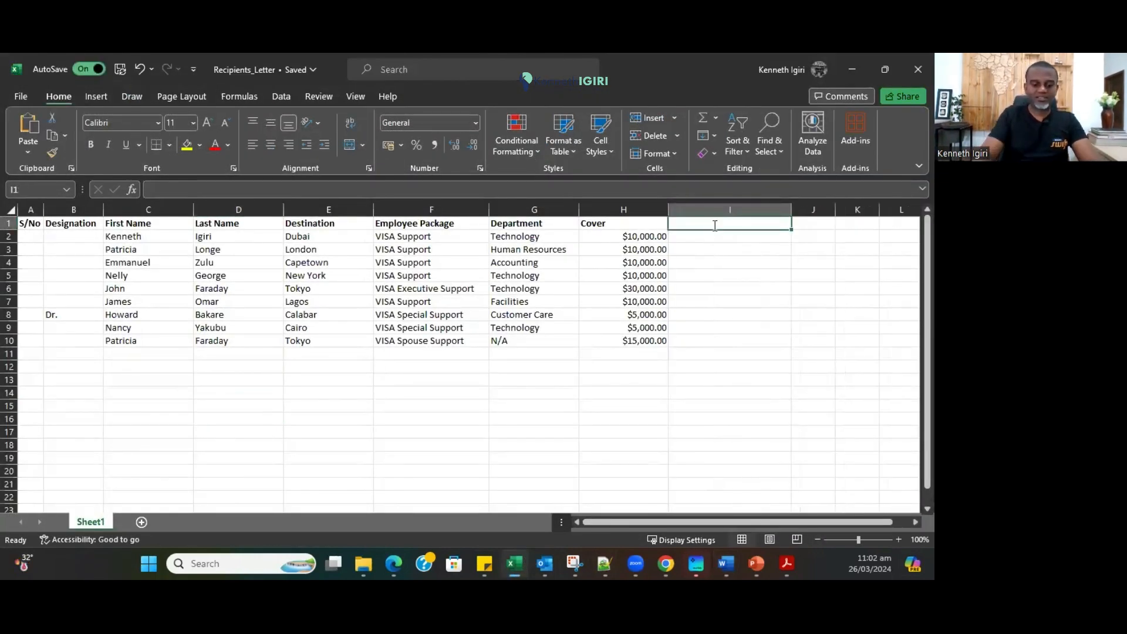
Head column I 'Embassy' and paste the South Africa embassy address into I2.
text(Embassy)
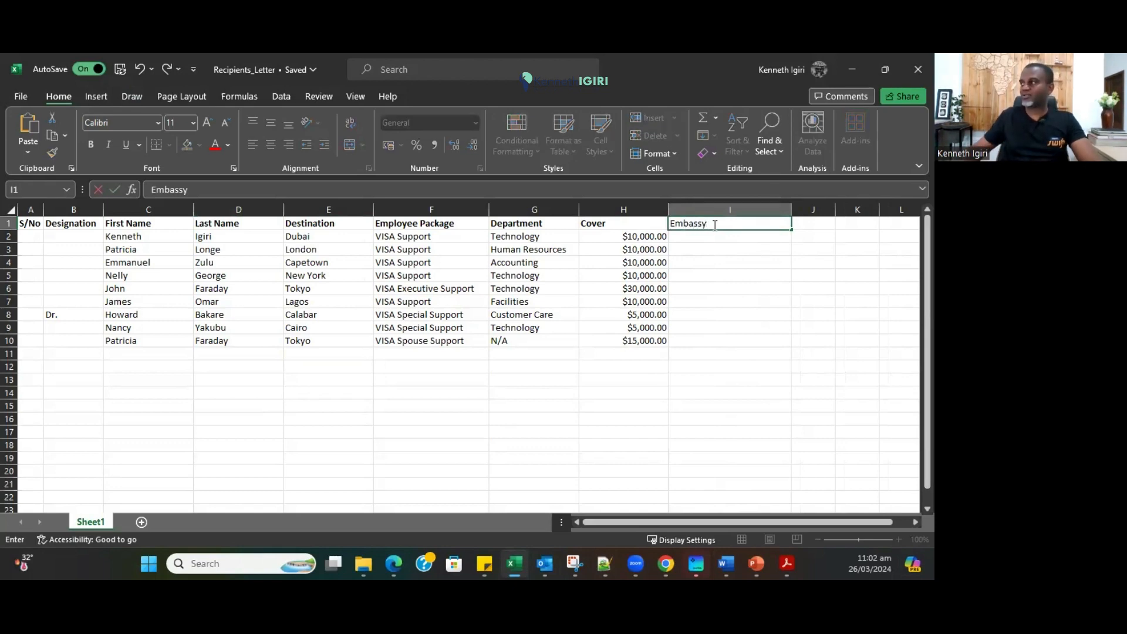
click(721, 327)
double_click(697, 235)
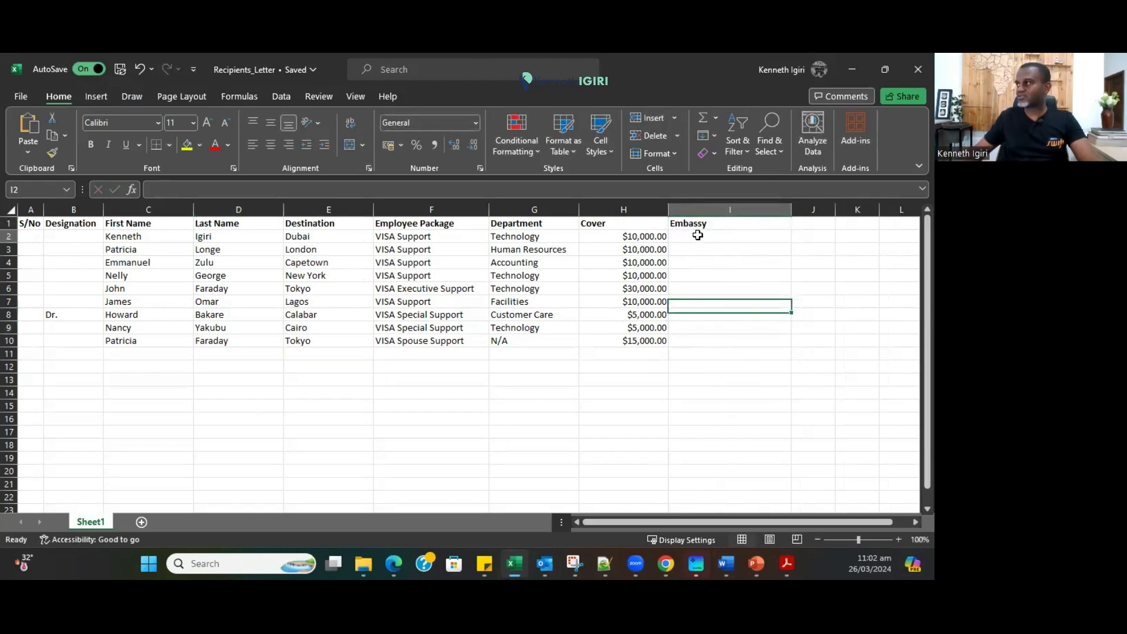
key(ctrl+v)
key(Return)
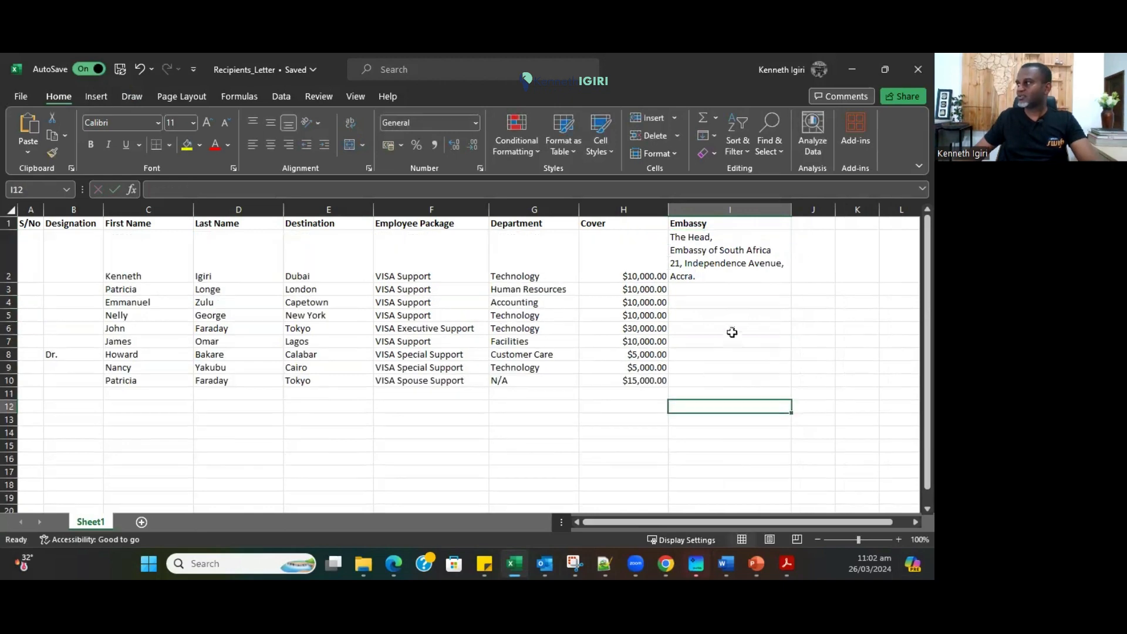
Copy the address to I3 and change it to The United Kingdom at Labone Centre.
click(703, 258)
key(ctrl+c)
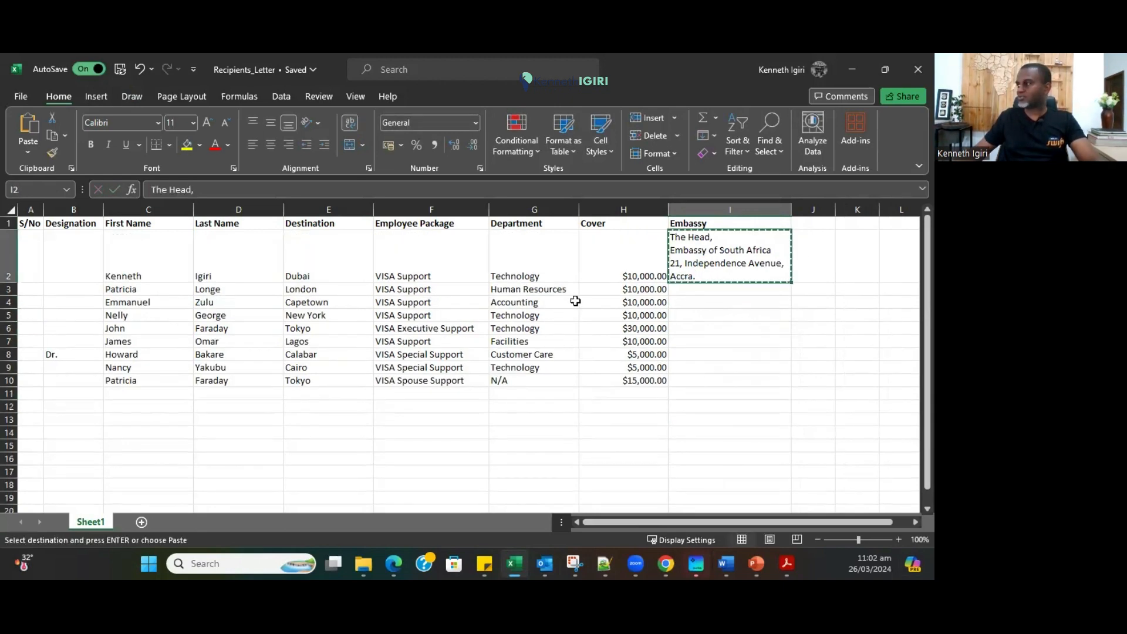
click(694, 289)
key(ctrl+v)
key(ctrl)
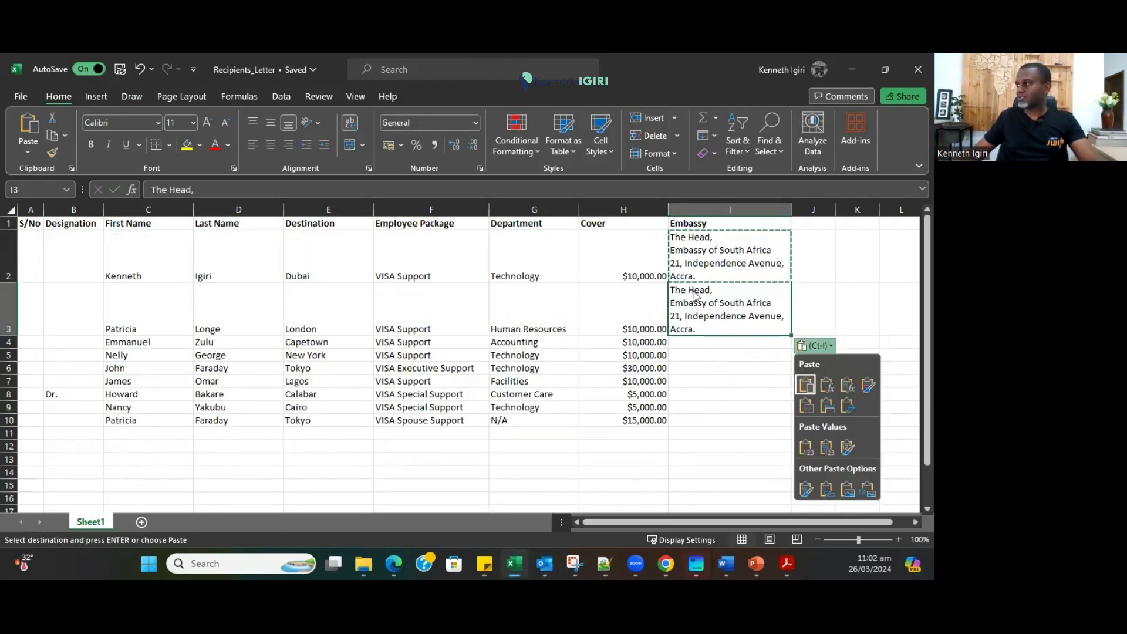
double_click(711, 302)
drag(721, 302, 772, 303)
text(T)
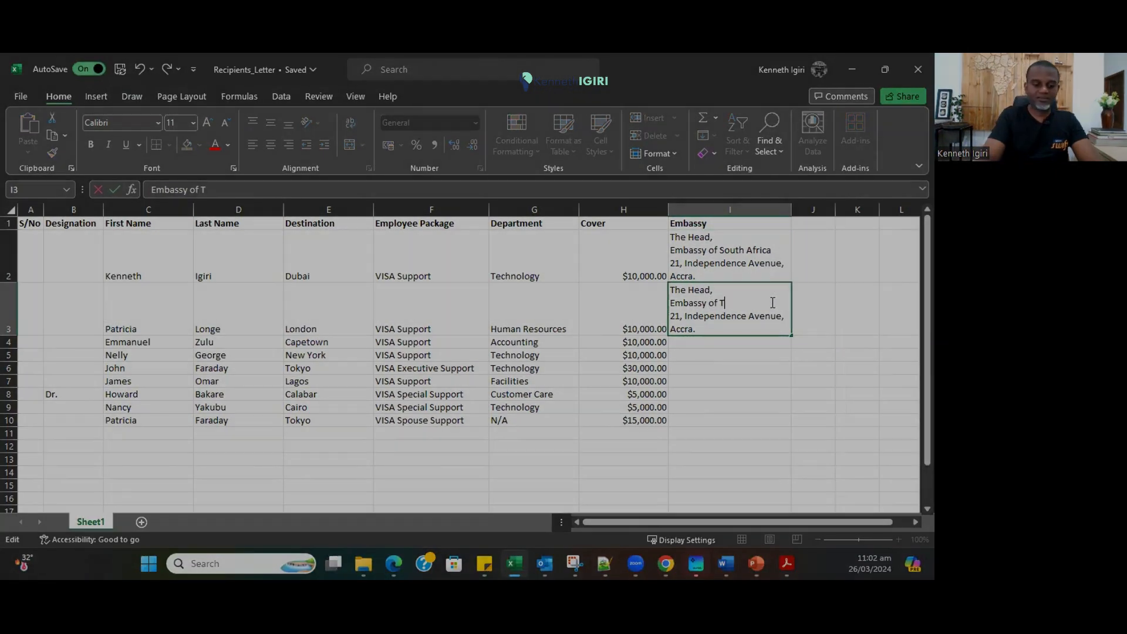
text(he United Kingdom)
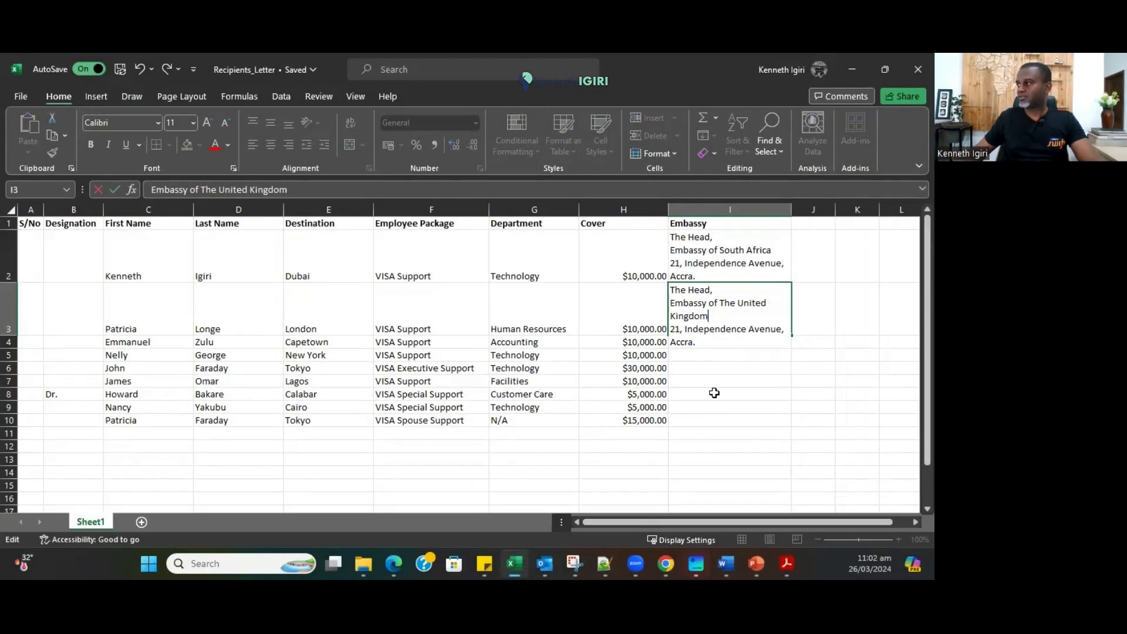
click(690, 329)
drag(686, 331, 782, 332)
text(Labone Centre,)
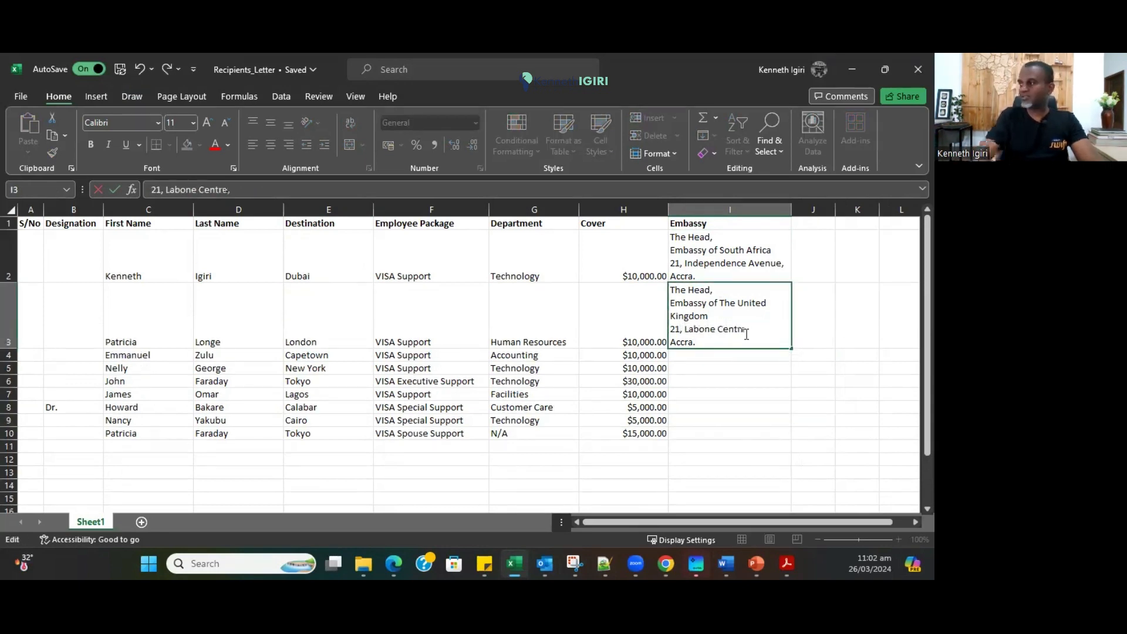
click(729, 459)
click(711, 328)
Paste the South Africa address from I2 into I4.
key(ctrl+c)
key(Down)
key(ctrl+v)
double_click(723, 374)
drag(670, 370, 708, 370)
click(708, 260)
key(ctrl+c)
key(Down)
key(Down)
key(ctrl+v)
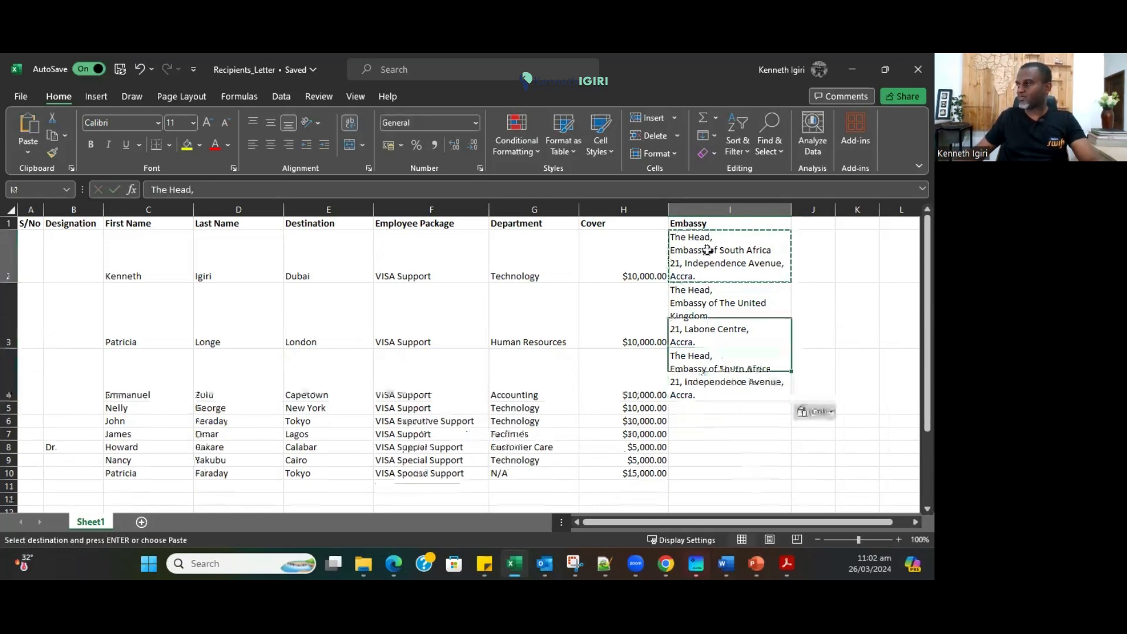
Change I2's country to the UAE and I4's street number to 35.
double_click(707, 250)
drag(720, 251, 771, 251)
text(the UAE)
click(679, 389)
double_click(679, 388)
key(BackSpace)
key(BackSpace)
text(35)
click(695, 447)
Make I5 the United States Embassy on Knock Street, Cantonements.
click(687, 388)
key(ctrl+c)
click(696, 412)
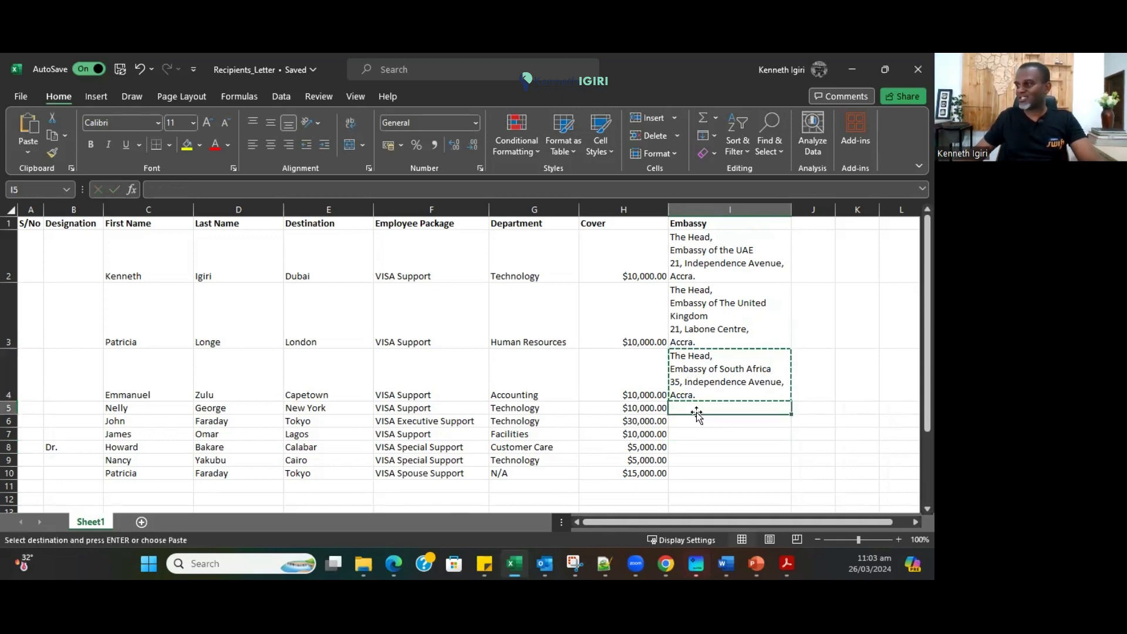
key(ctrl+v)
double_click(696, 421)
drag(671, 422, 772, 423)
text(United States Embassy)
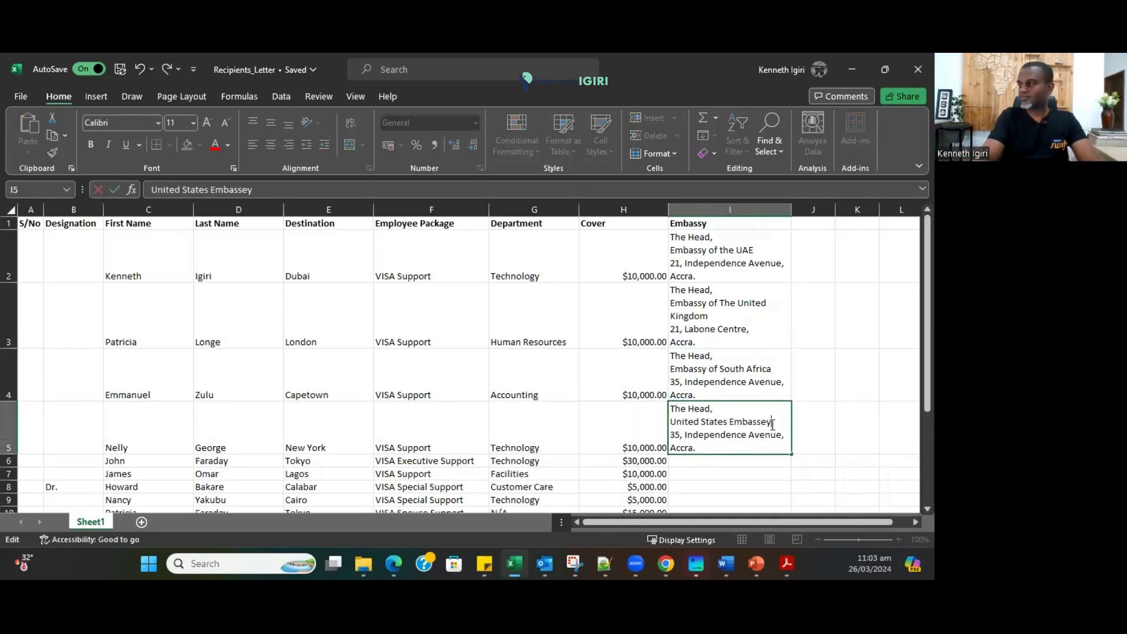
drag(685, 435, 780, 434)
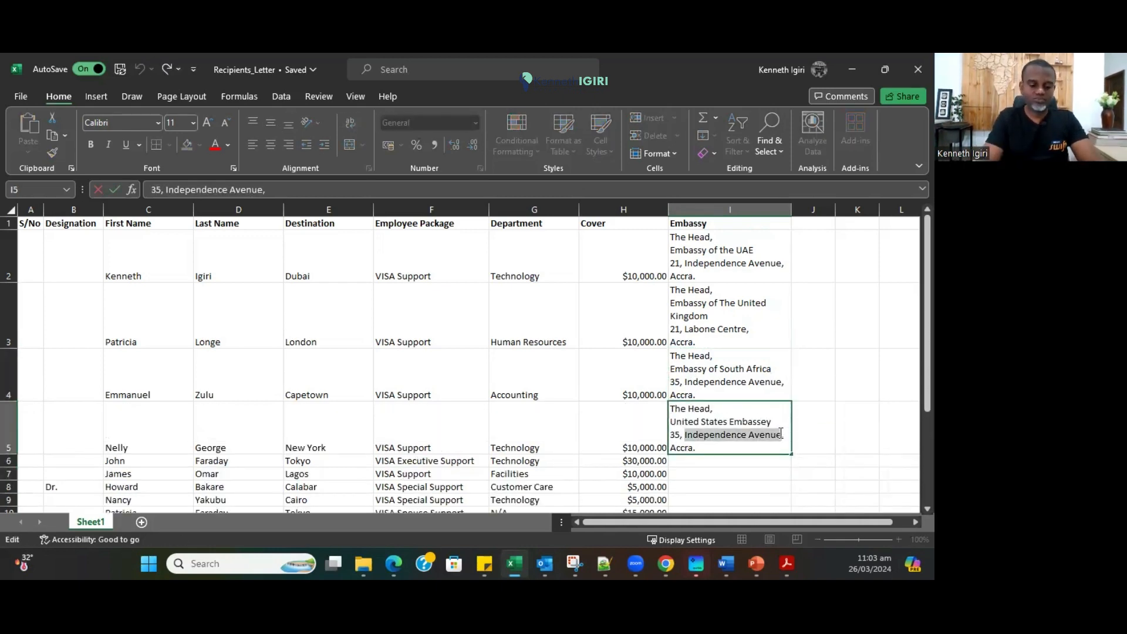
text(Knock Street, Cantonements)
key(Tab)
scroll(628, 416, down, 3)
scroll(646, 405, up, 3)
scroll(686, 378, down, 2)
click(730, 447)
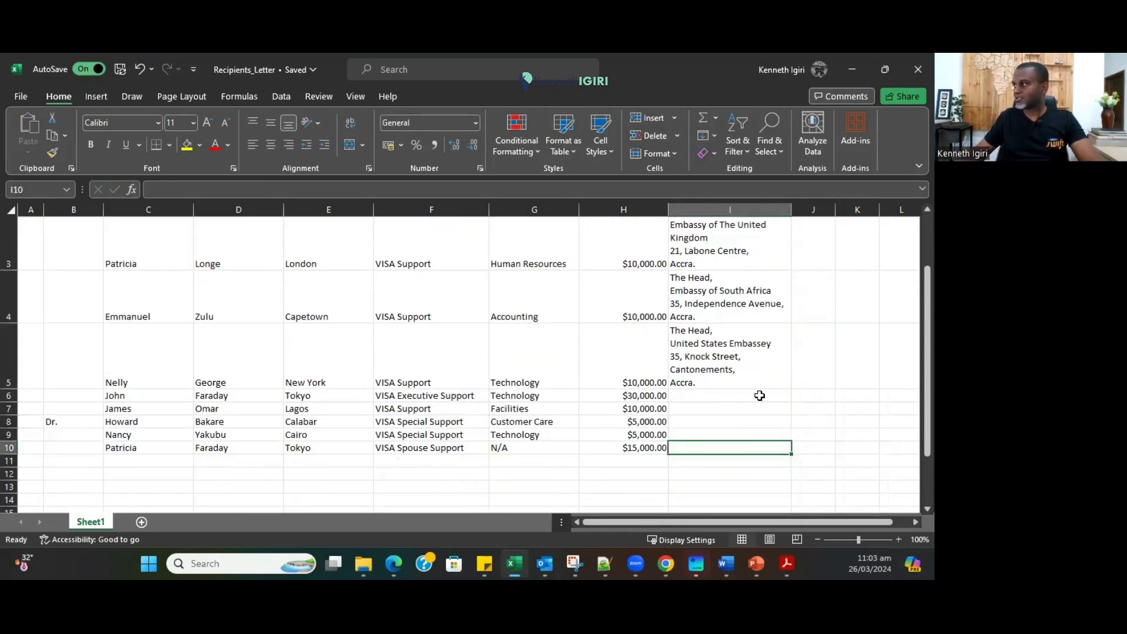
Copy the South Africa address into I6 and change it to Japan on Airport Road.
click(710, 288)
key(ctrl+c)
click(741, 396)
key(ctrl+v)
double_click(739, 409)
drag(715, 409, 771, 409)
text(Japan)
text(A)
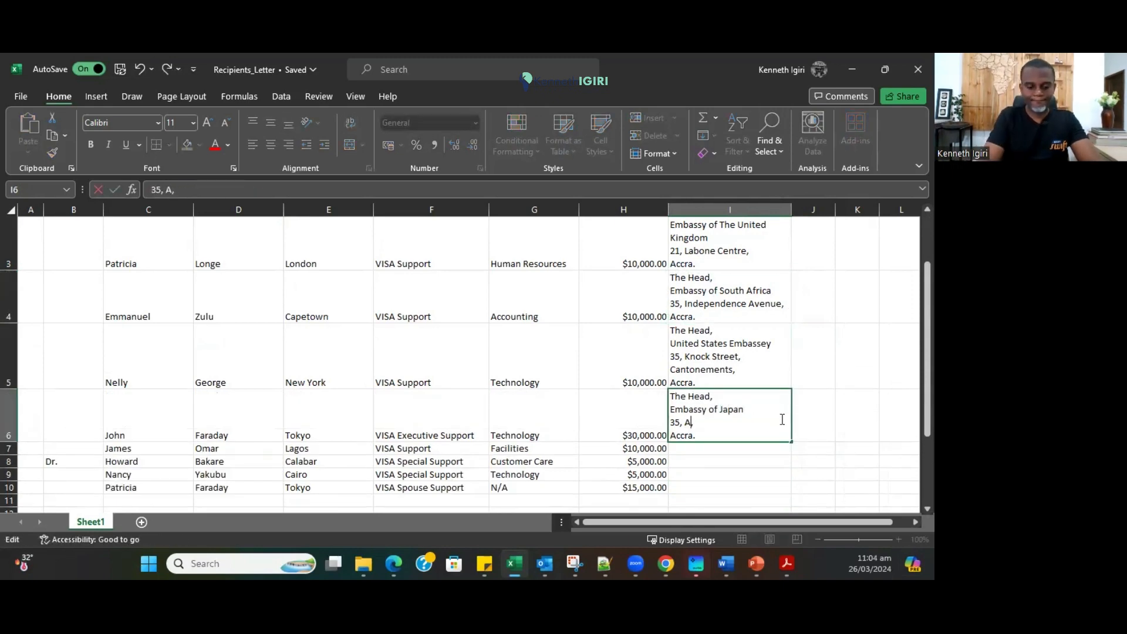
text(irport Road)
key(Return)
Make I7 the Nigerian Embassy on Onyasia Street, Roman Ridge, and copy it to I8.
scroll(415, 408, down, 1)
click(704, 294)
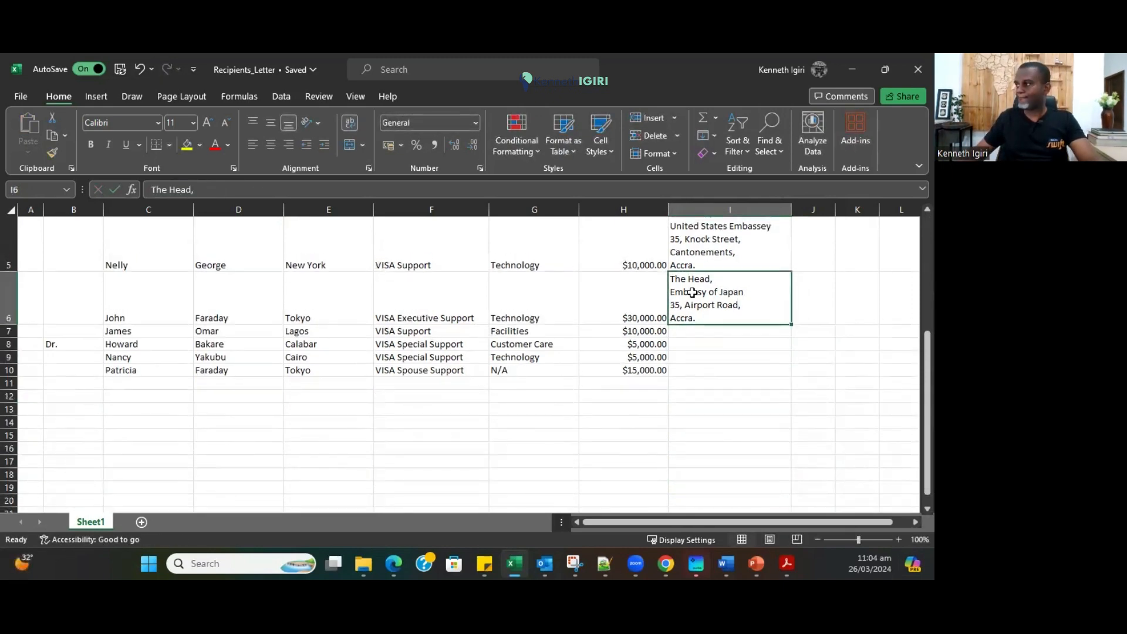
key(ctrl+c)
click(703, 339)
key(ctrl+v)
triple_click(703, 340)
text(Nigerian Embassy)
drag(685, 358, 737, 358)
text(Onyasia Street, Roman Ridge)
key(Return)
click(698, 384)
key(ctrl+c)
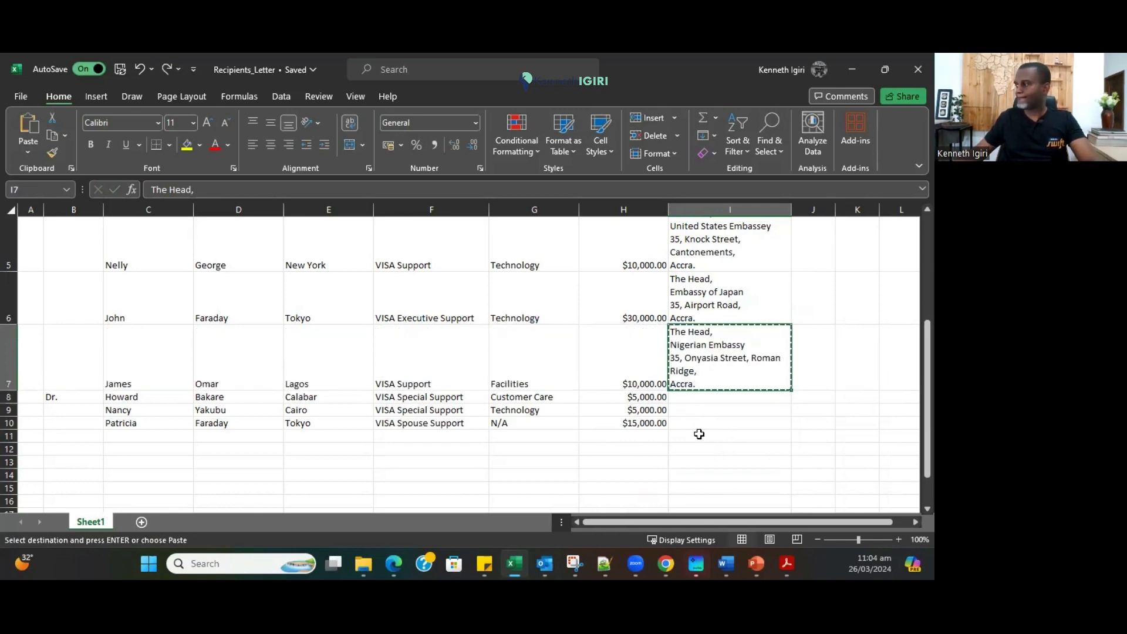
click(693, 398)
key(ctrl+v)
Paste the Japan address into I9 and I10, change I9 to Egypt, and save the workbook.
scroll(689, 433, down, 2)
scroll(704, 423, up, 5)
click(716, 410)
key(ctrl+c)
scroll(710, 417, down, 4)
click(700, 434)
key(ctrl+v)
click(700, 423)
key(ctrl+v)
double_click(731, 437)
text(Egypt)
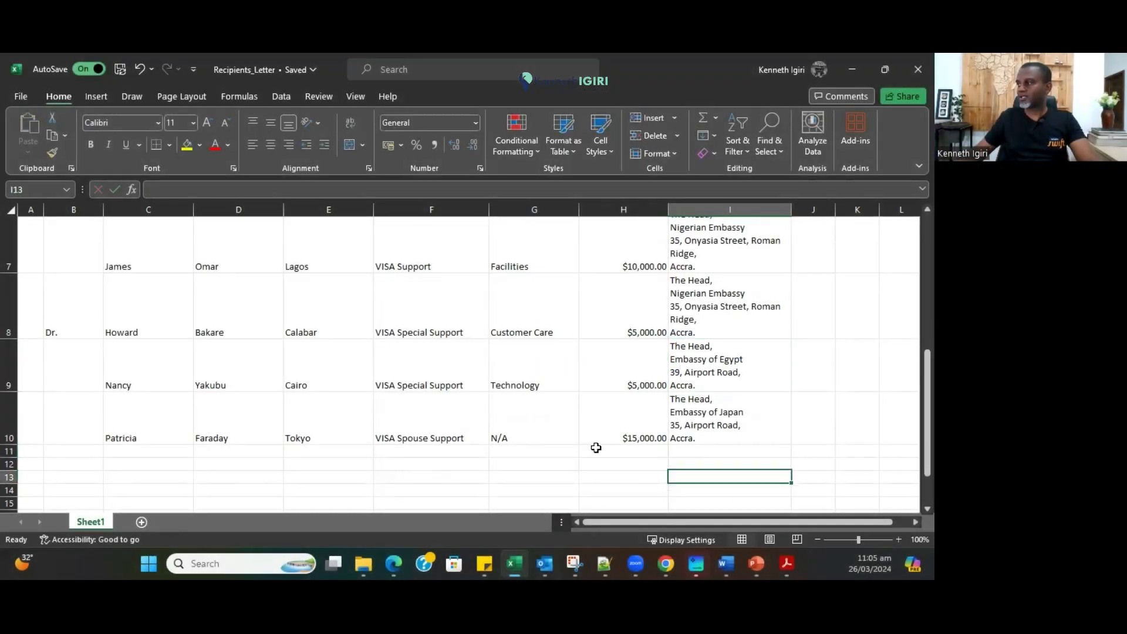
scroll(596, 447, up, 5)
click(121, 70)
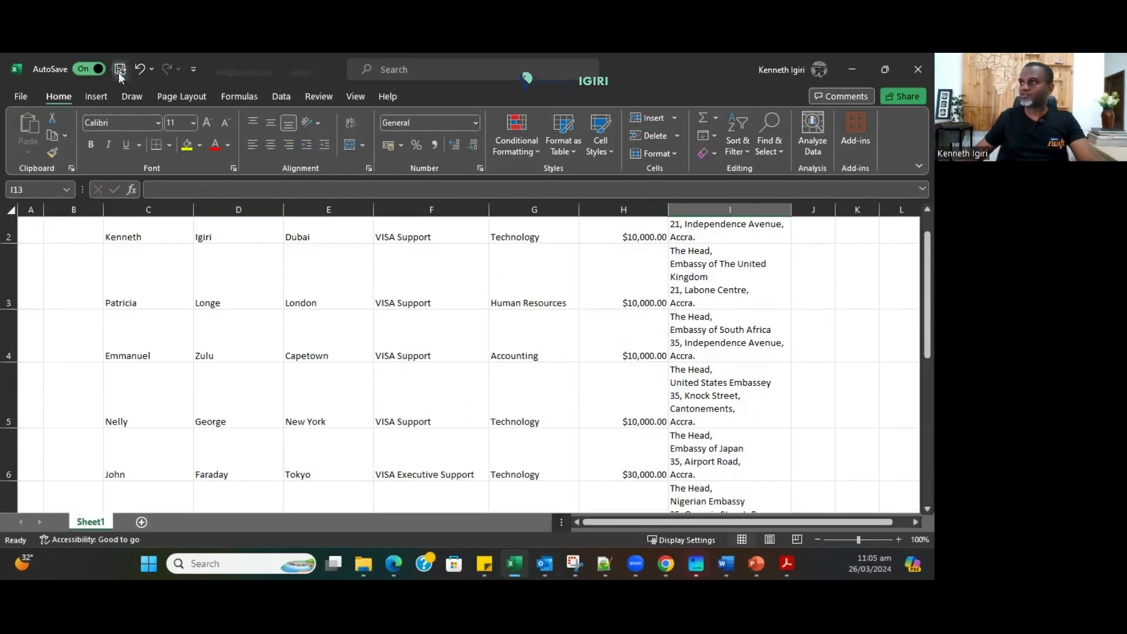
Minimize Excel, reselect the letter's address block, and choose a different recipient list.
click(632, 334)
click(860, 69)
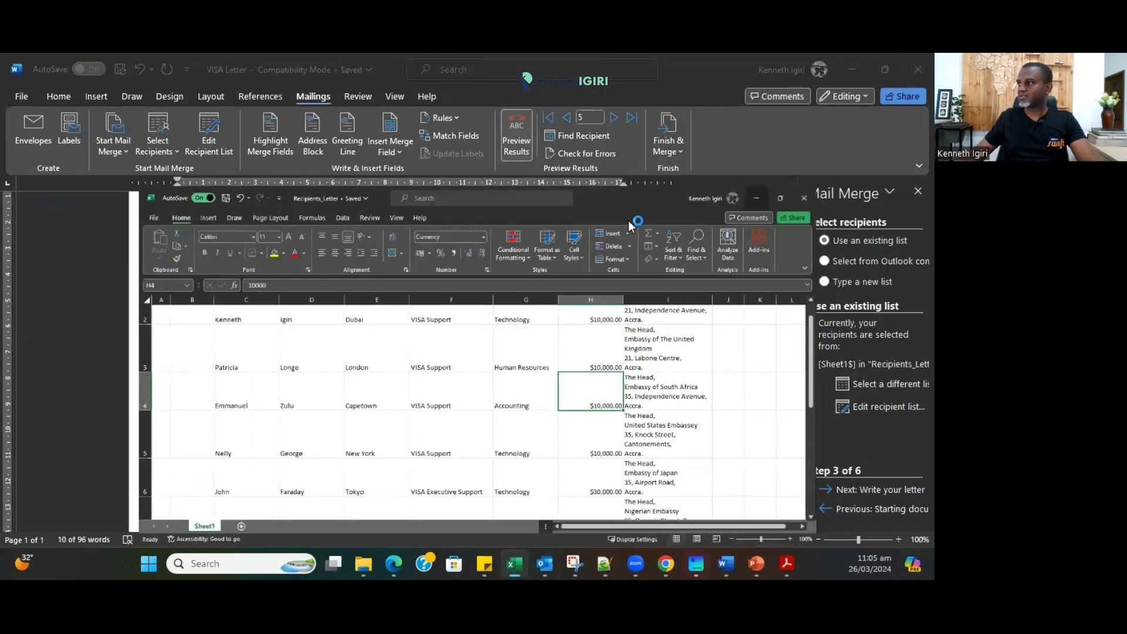
click(209, 377)
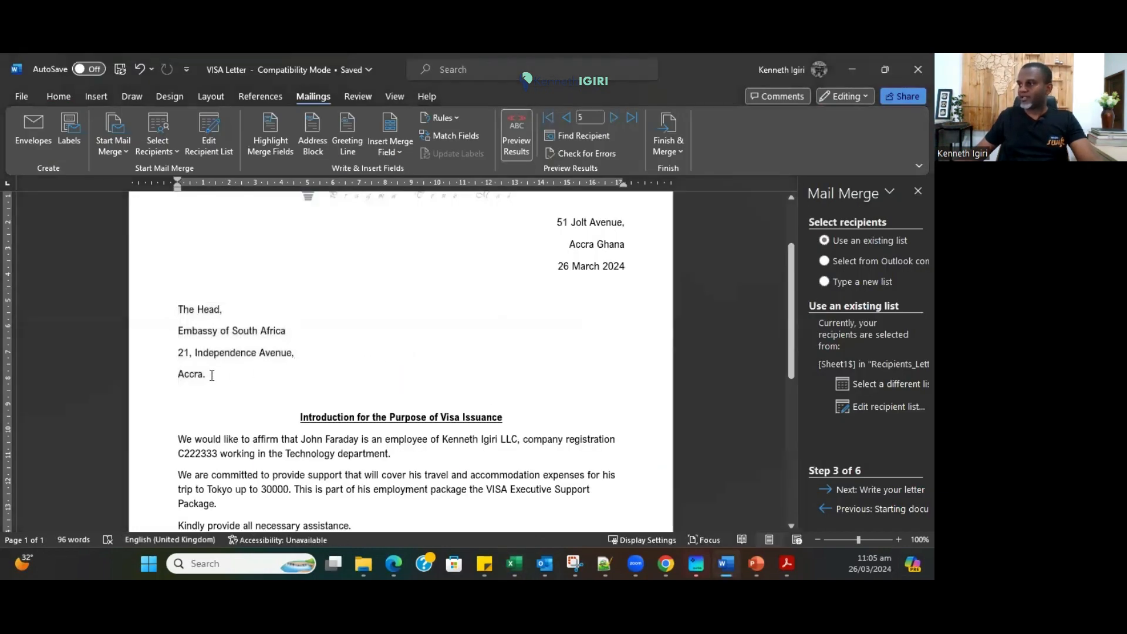
drag(211, 376, 177, 306)
click(399, 154)
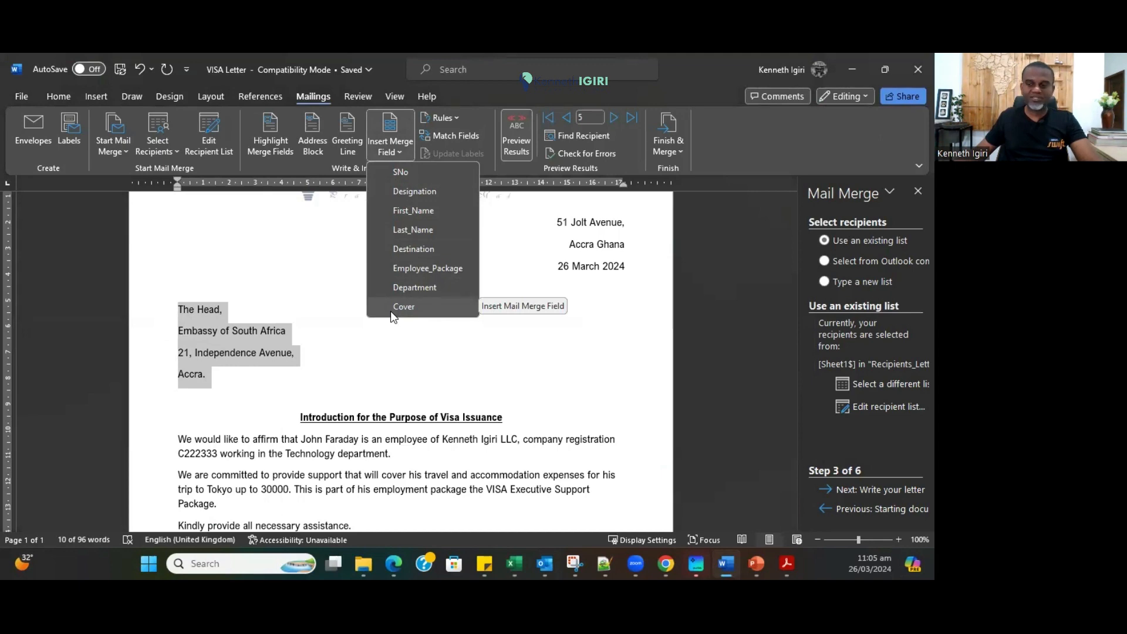
click(499, 356)
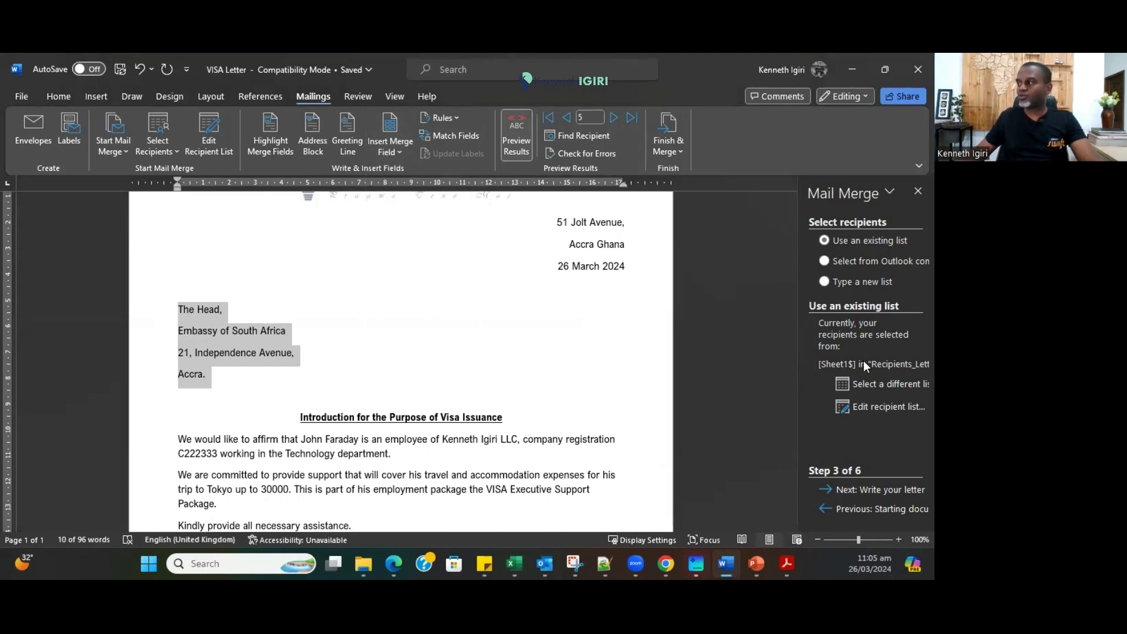
click(875, 389)
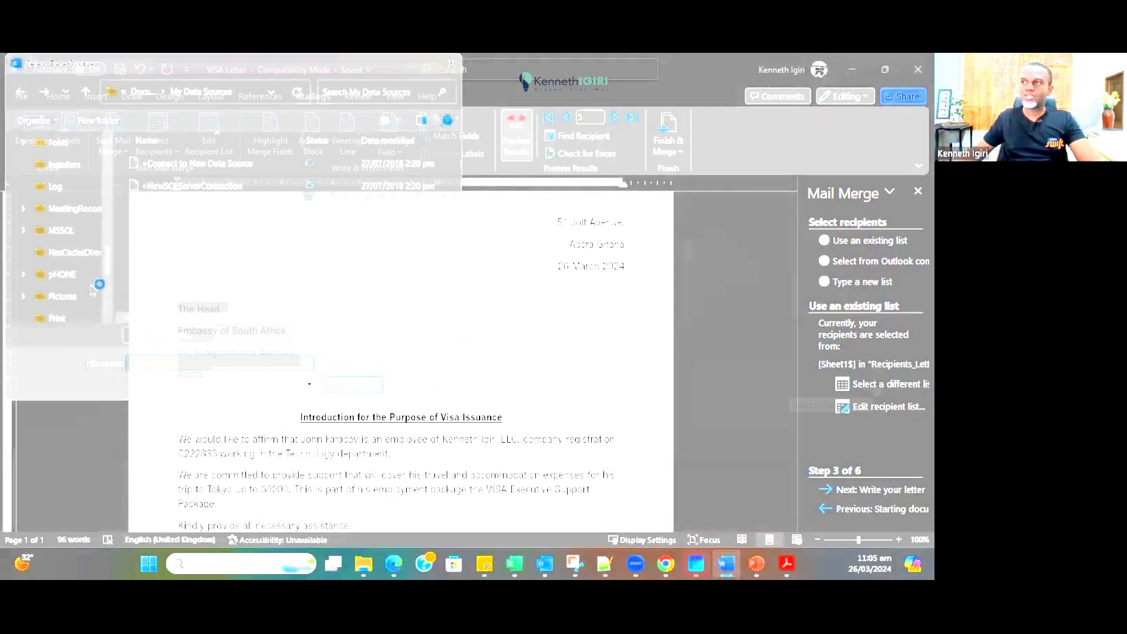
Browse cloud storage through Business and Simple Technology for Small Business to the Mail Merge folder.
scroll(76, 287, down, 5)
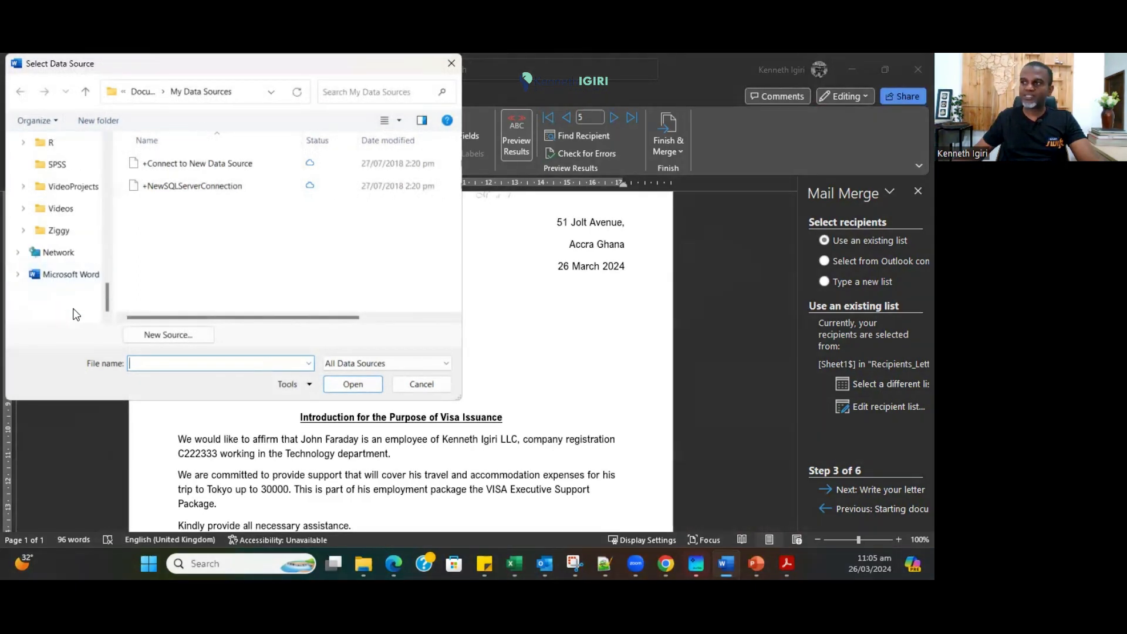
scroll(74, 311, up, 5)
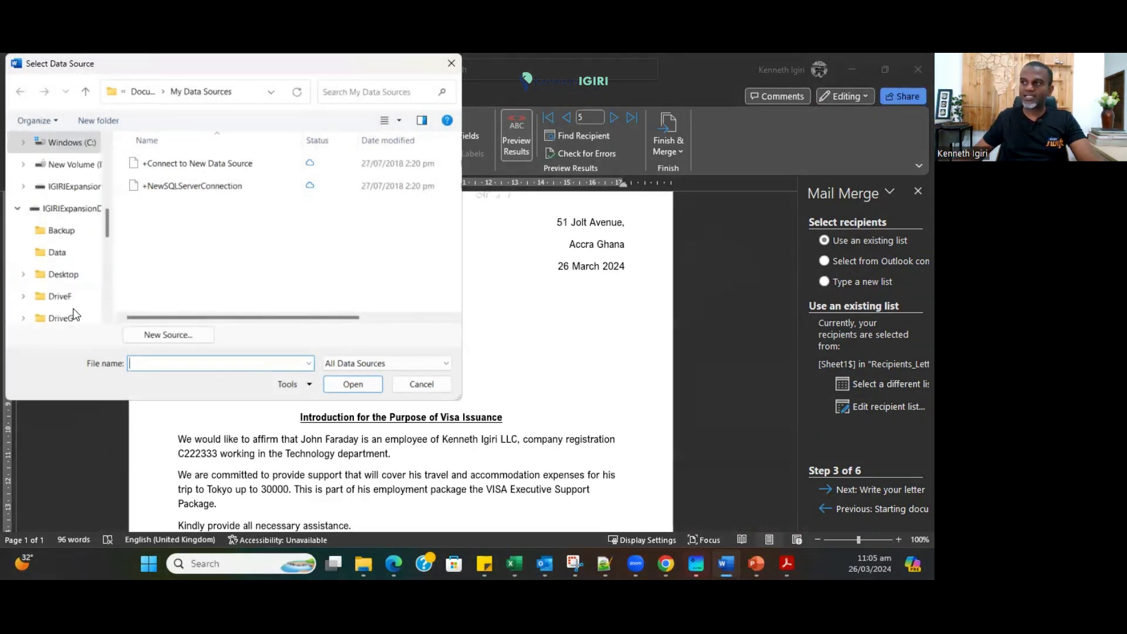
scroll(67, 223, up, 5)
click(68, 191)
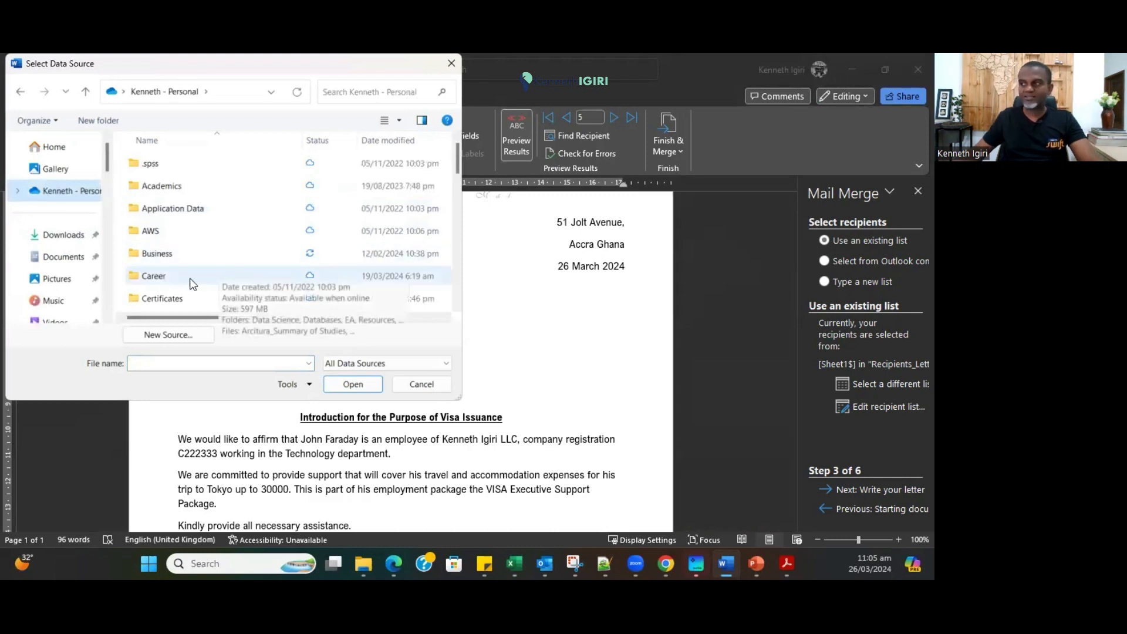
scroll(197, 301, down, 1)
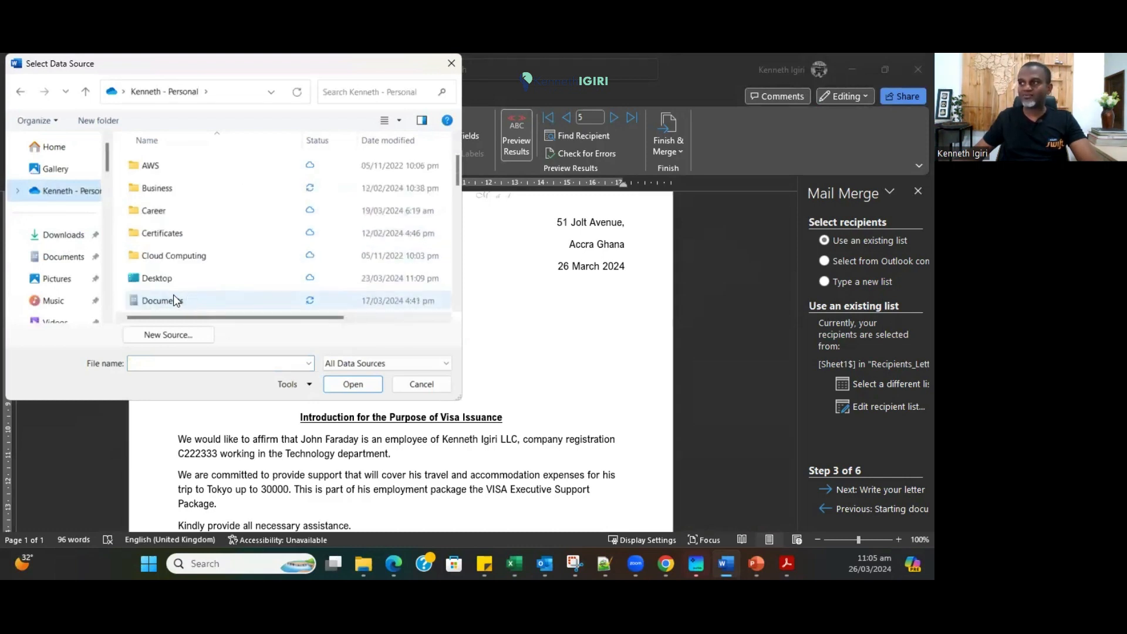
scroll(173, 300, up, 1)
double_click(174, 251)
double_click(176, 164)
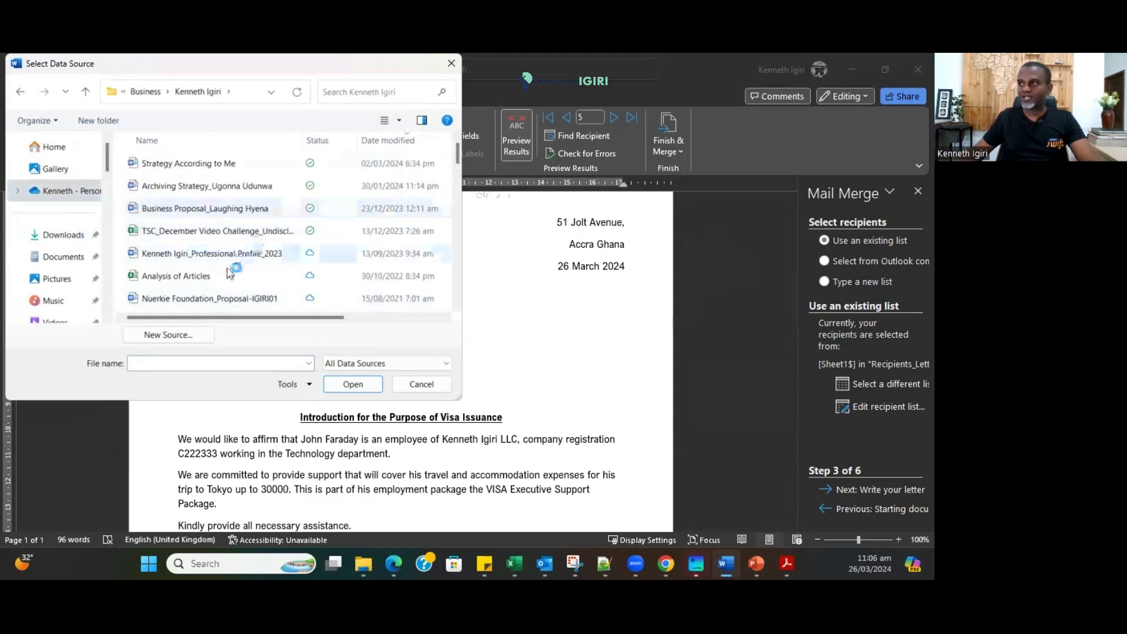
scroll(238, 263, down, 10)
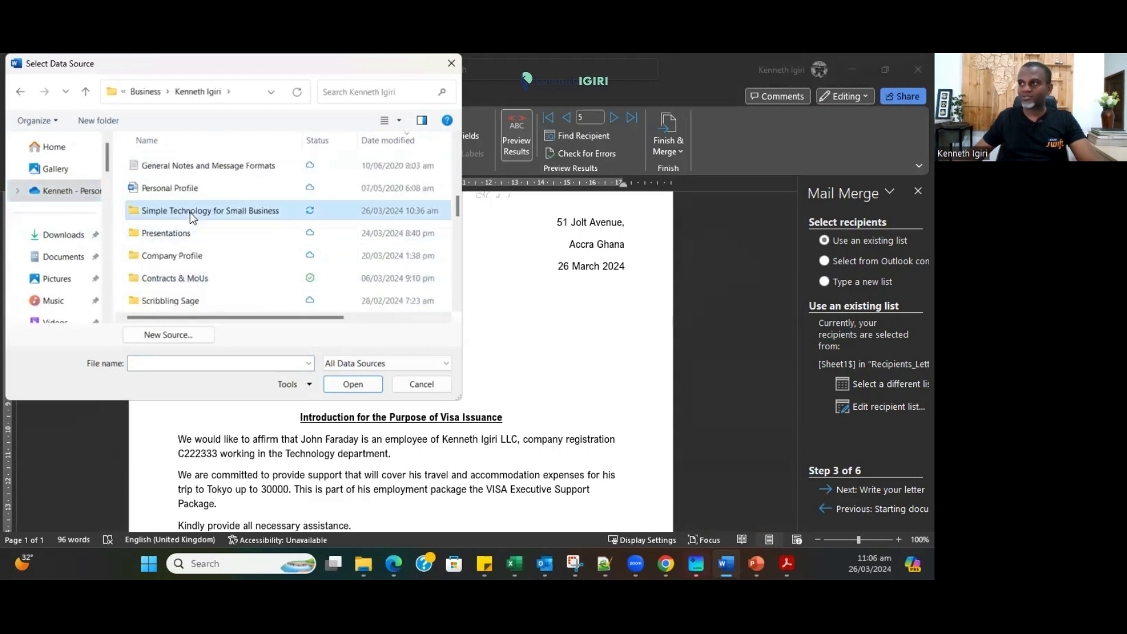
double_click(191, 216)
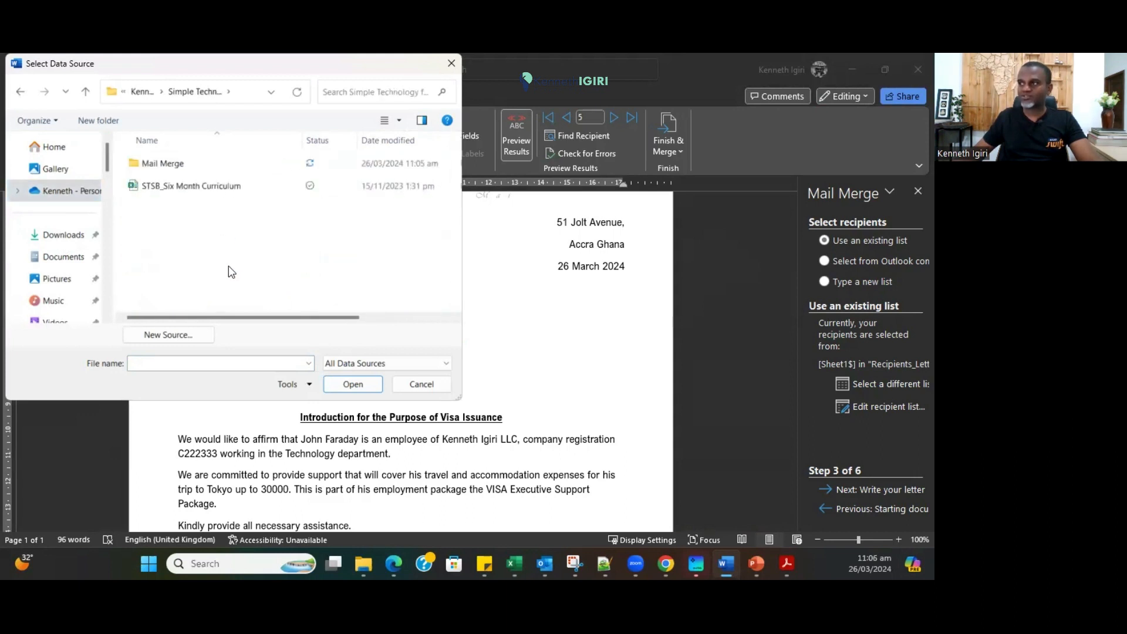
double_click(165, 165)
Open Recipients_Letter.xlsx and confirm its worksheet and recipient list.
double_click(171, 161)
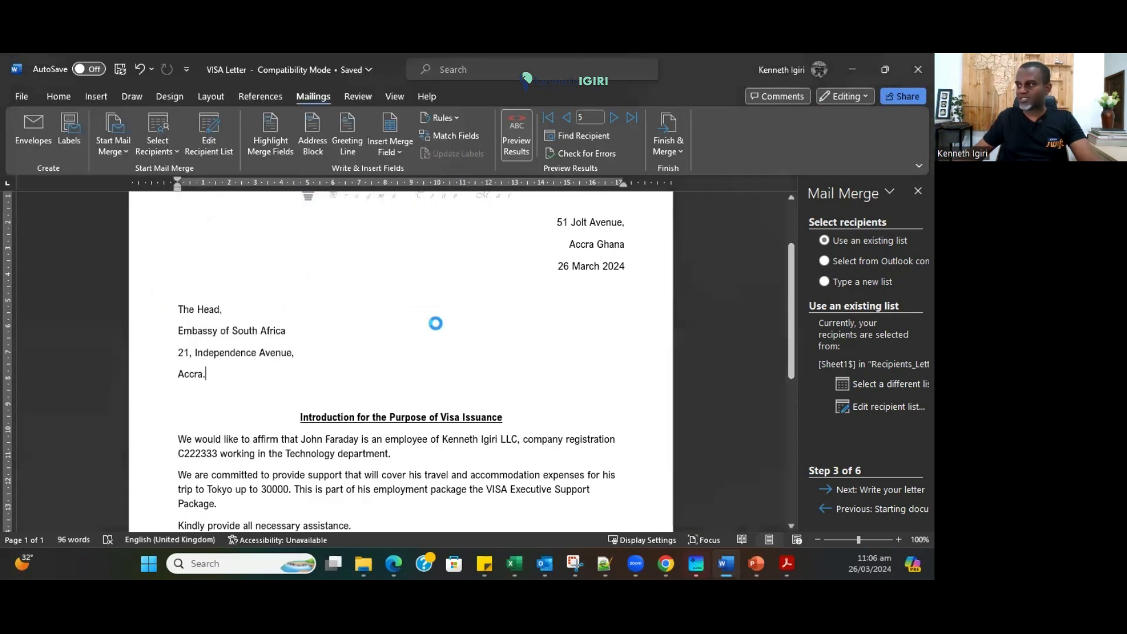
click(529, 357)
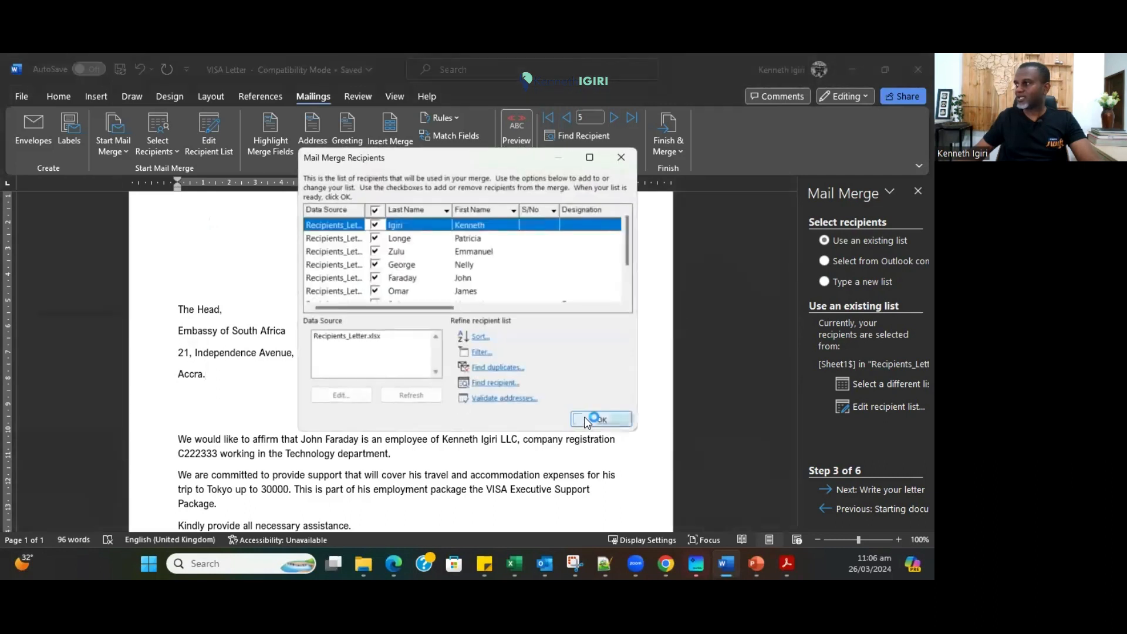
click(586, 420)
Replace the four typed address lines with the «Embassy» merge field.
drag(207, 374, 176, 307)
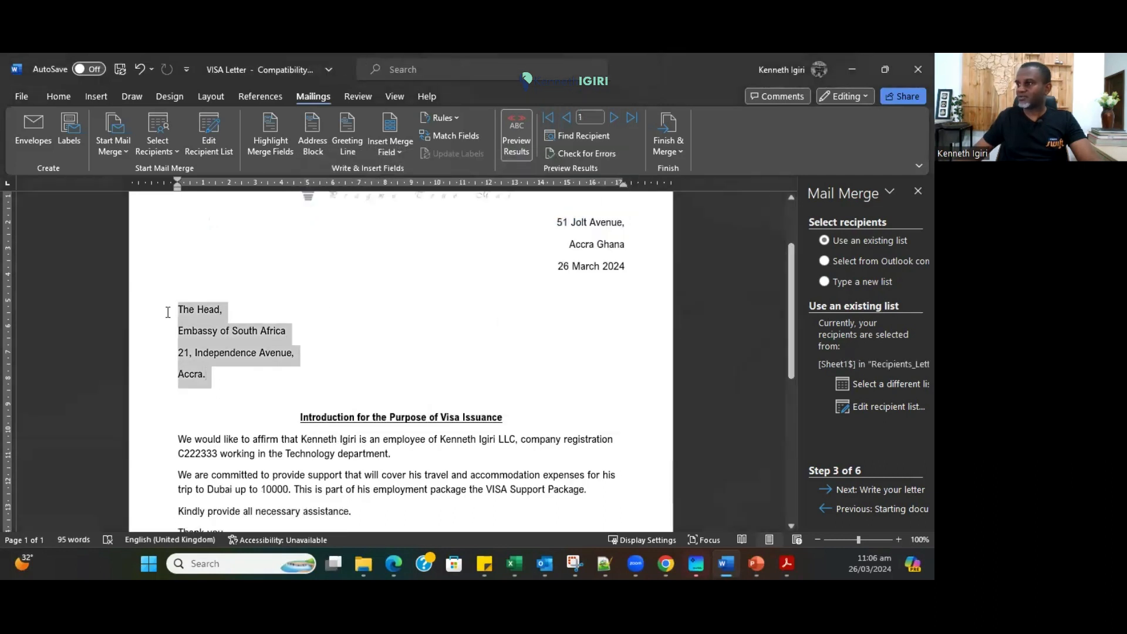
click(399, 153)
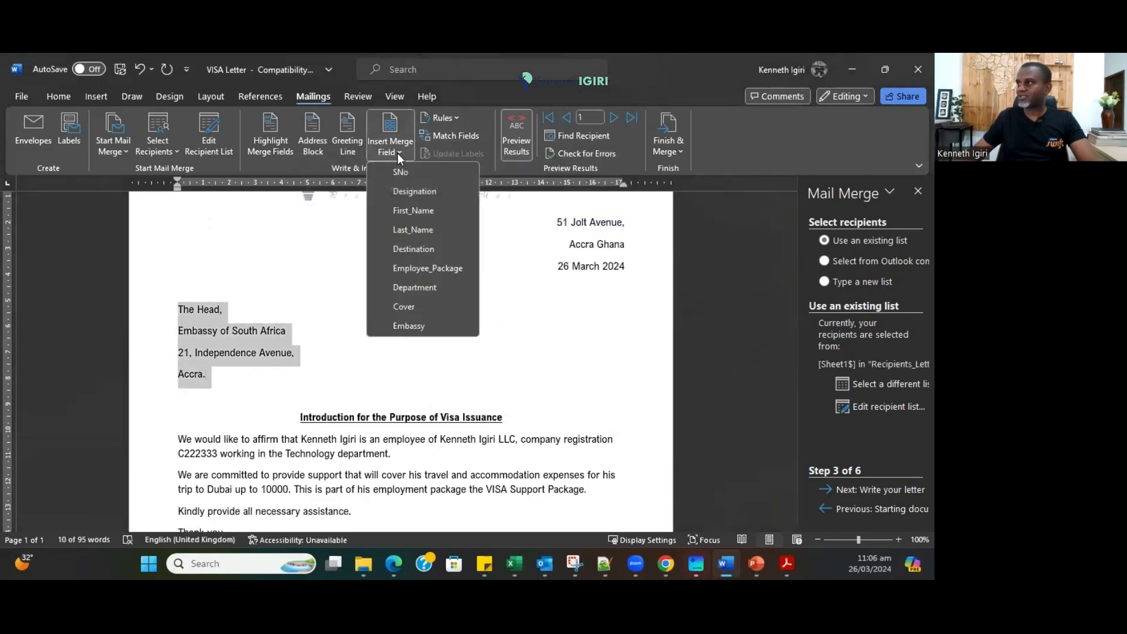
click(399, 323)
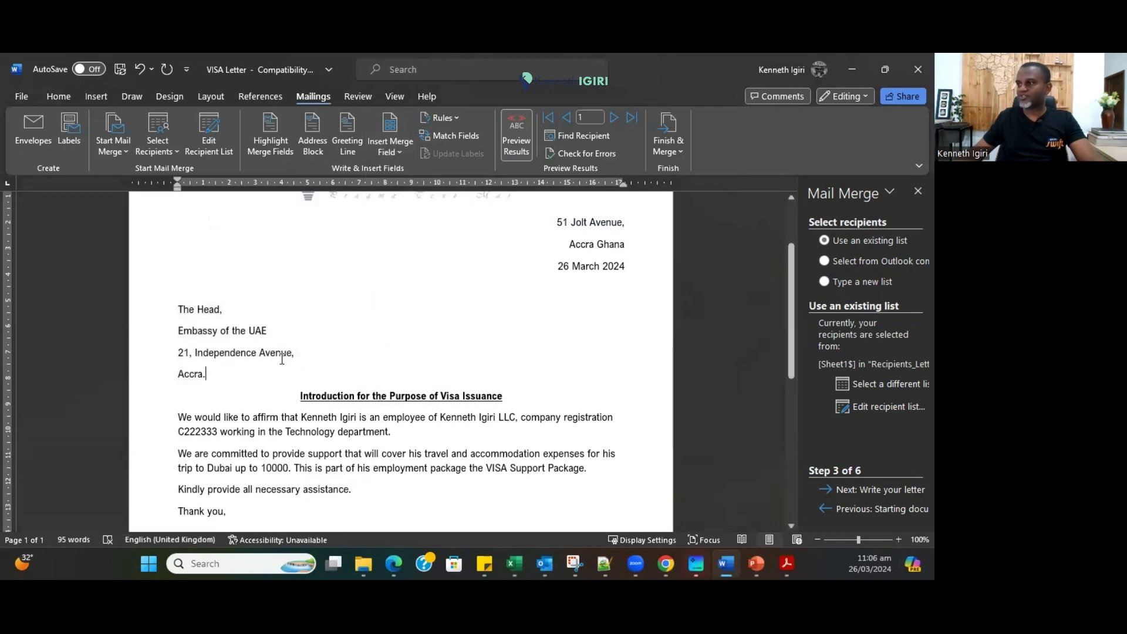
scroll(370, 359, down, 4)
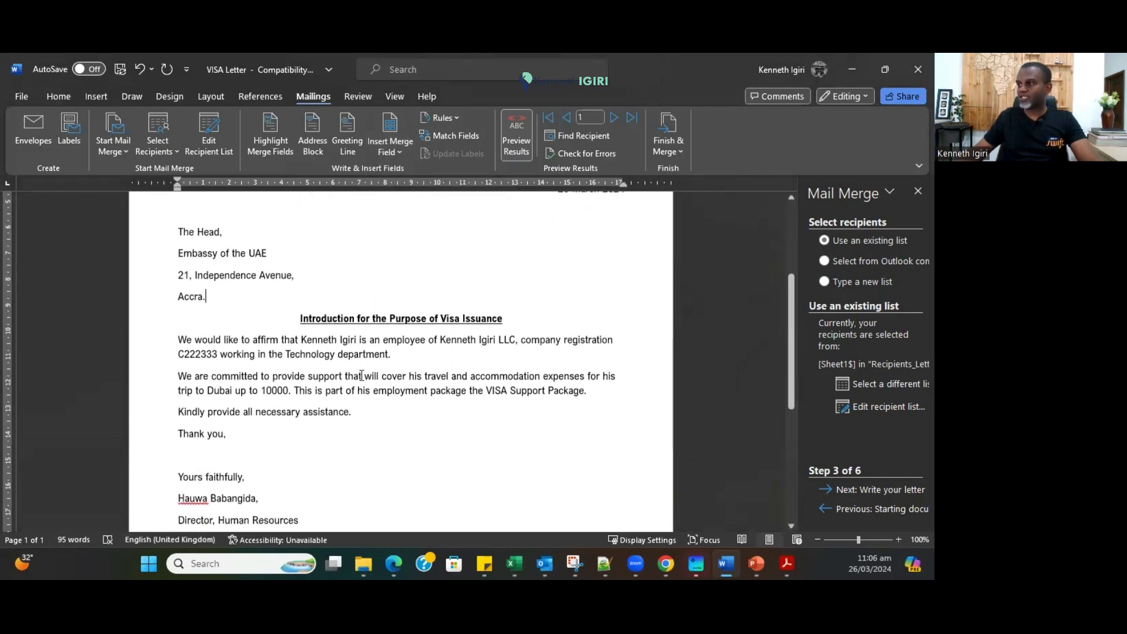
scroll(361, 375, up, 4)
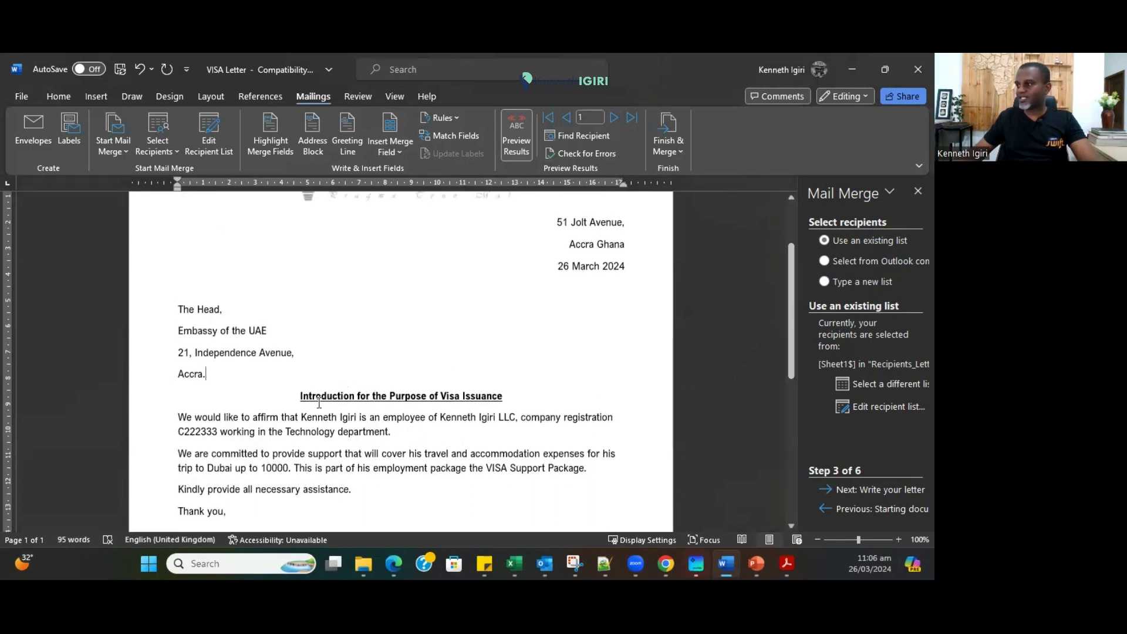
Check the recipient's name and place the cursor just before the 10000 amount.
drag(302, 418, 351, 416)
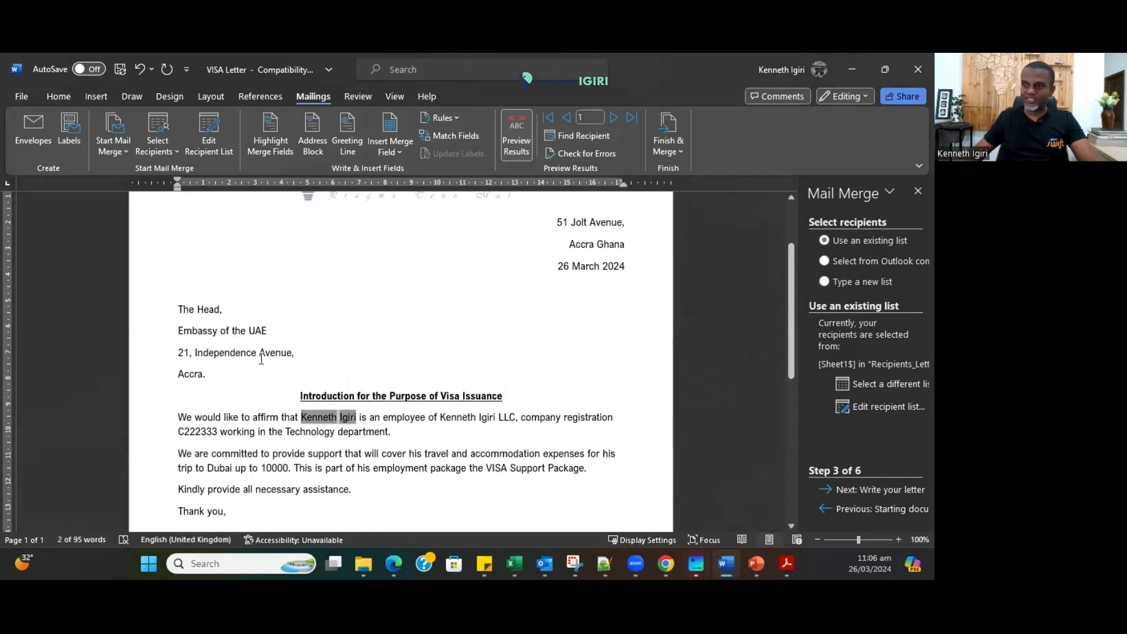
scroll(451, 462, down, 2)
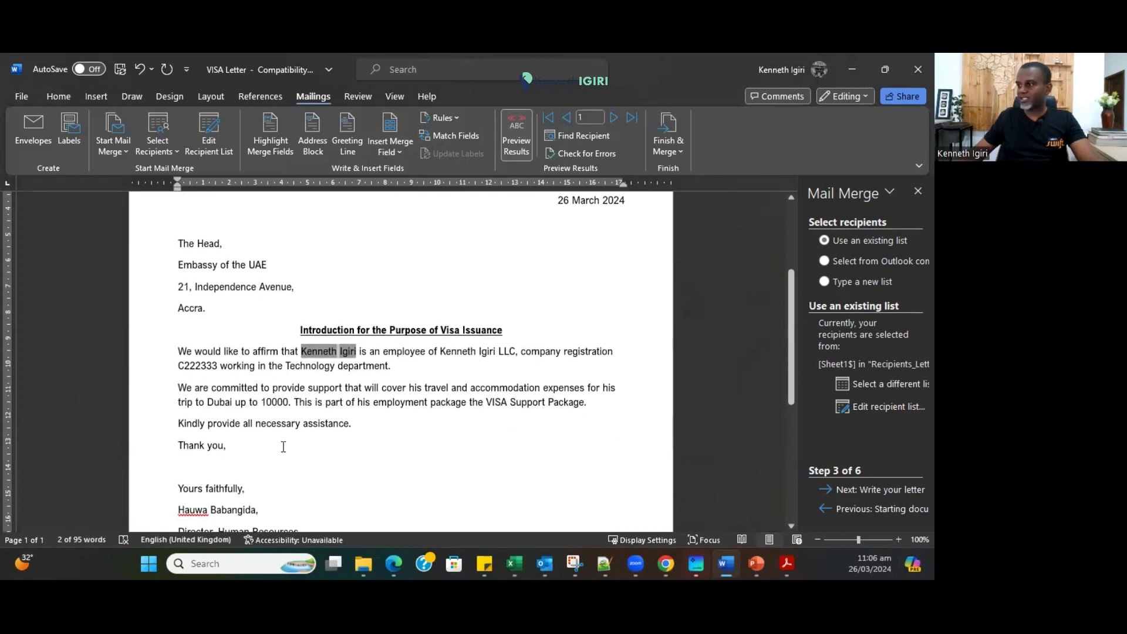
click(274, 403)
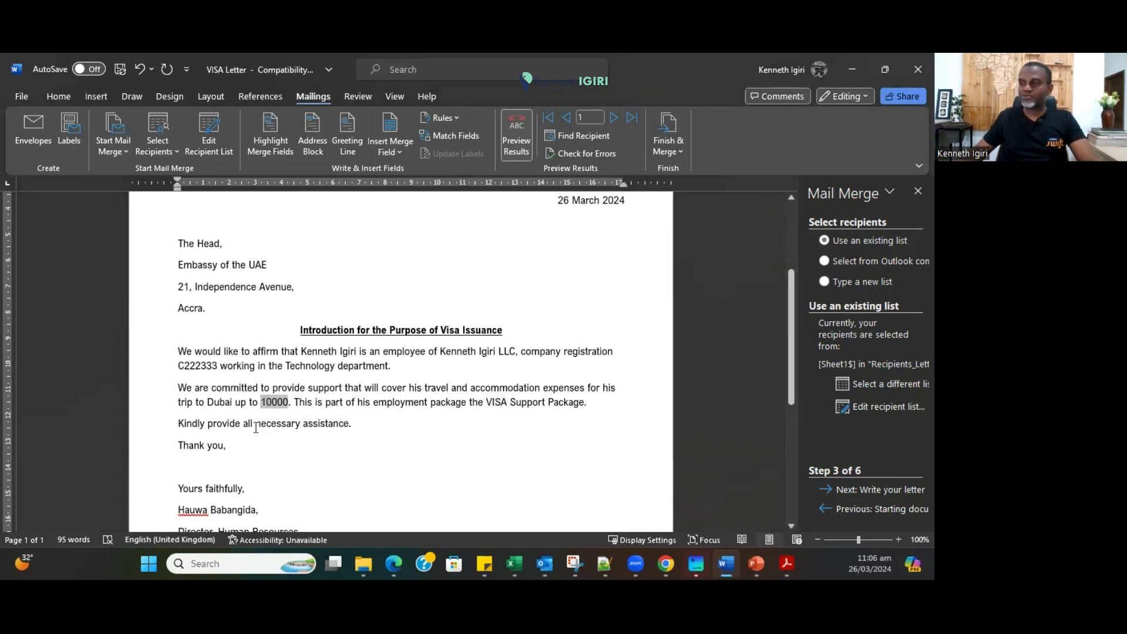
Prefix the cover amount with $ and advance the preview three recipients.
text($)
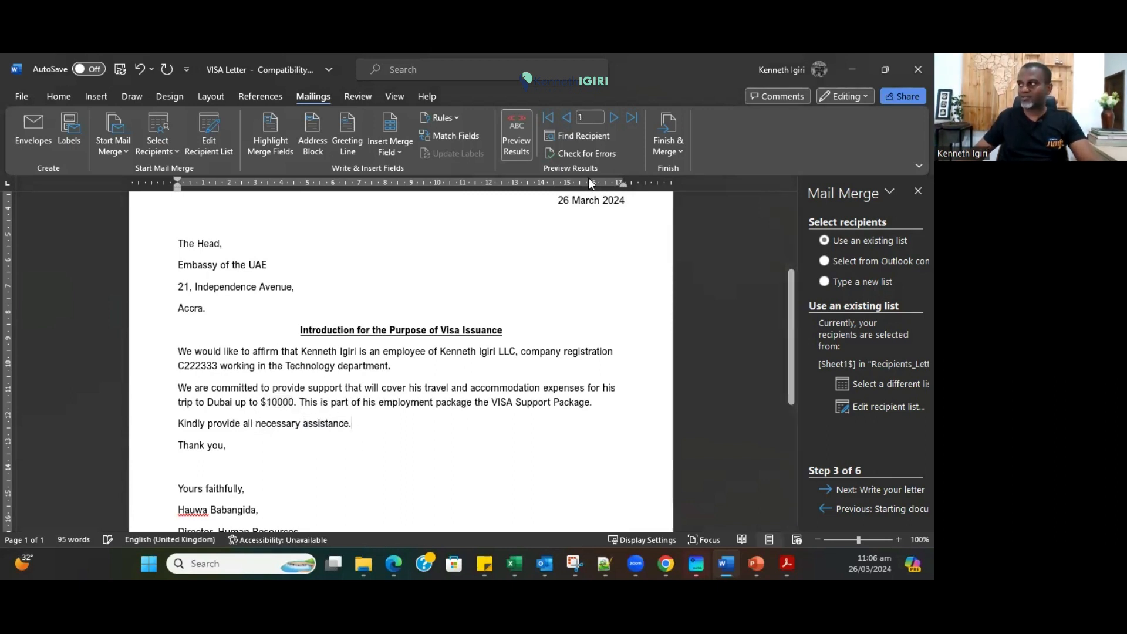
click(611, 117)
click(610, 117)
click(610, 117)
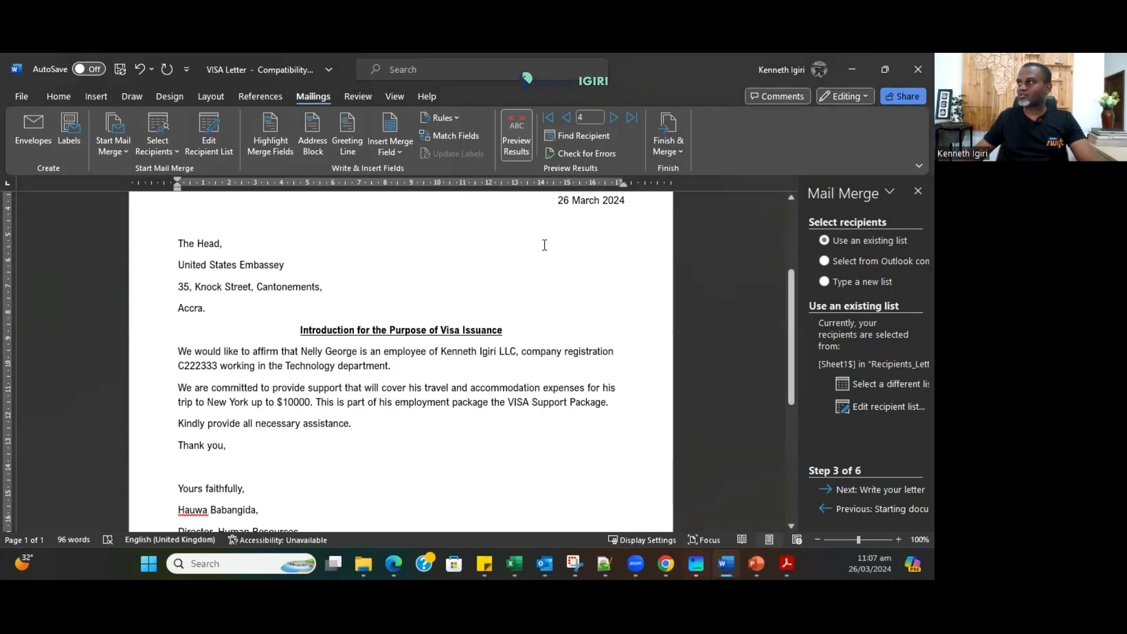
Turn off the preview to display raw fields such as «First_Name» and «Cover».
click(525, 145)
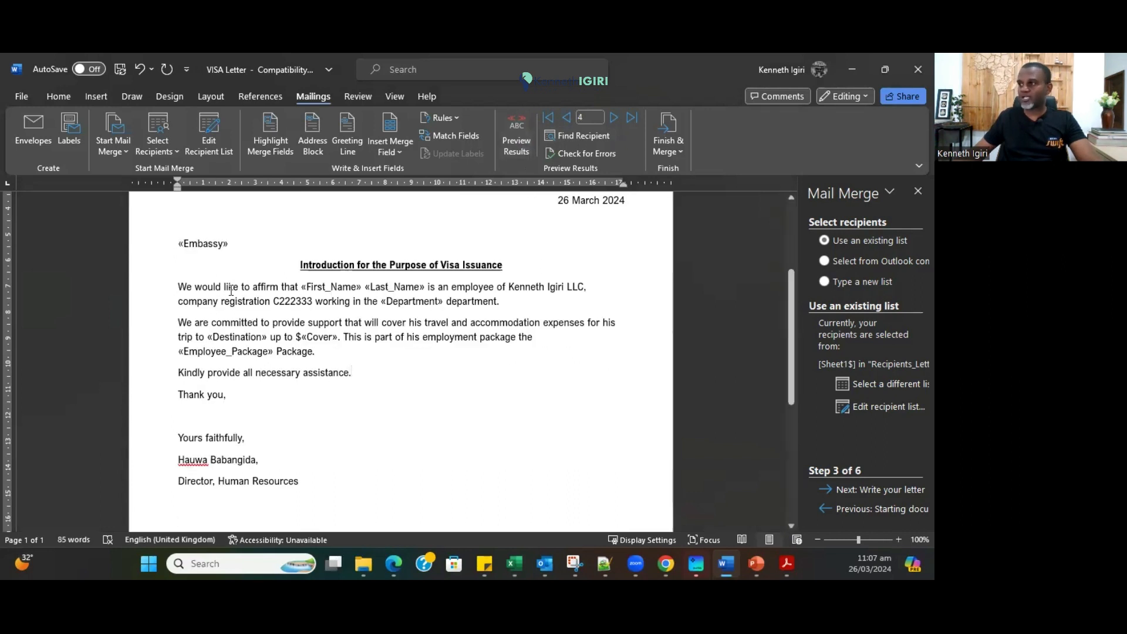
drag(302, 287, 362, 286)
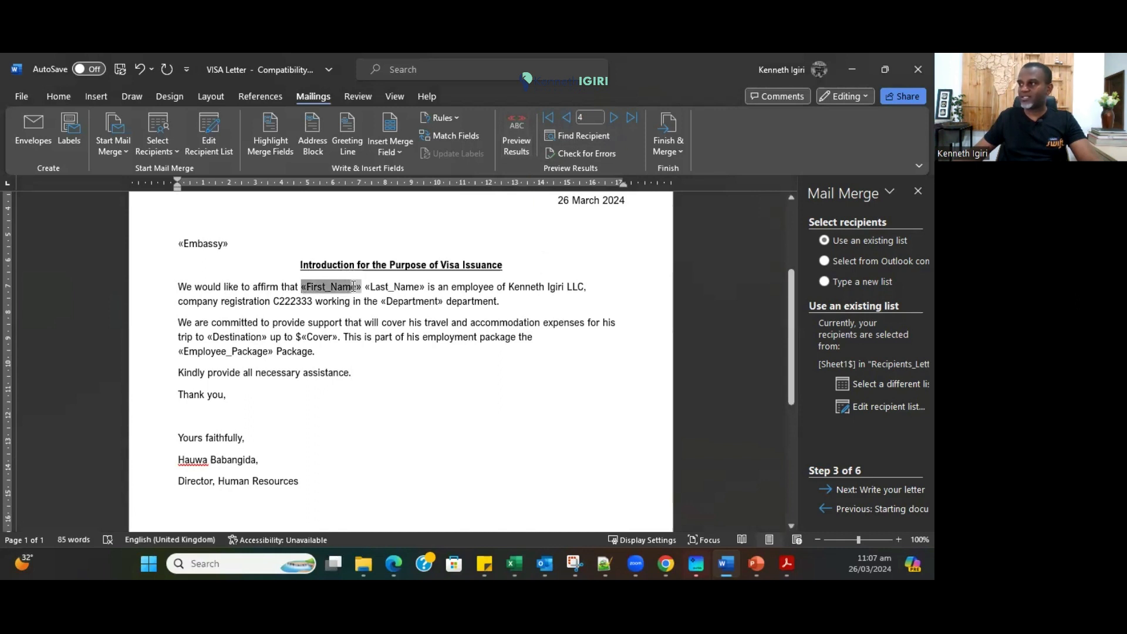
click(356, 303)
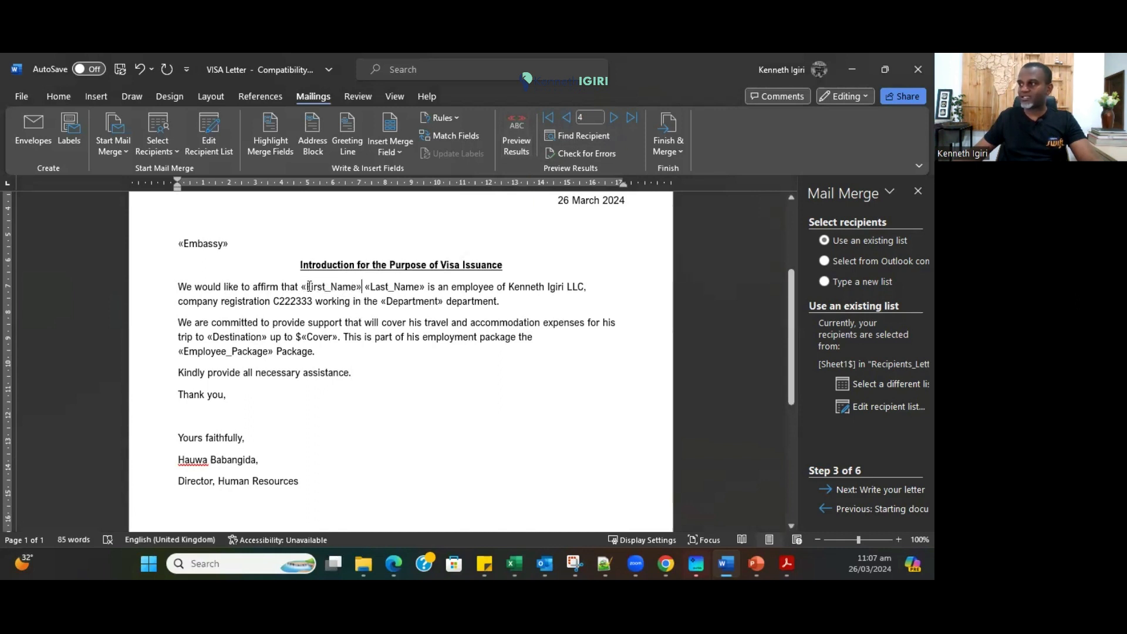
Make the «First_Name» and «Last_Name» merge fields bold.
drag(302, 288, 425, 285)
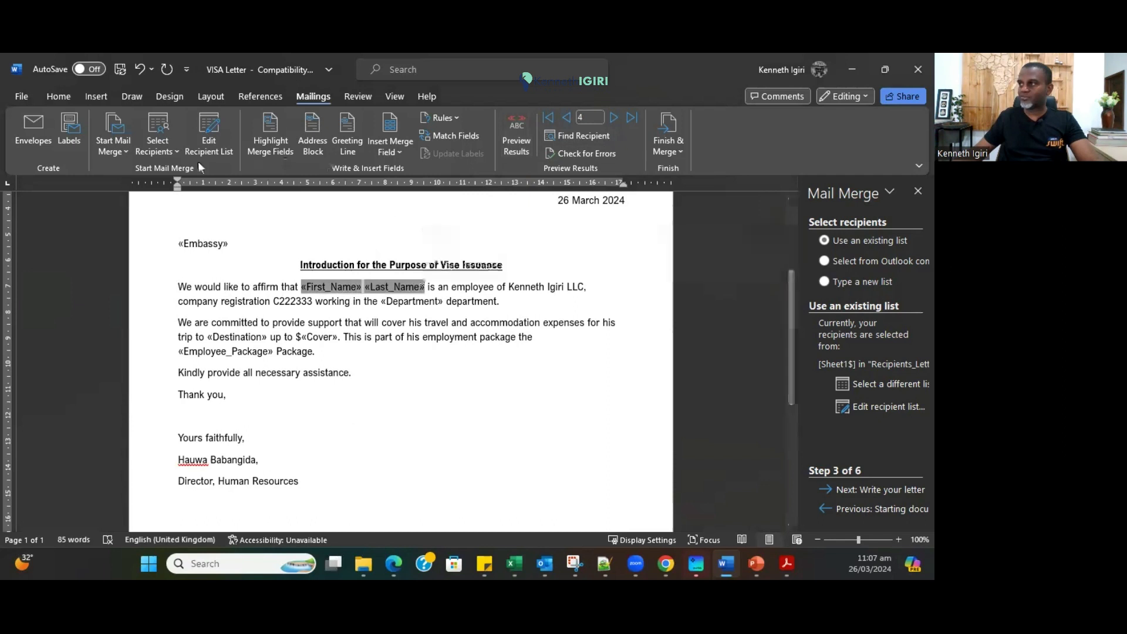
click(66, 97)
click(77, 147)
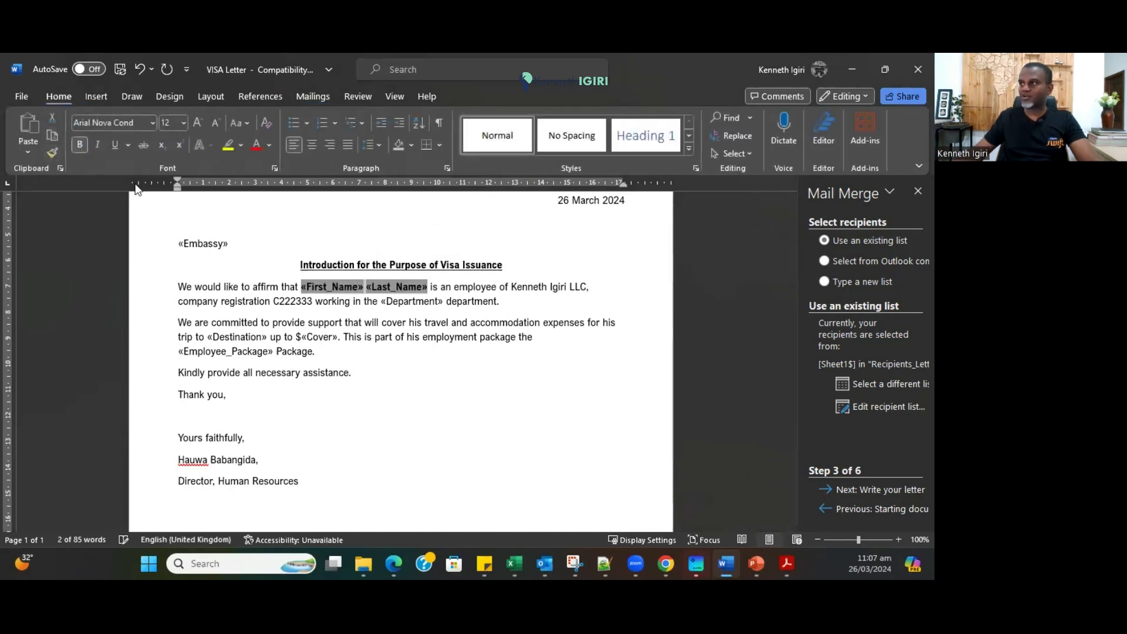
click(372, 337)
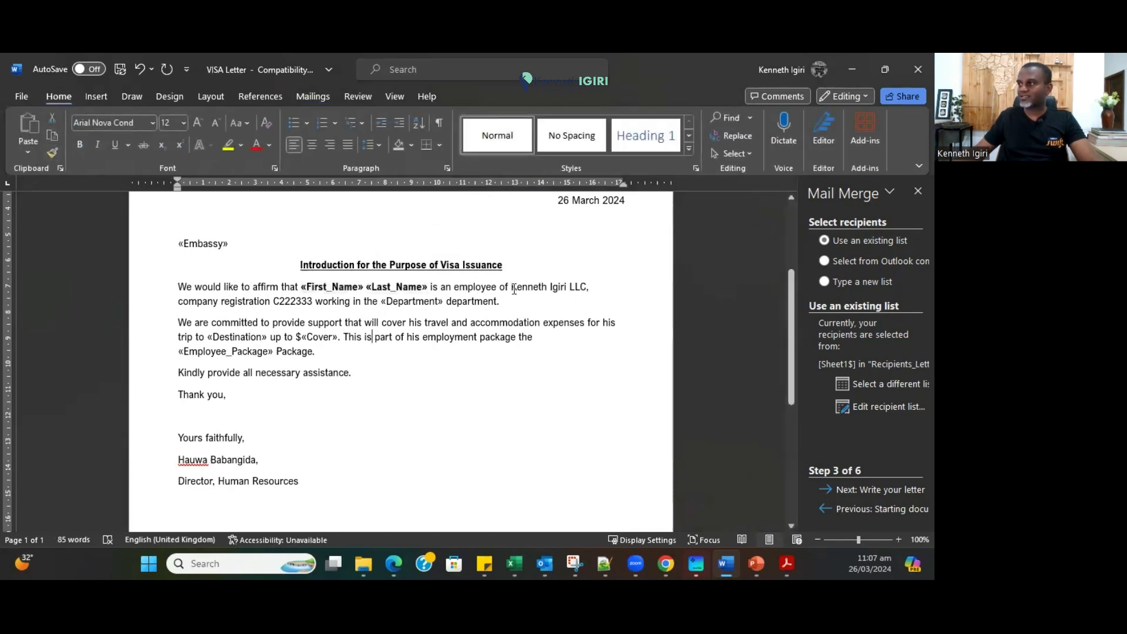
Make the «Employee_Package» merge field bold.
drag(180, 352, 271, 349)
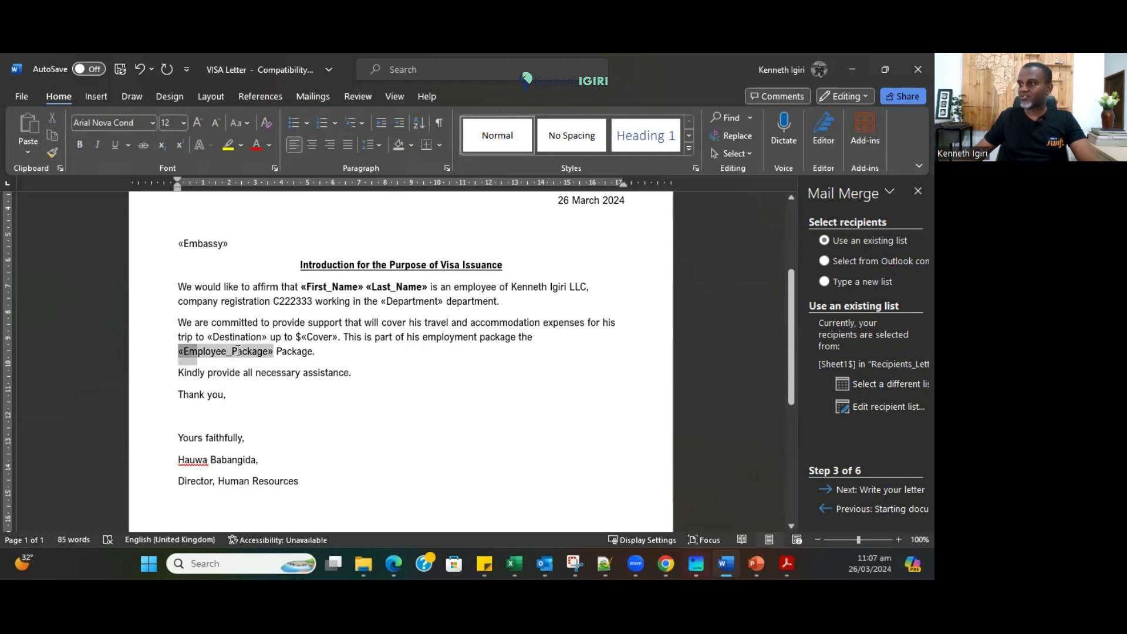
click(80, 144)
click(403, 395)
scroll(283, 274, up, 3)
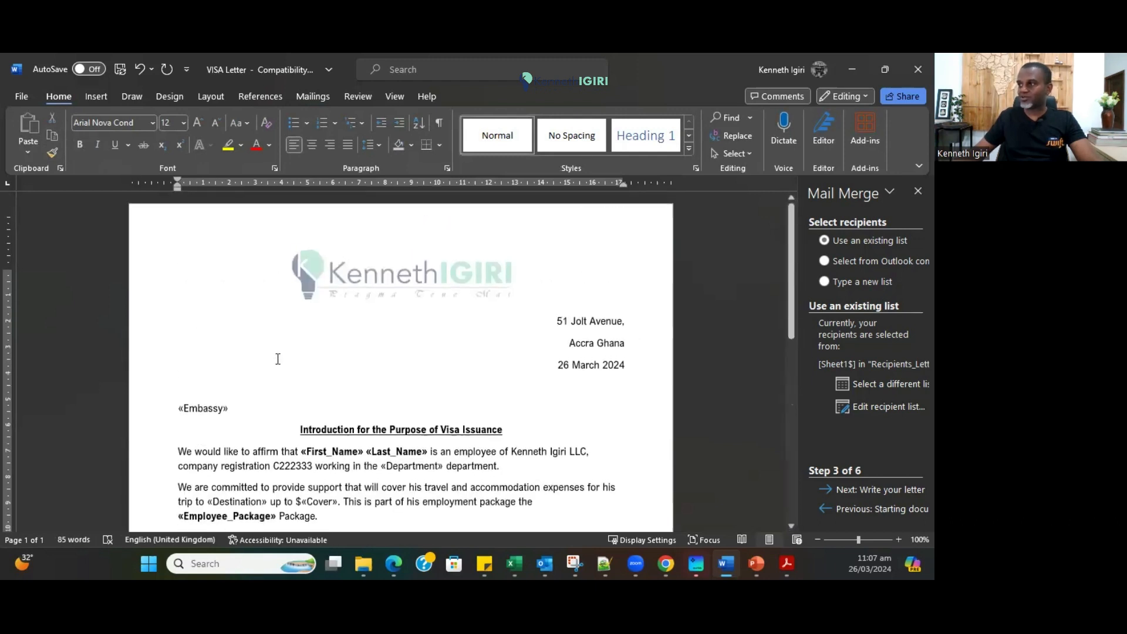
scroll(277, 356, down, 2)
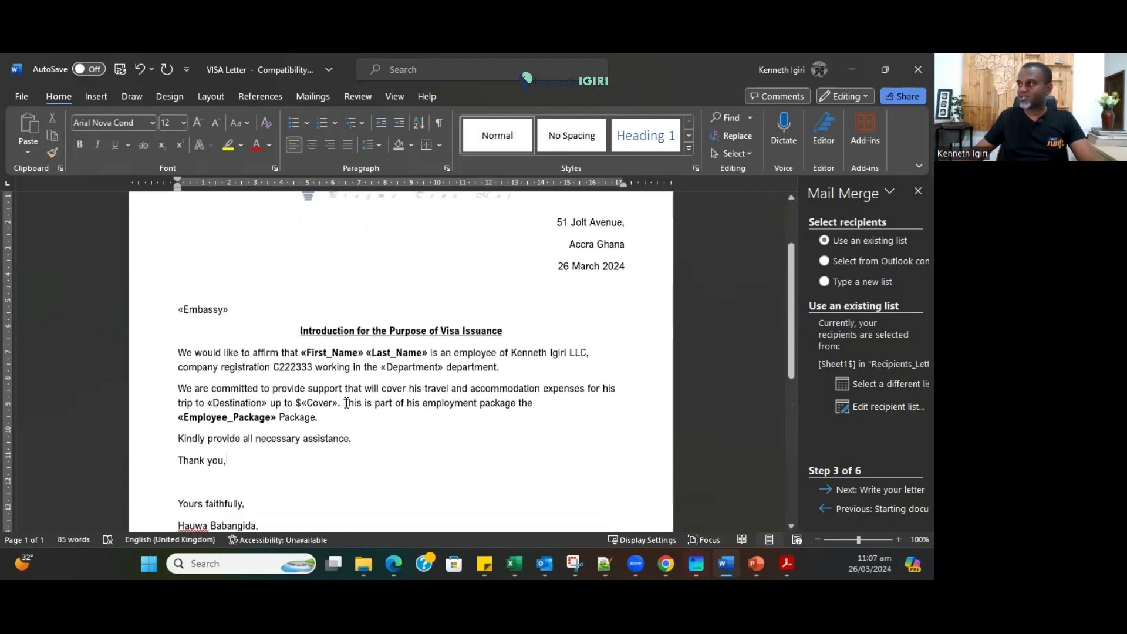
scroll(307, 386, down, 2)
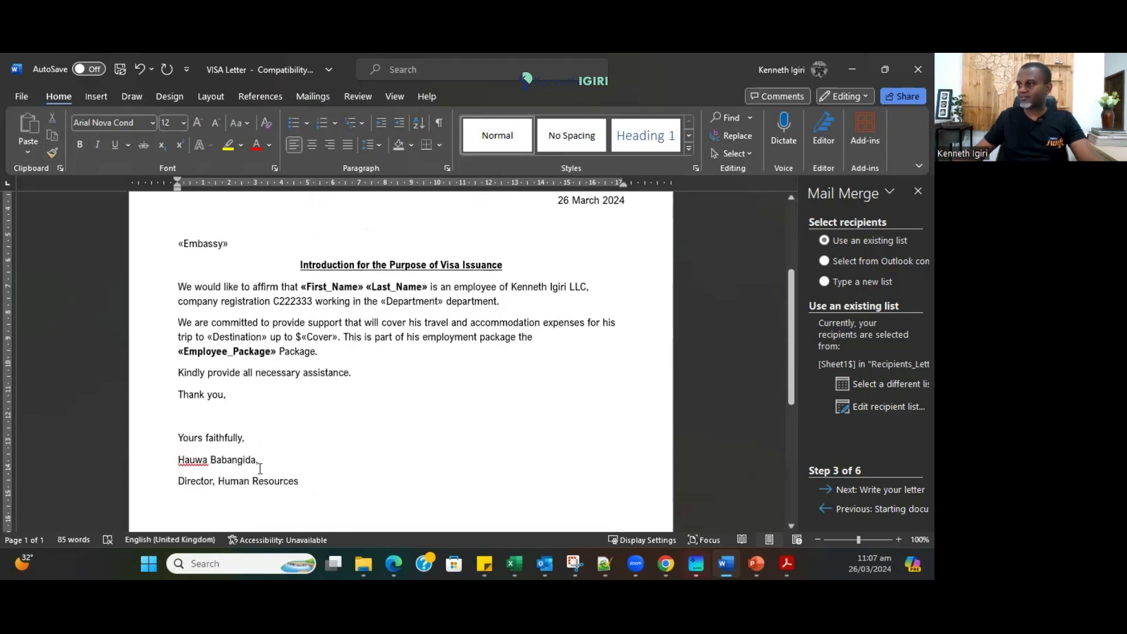
scroll(422, 444, up, 4)
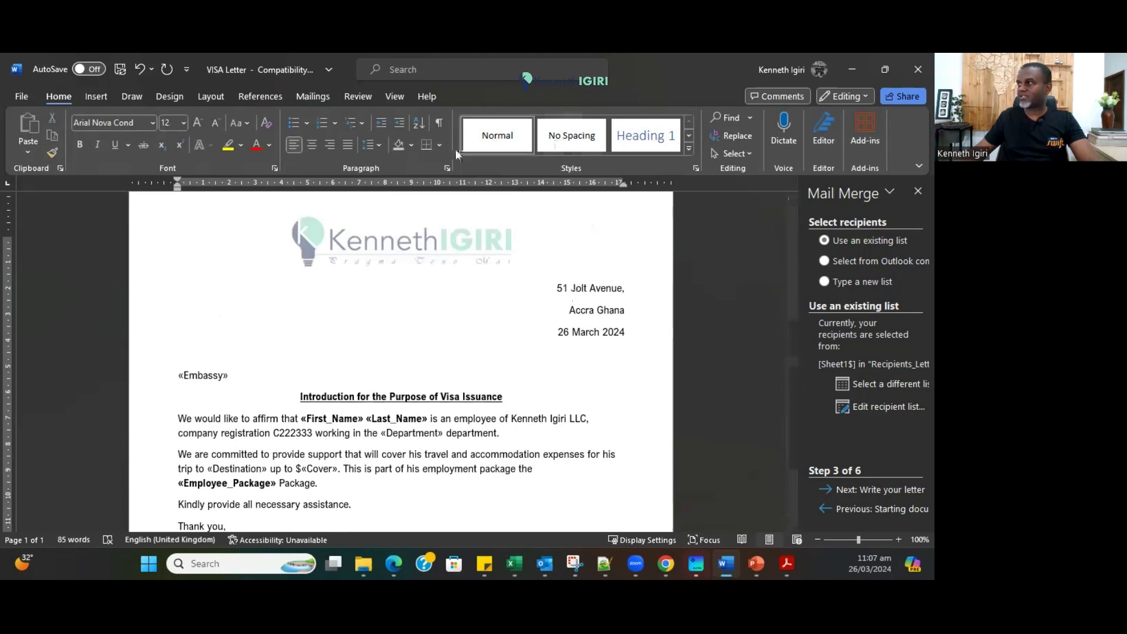
Turn Preview Results back on to show recipient 4's letter with bold fields.
click(313, 97)
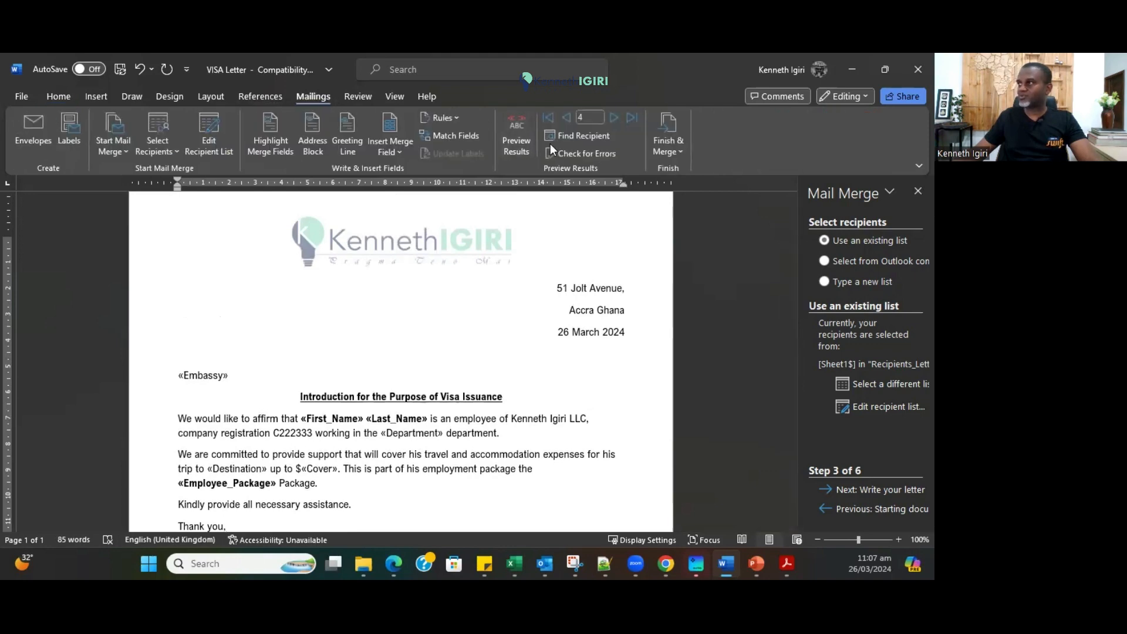
click(515, 140)
scroll(335, 389, down, 3)
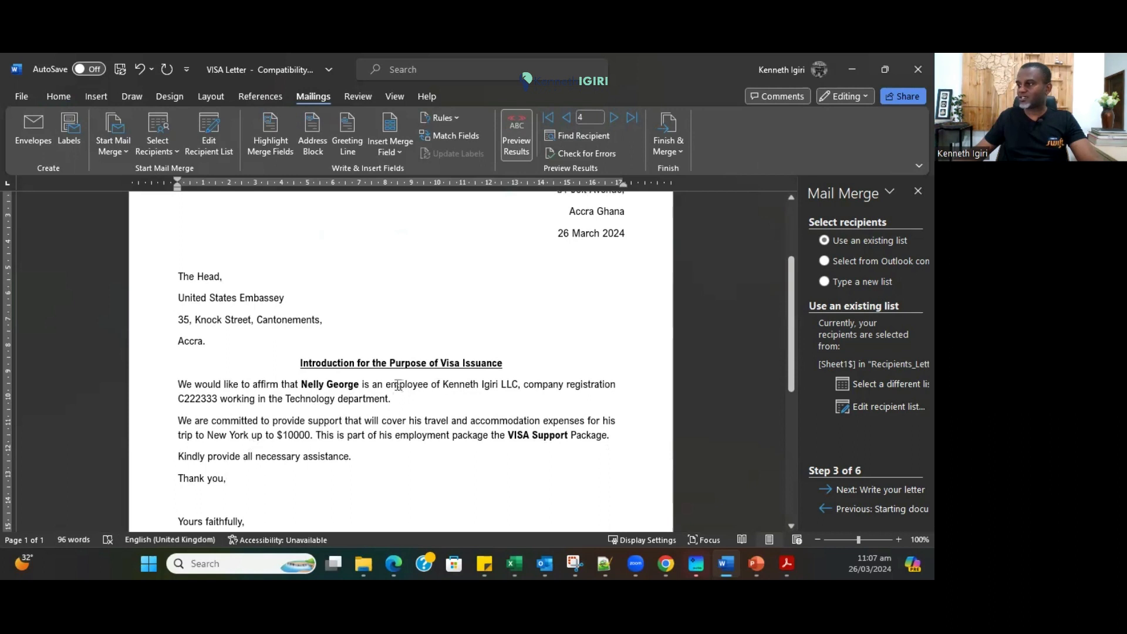
scroll(398, 385, up, 1)
Step the preview forward two recipients and back two.
click(614, 118)
click(614, 117)
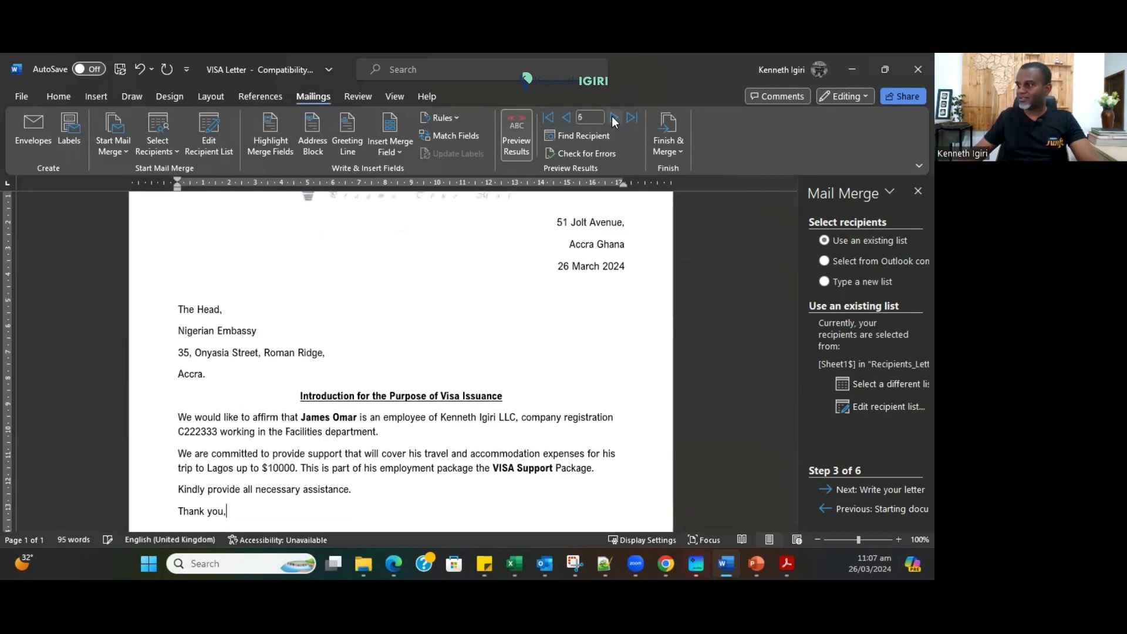
click(565, 118)
click(565, 117)
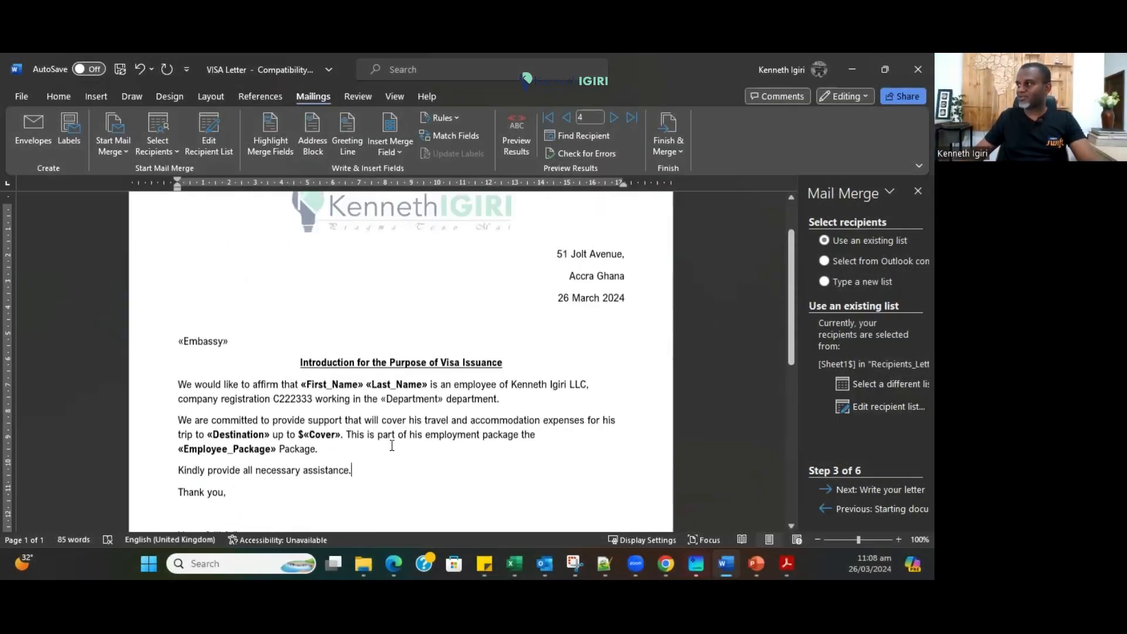
scroll(392, 446, up, 2)
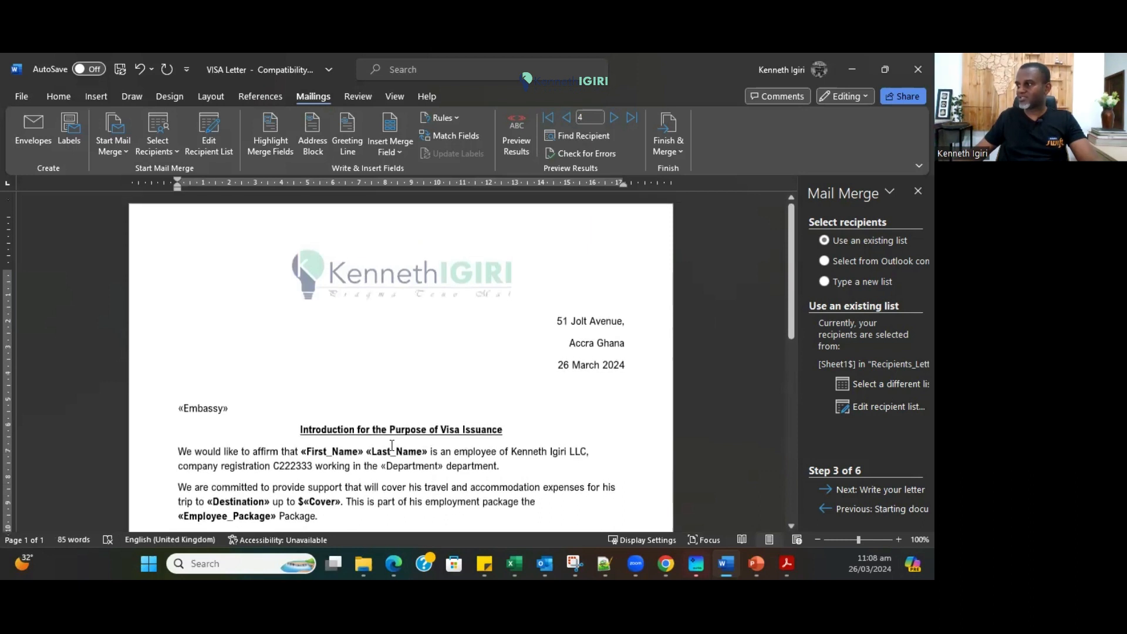
scroll(392, 446, down, 4)
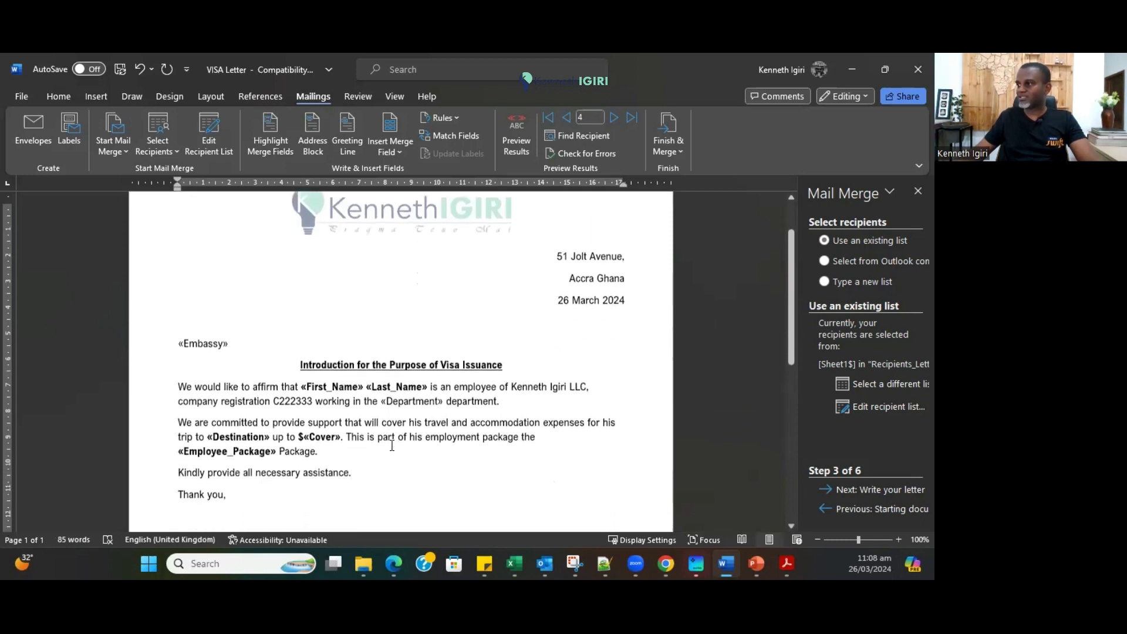
Check the Insert Merge Field list without inserting, review the letter, and save the template.
click(395, 152)
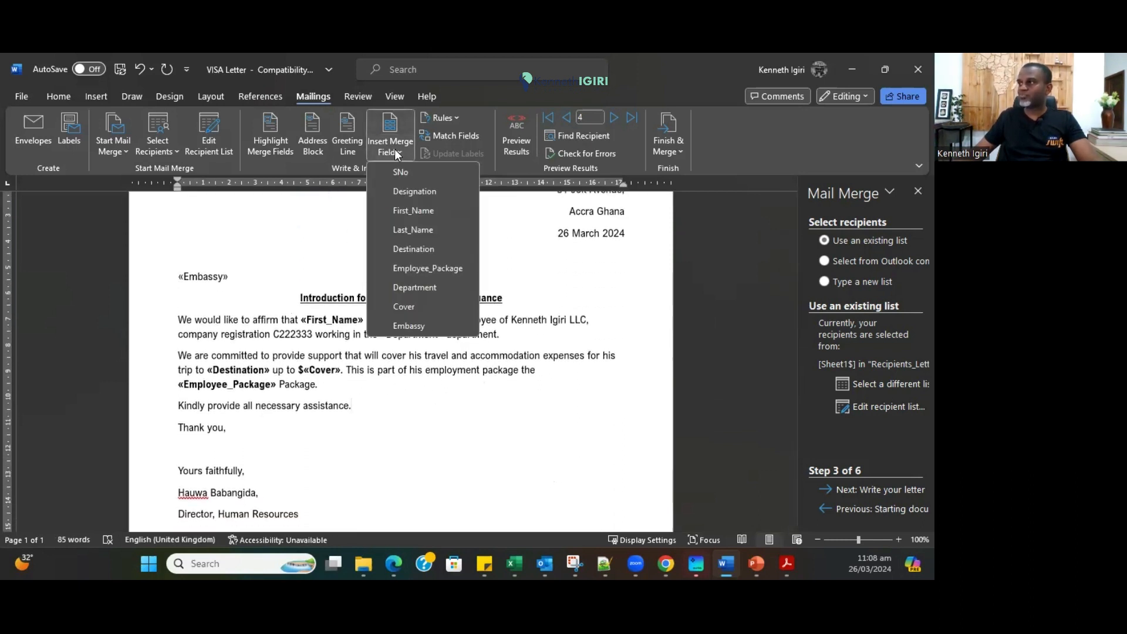
click(392, 407)
scroll(390, 409, down, 5)
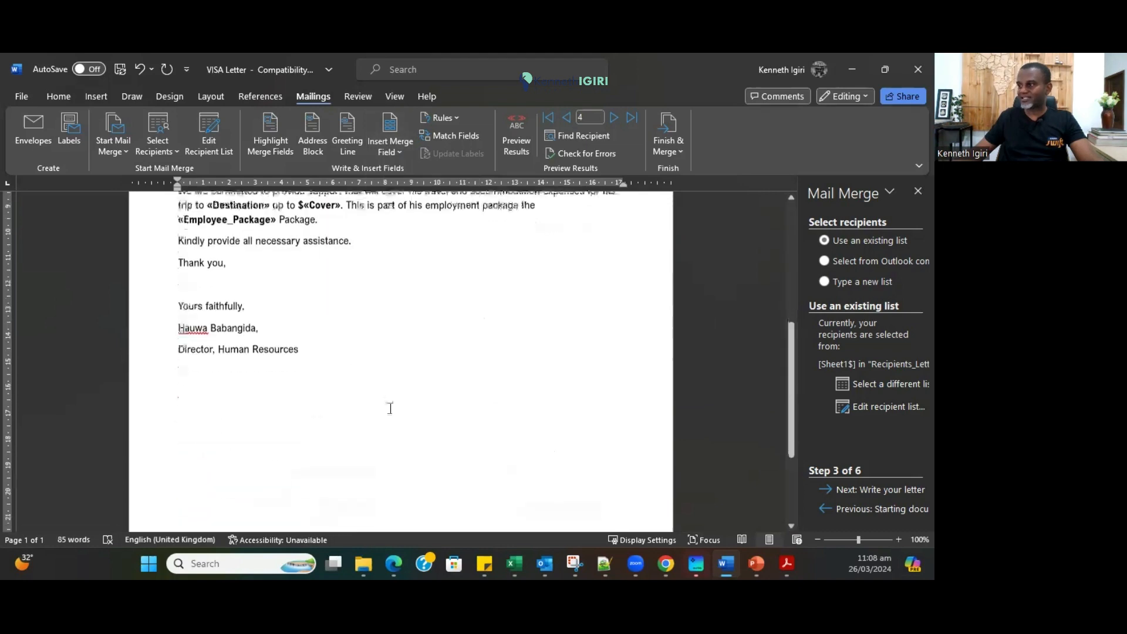
scroll(389, 408, up, 10)
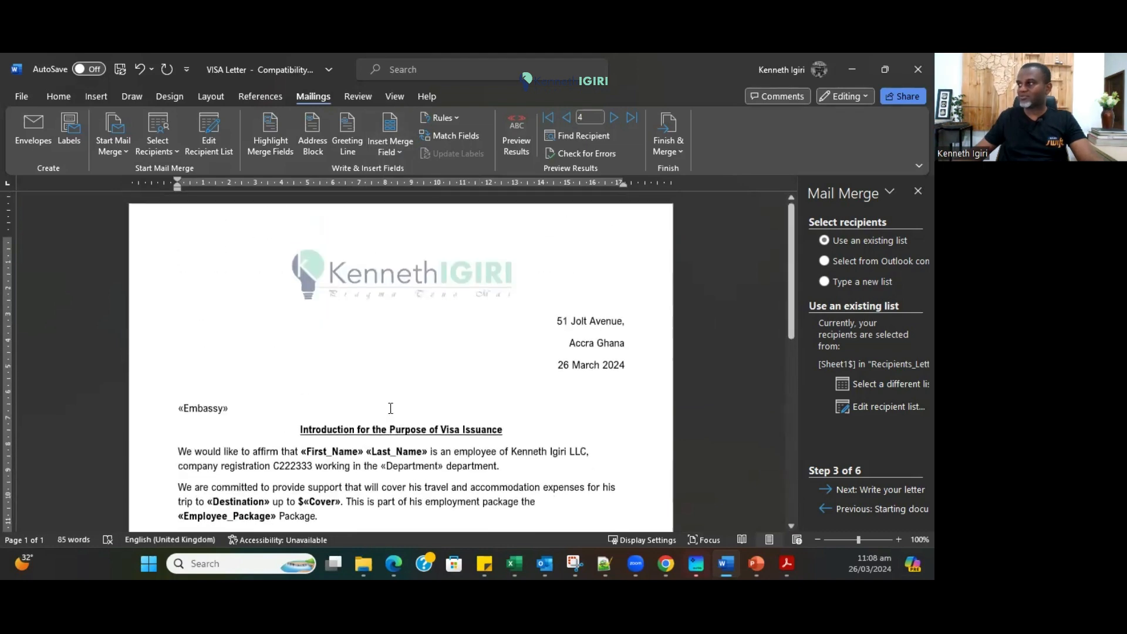
scroll(390, 408, down, 2)
scroll(386, 408, down, 2)
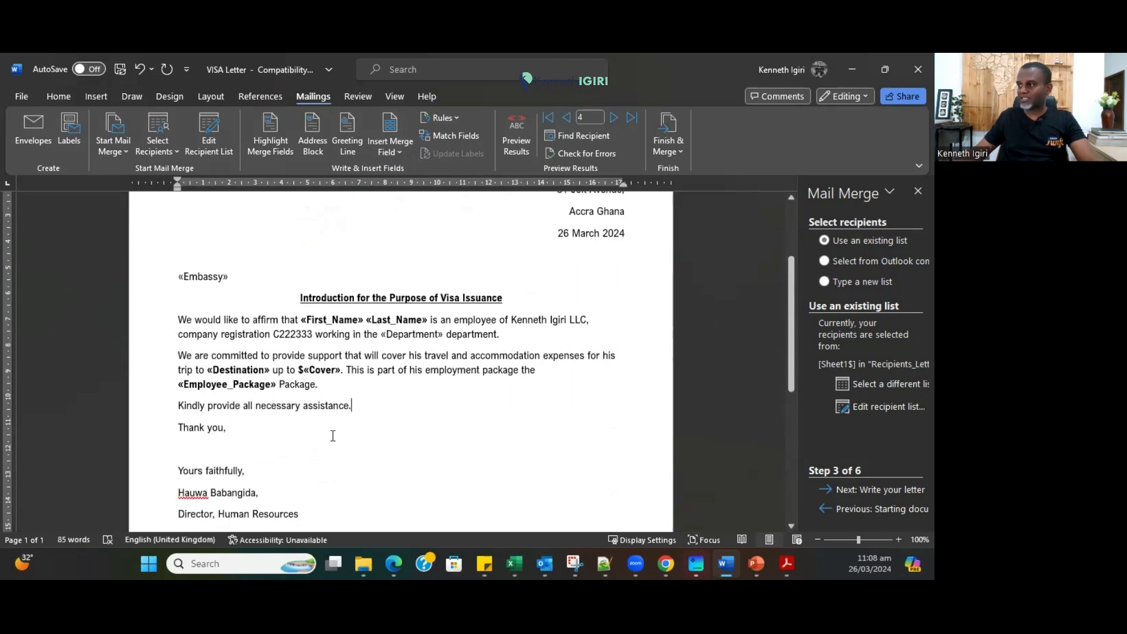
scroll(333, 435, down, 7)
scroll(333, 436, up, 4)
click(120, 68)
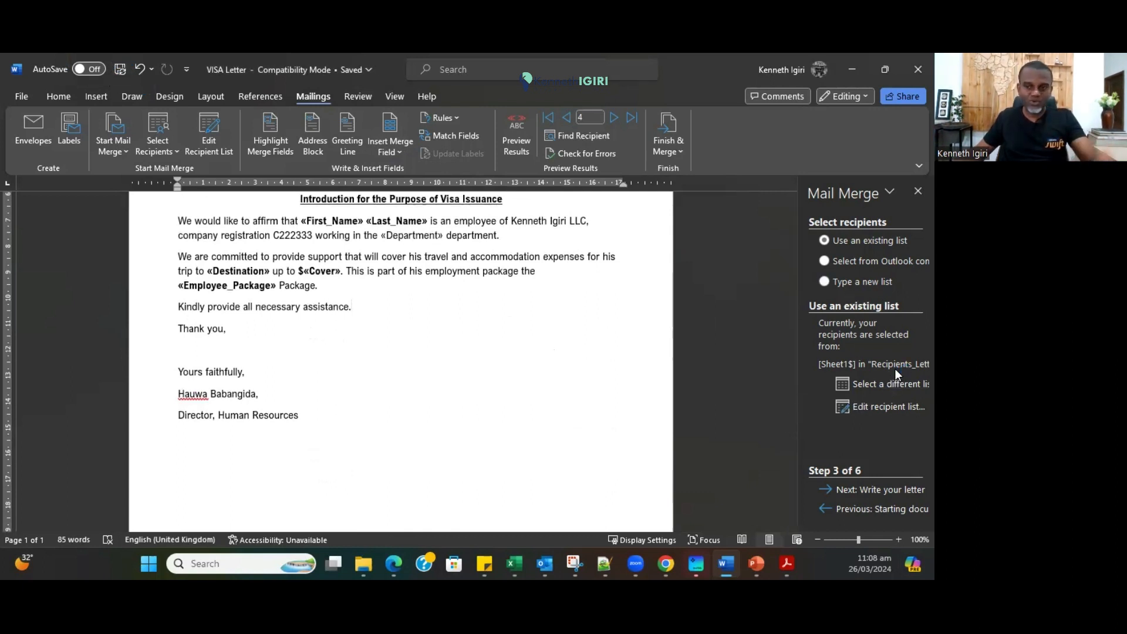
Advance the Mail Merge wizard through Step 4 to the Step 5 letter preview.
click(877, 491)
scroll(511, 399, up, 4)
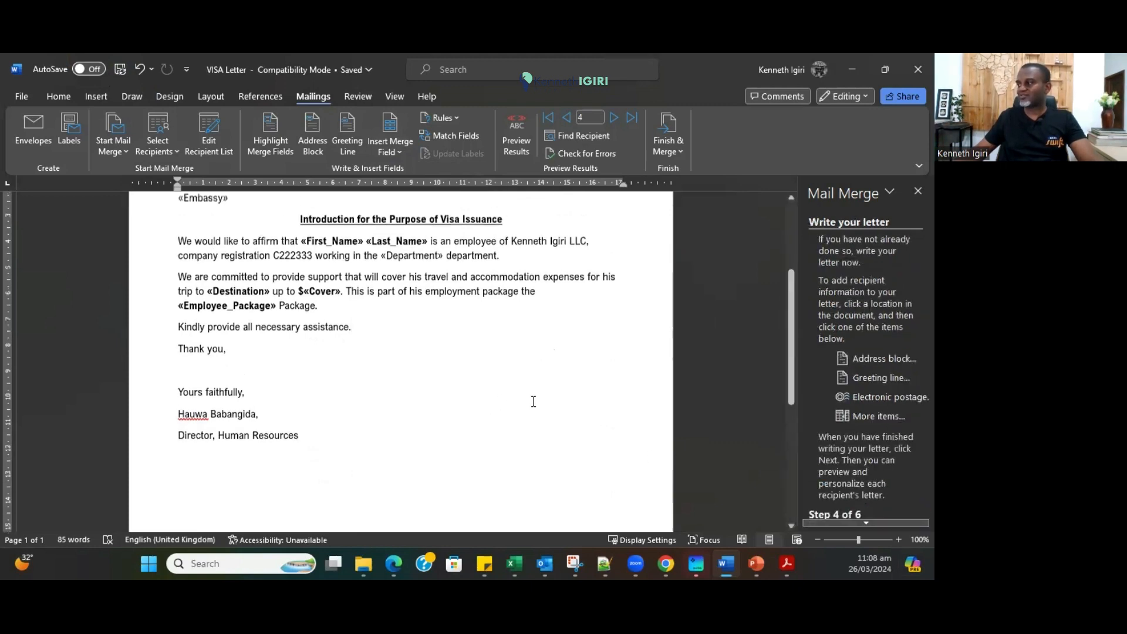
scroll(340, 321, down, 3)
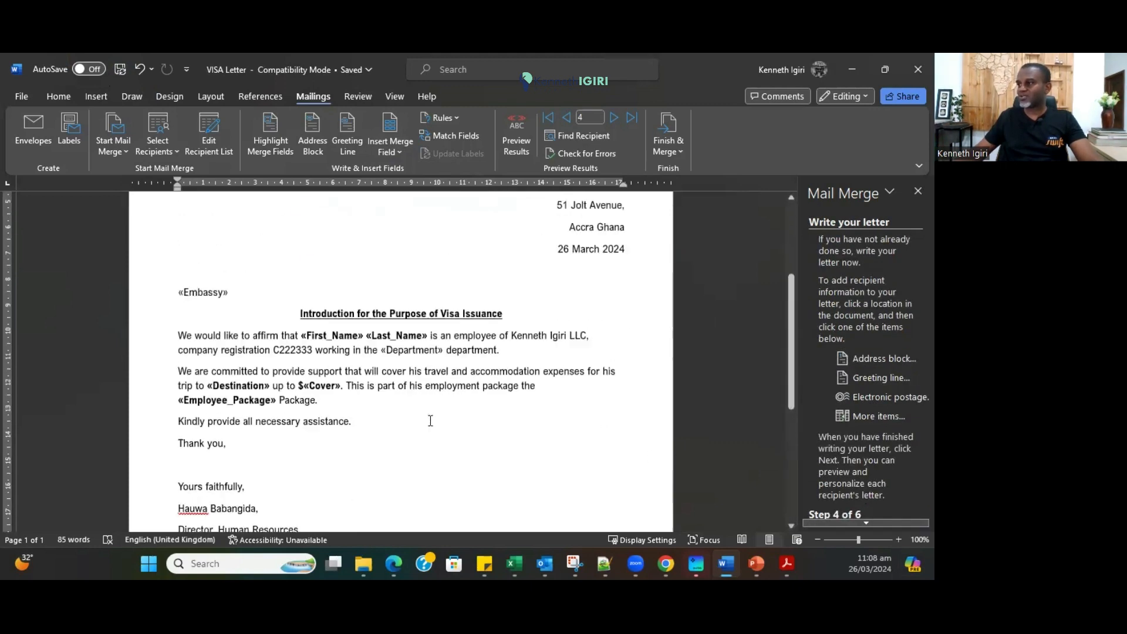
scroll(875, 507, down, 1)
click(879, 499)
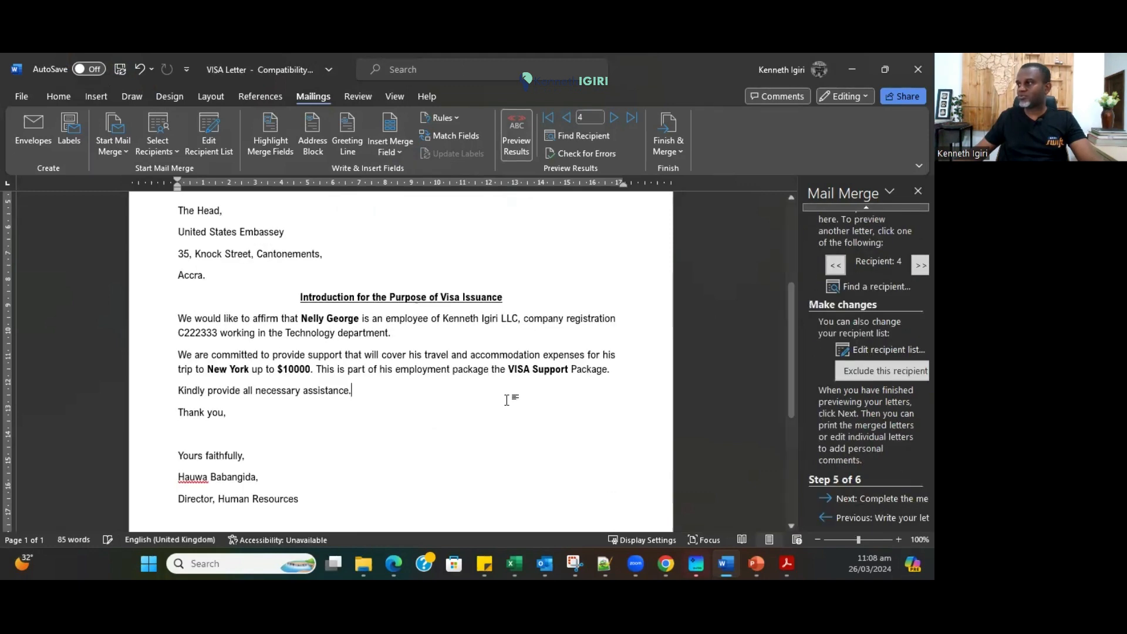
scroll(455, 408, down, 3)
scroll(454, 409, up, 3)
scroll(415, 299, up, 2)
scroll(415, 298, down, 3)
scroll(291, 398, up, 2)
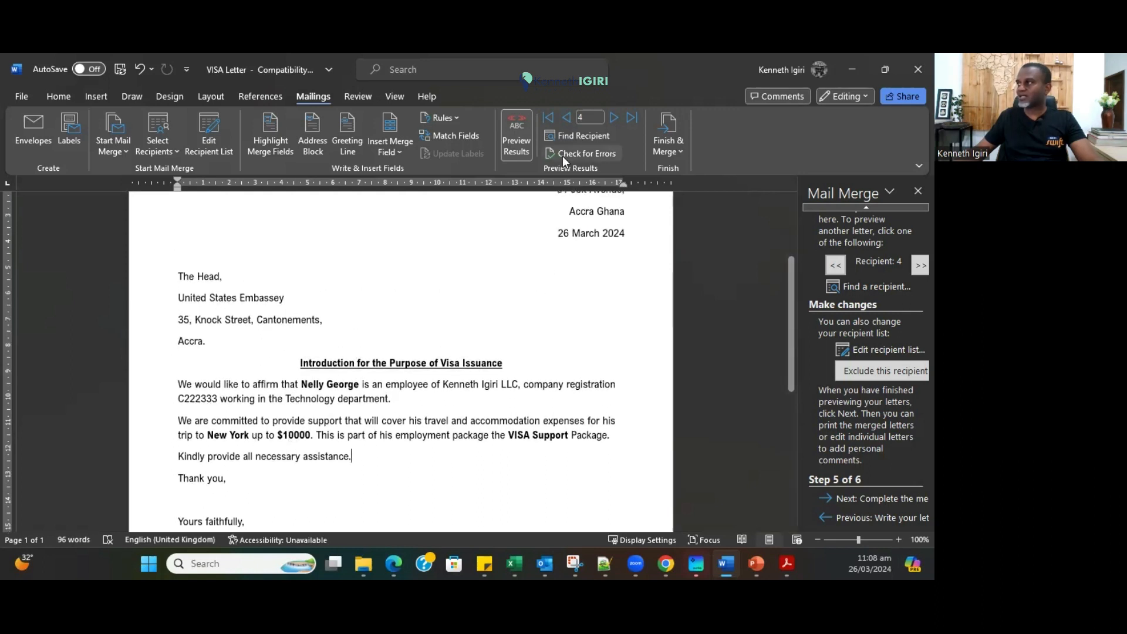
Browse back to recipient 2's United Kingdom embassy letter, then move to Complete the merge.
click(566, 118)
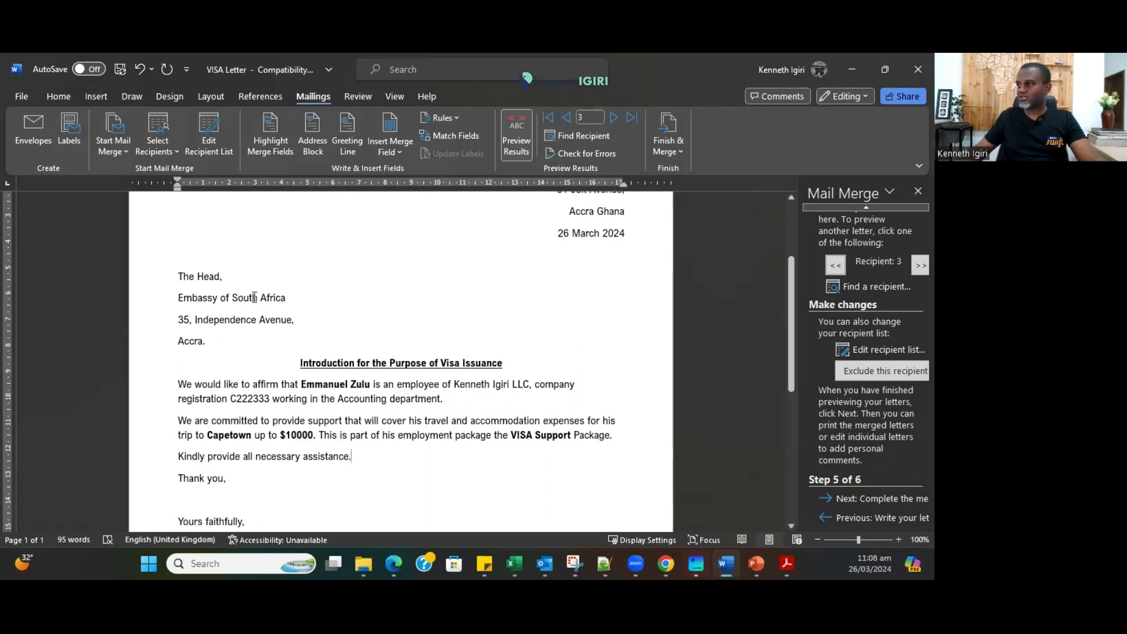
click(566, 118)
scroll(427, 439, down, 5)
scroll(427, 439, up, 8)
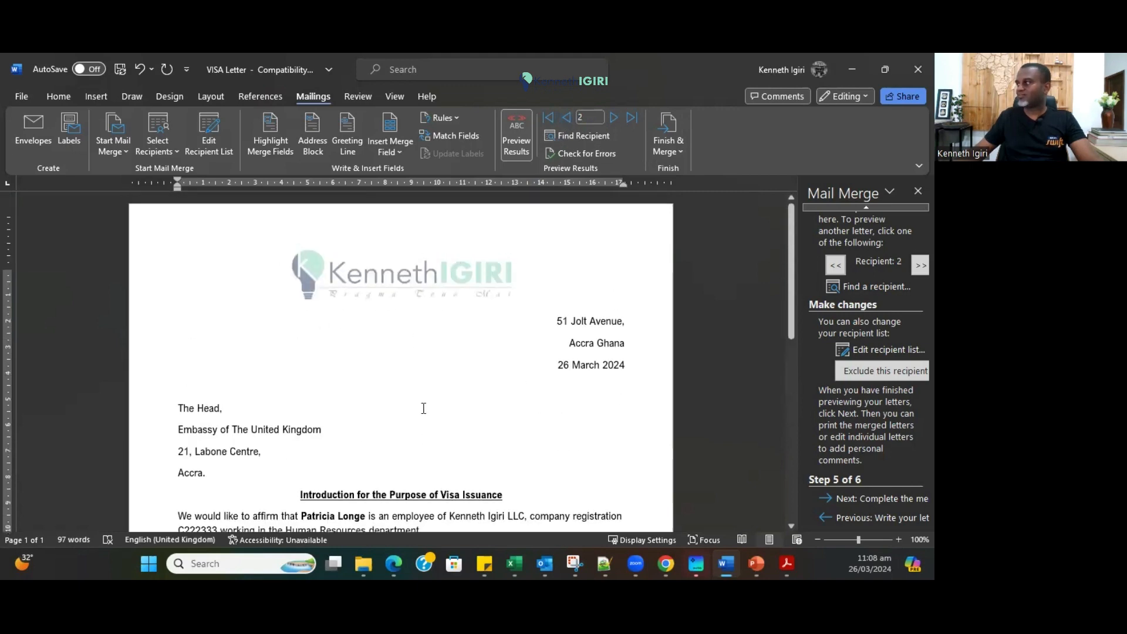
scroll(424, 408, down, 6)
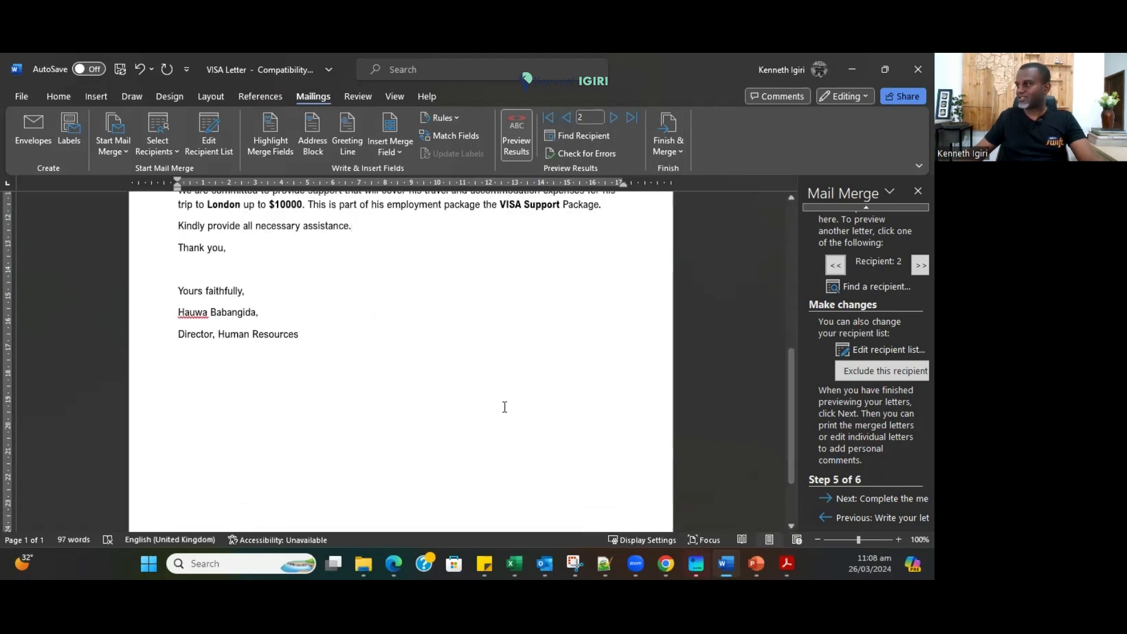
scroll(587, 405, up, 5)
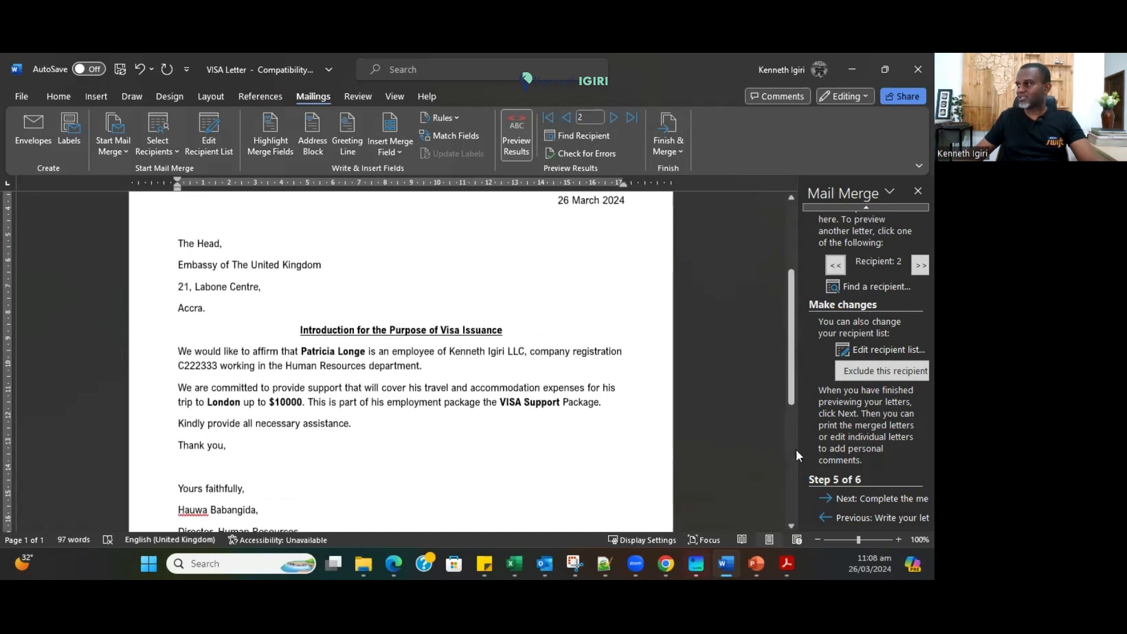
click(869, 500)
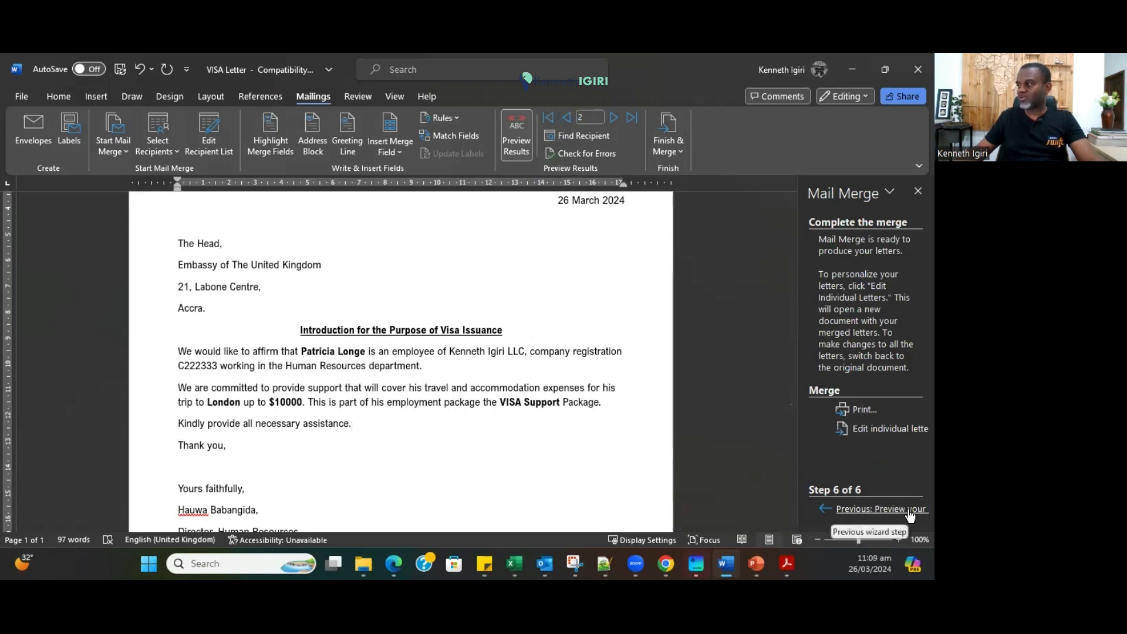
Print all merged records with Microsoft Print to PDF as 'VISA Letters' in the Mail Merge folder.
click(861, 411)
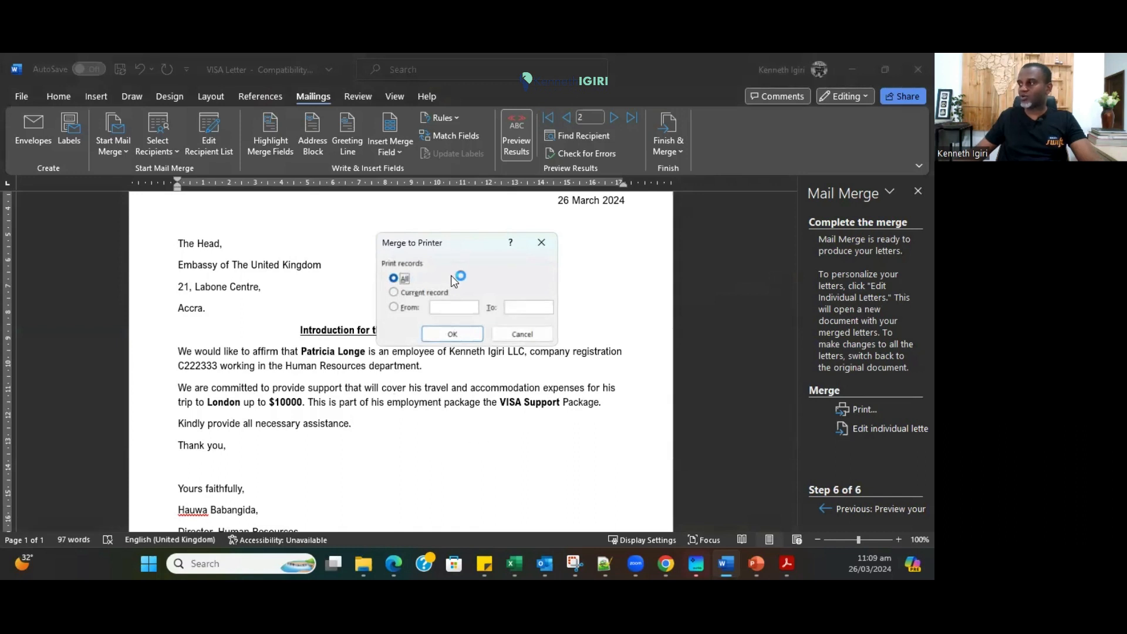
click(452, 334)
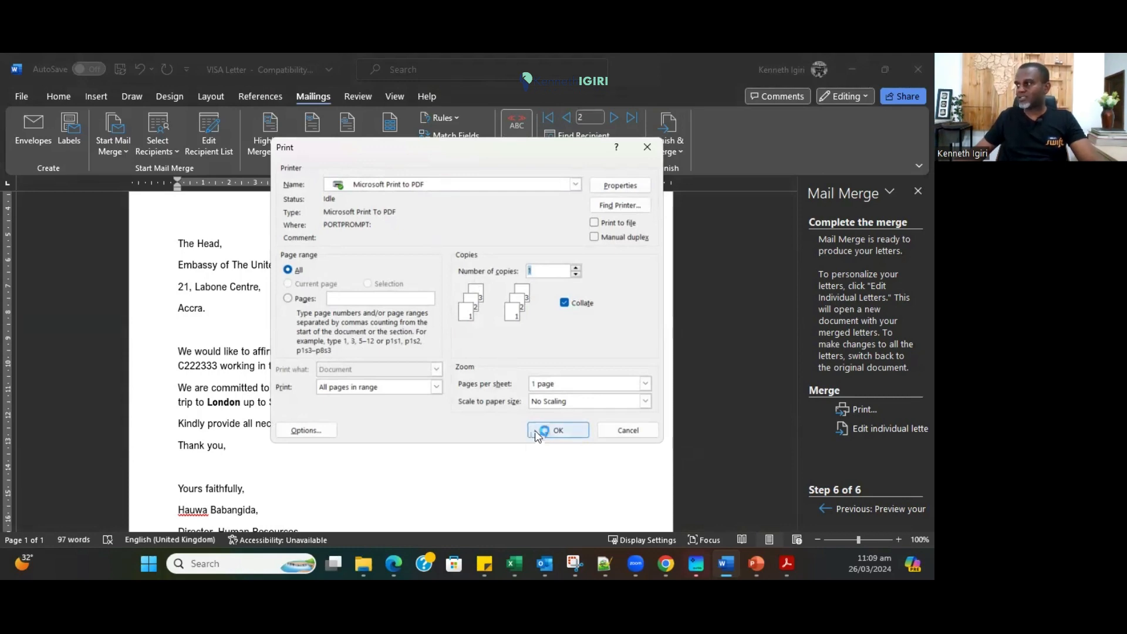
click(558, 430)
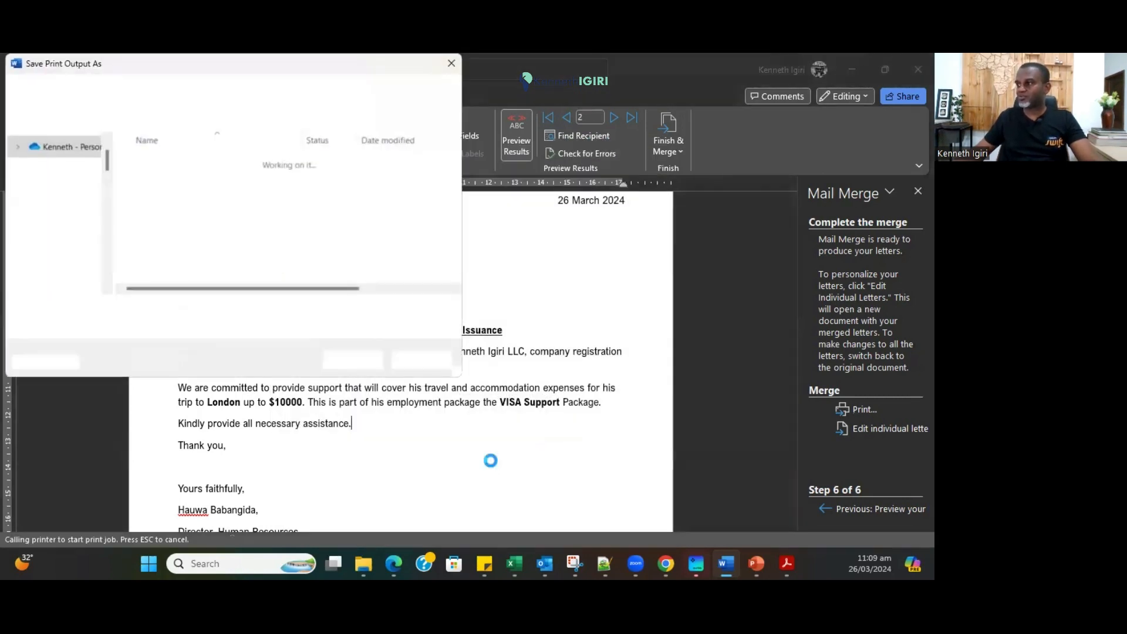
text(VISA Le)
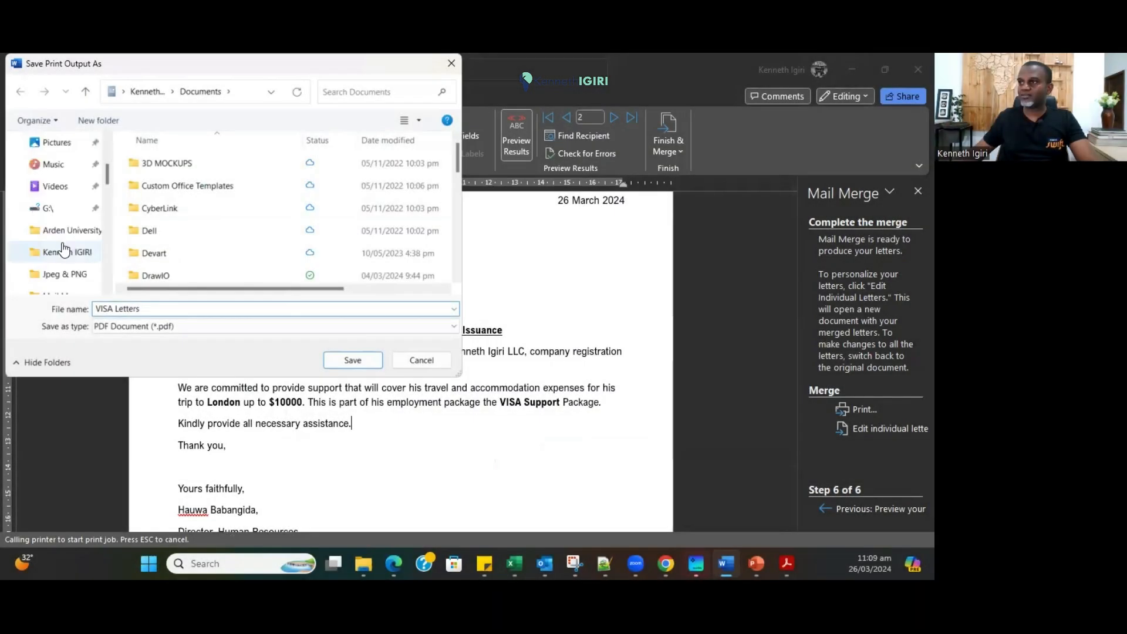
scroll(63, 250, down, 1)
click(64, 233)
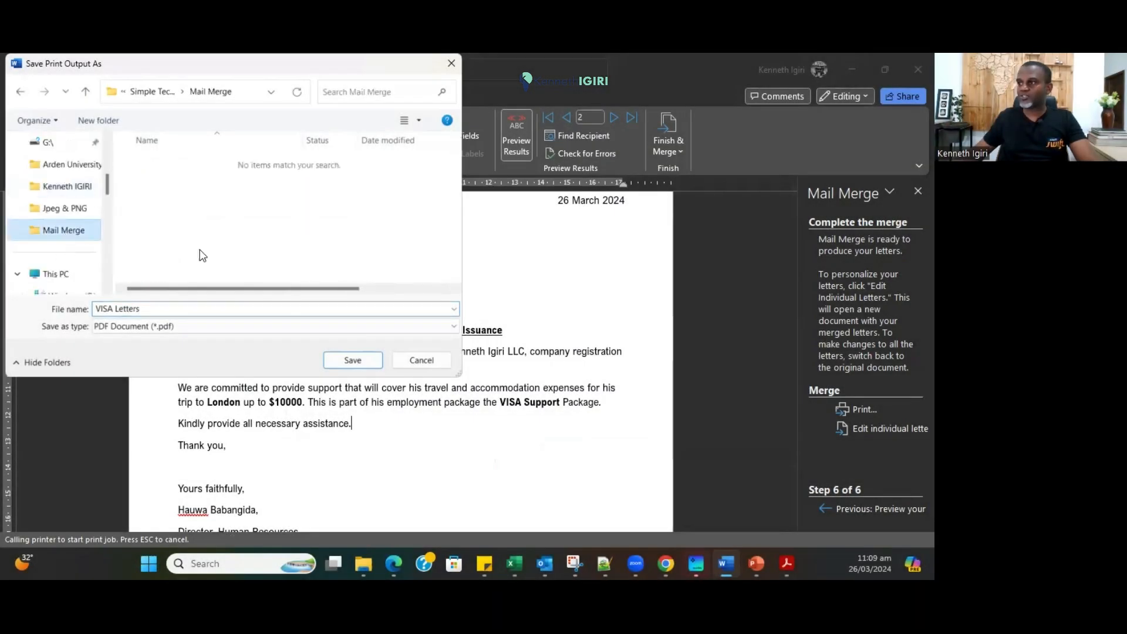
click(343, 359)
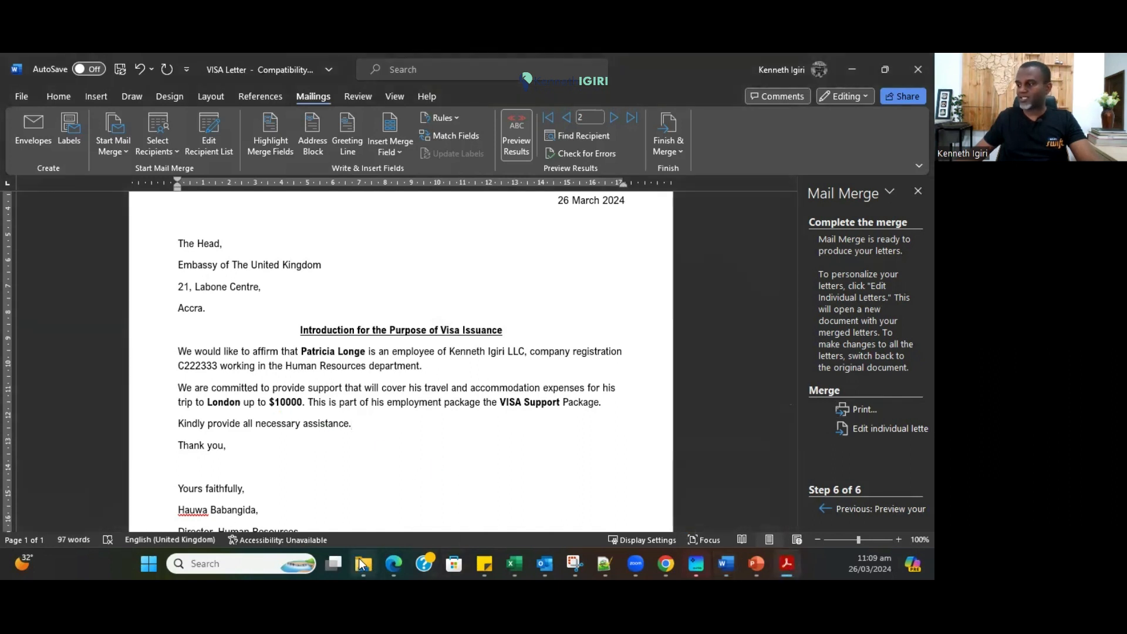
mouse_move(358, 560)
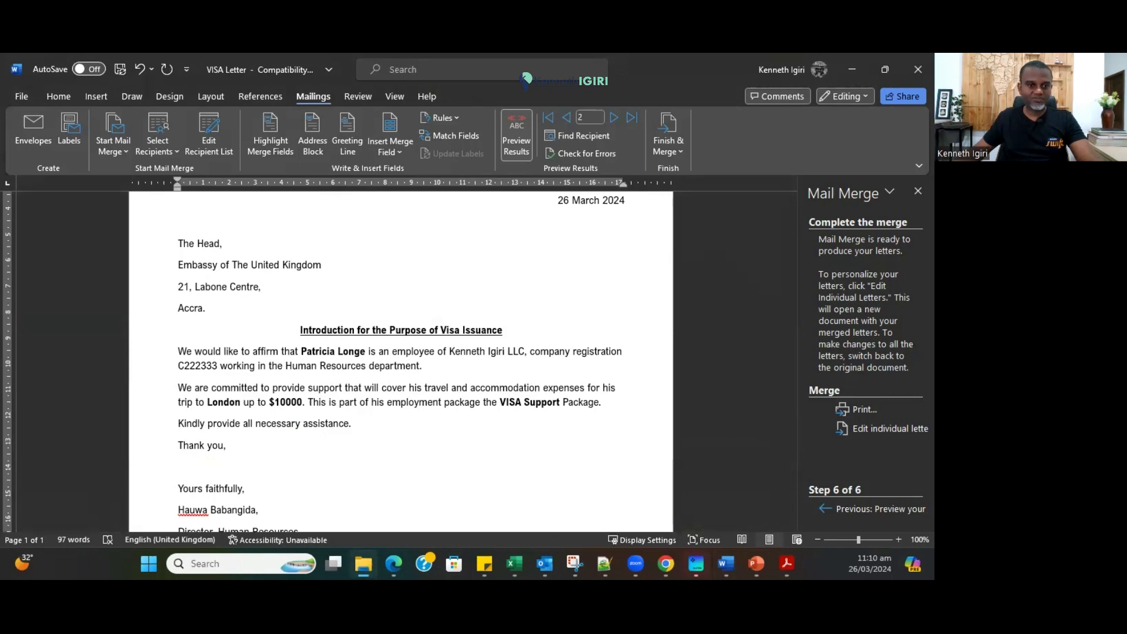
Restore and maximize the Acrobat window, then scroll through VISA Letters.pdf's nine letter pages.
click(786, 564)
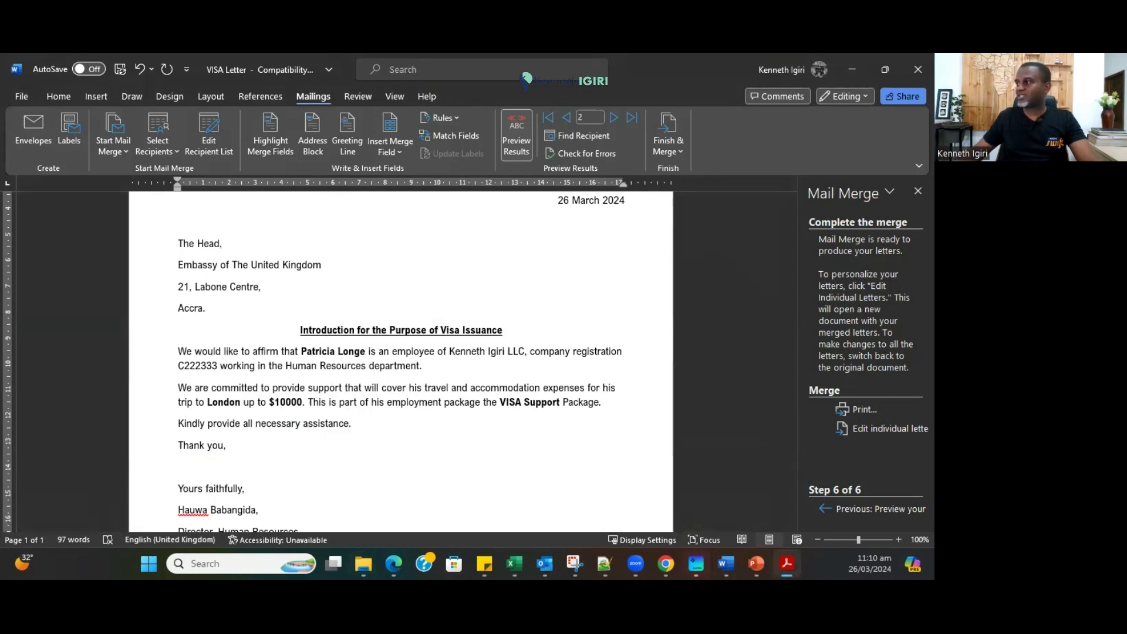
click(868, 102)
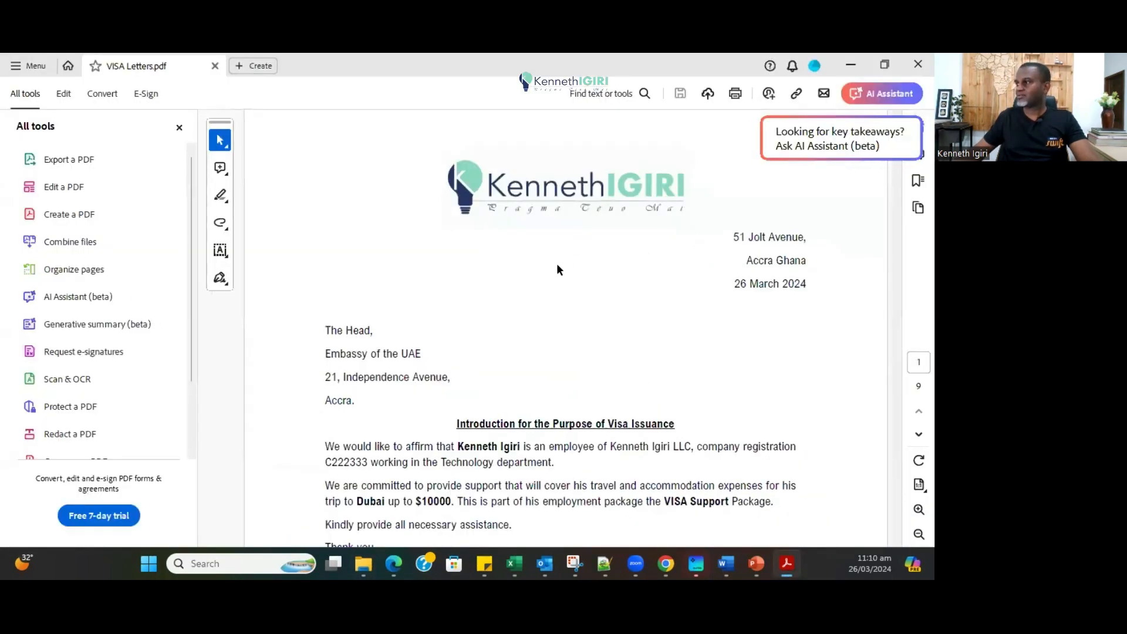
scroll(565, 257, down, 3)
scroll(625, 271, up, 3)
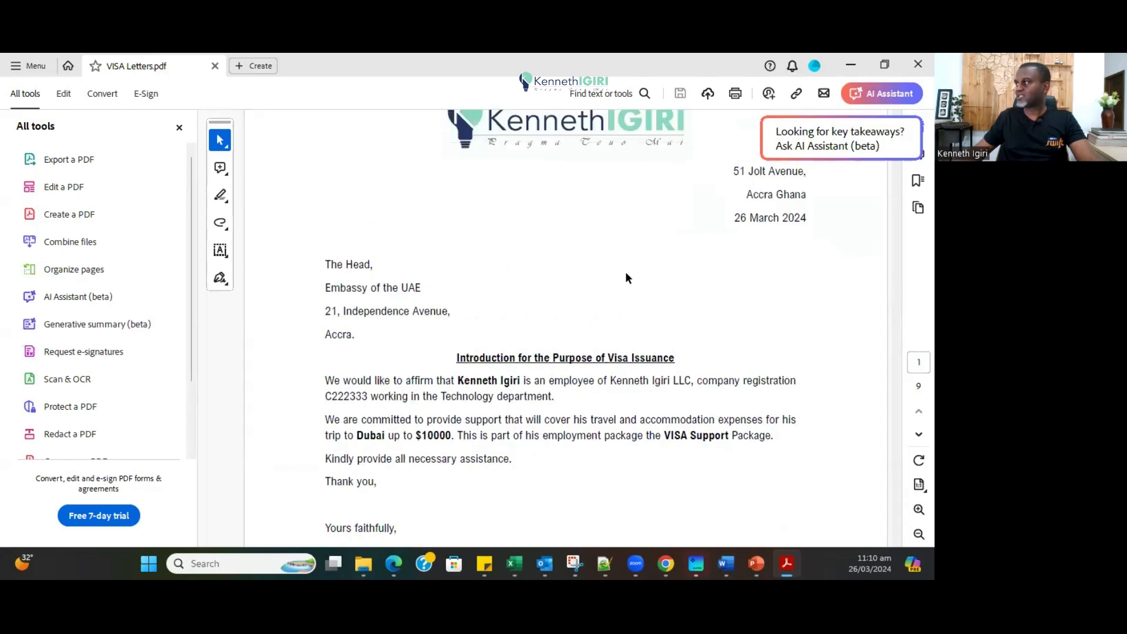
scroll(469, 411, down, 2)
scroll(431, 438, down, 12)
scroll(431, 438, down, 15)
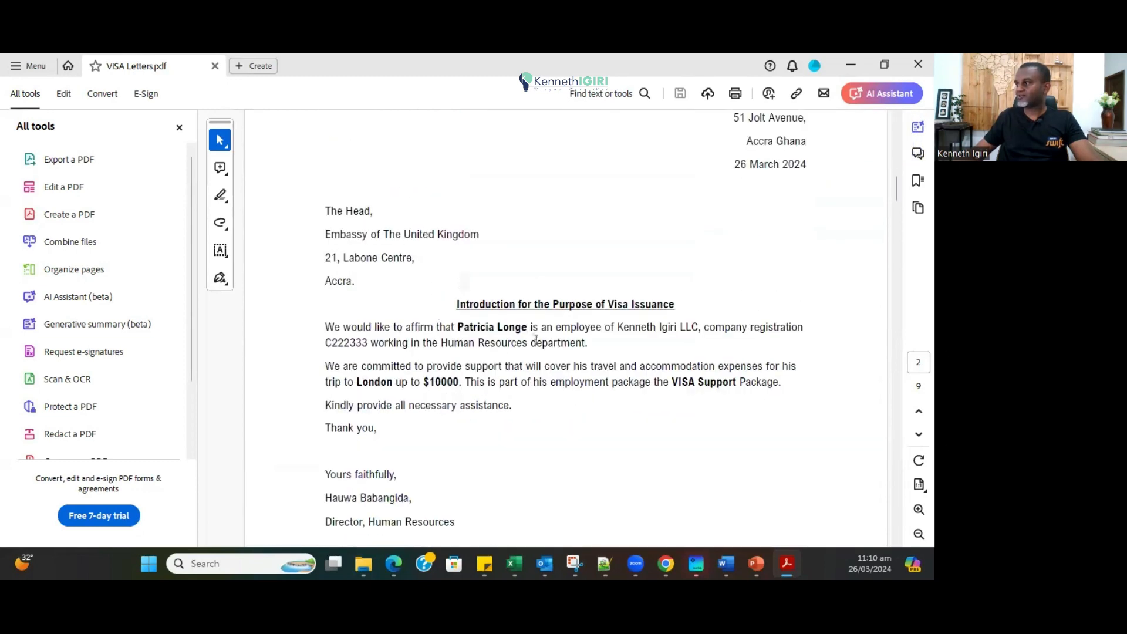
scroll(476, 391, down, 4)
scroll(554, 370, down, 18)
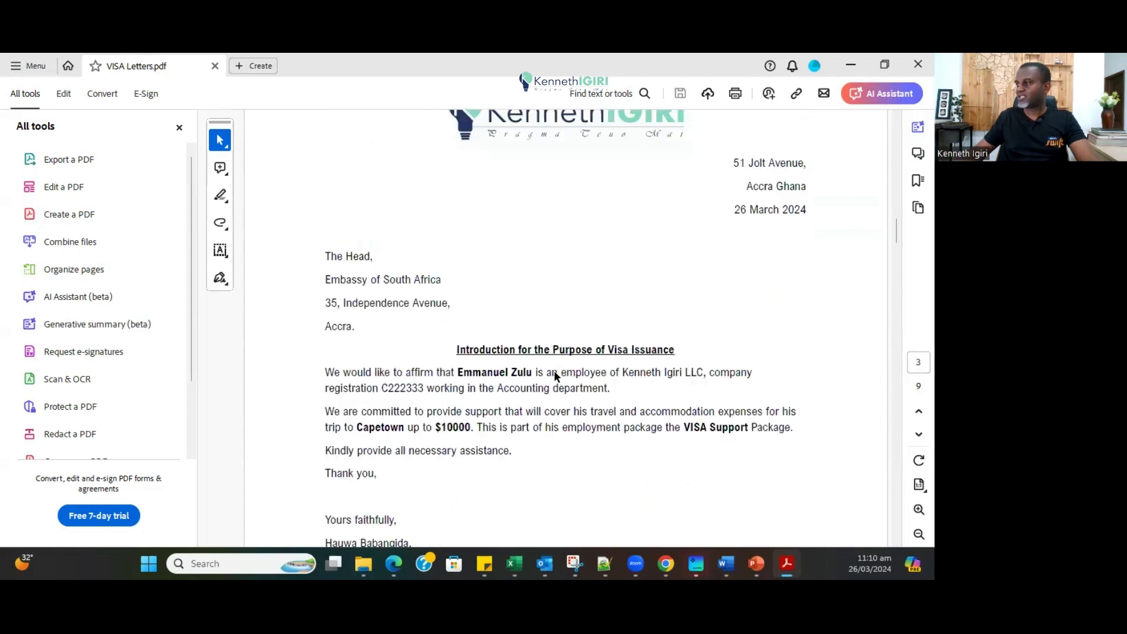
scroll(519, 419, down, 18)
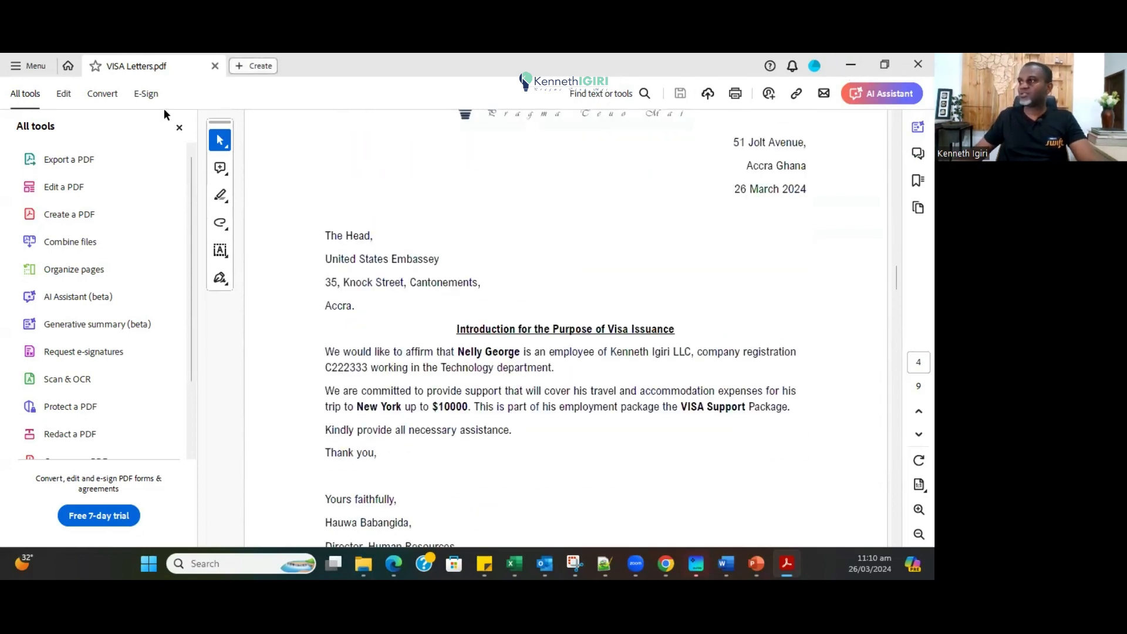
scroll(518, 357, up, 11)
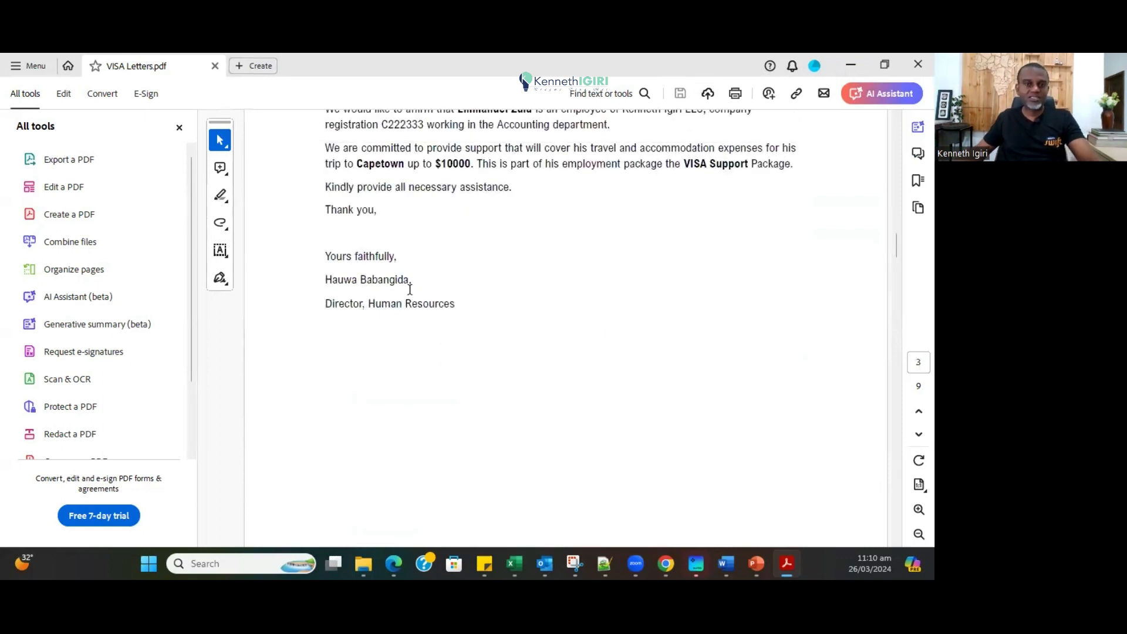